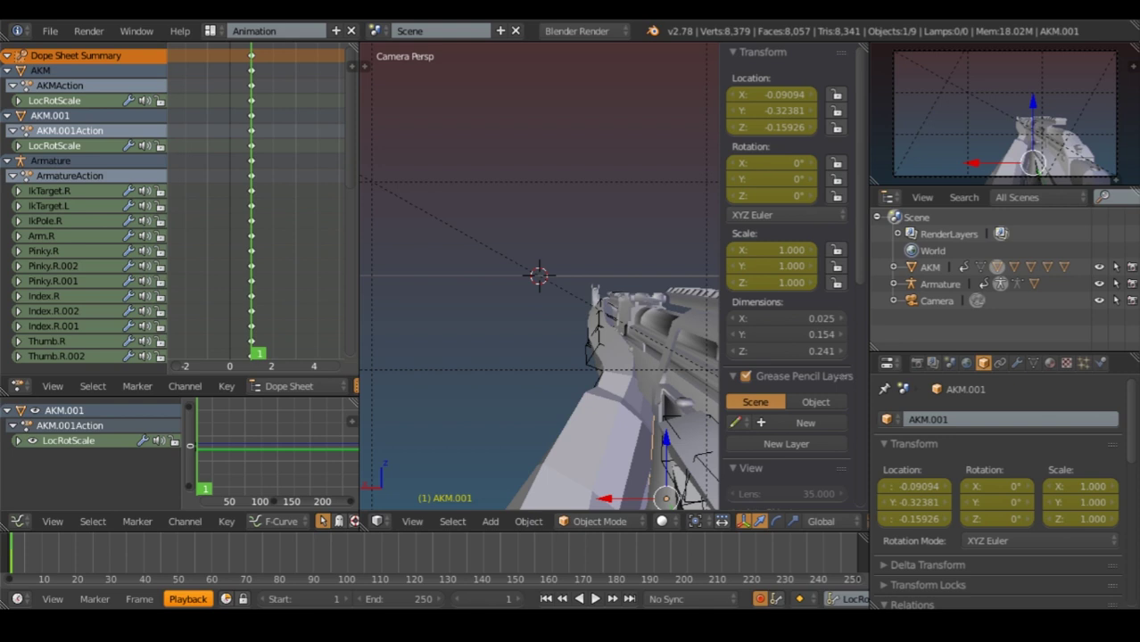
# Save AKM.blend, then raise the AKM rifle vertically along Z at frame 22.
pyautogui.hotkey('ctrl', 's')
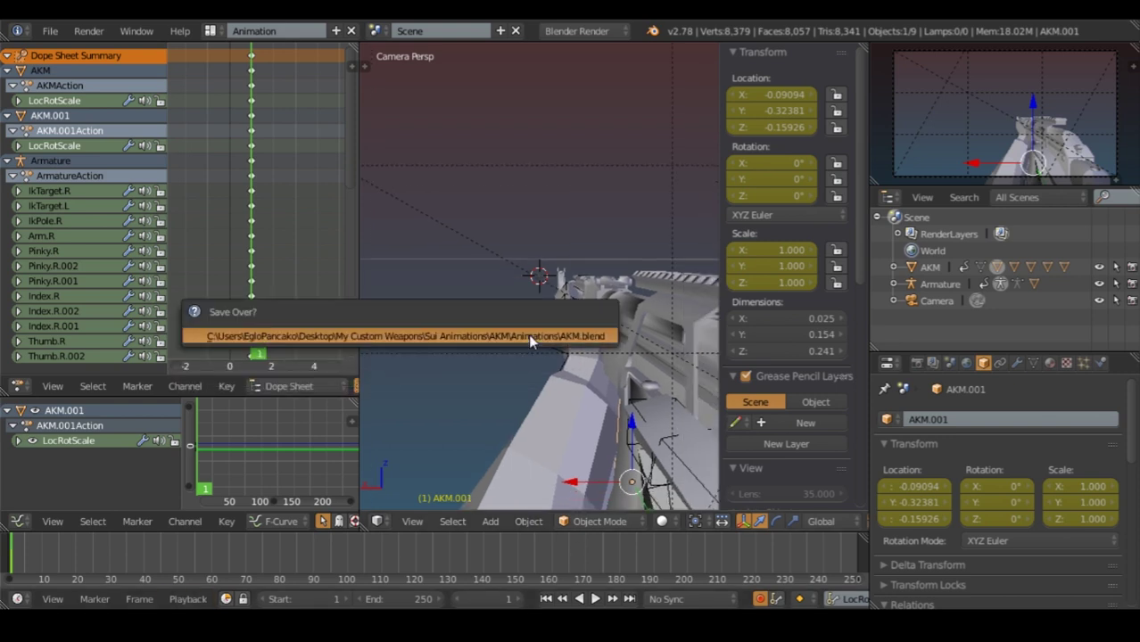
pyautogui.moveTo(252, 122)
pyautogui.mouseDown()
pyautogui.moveTo(291, 230)
pyautogui.moveTo(258, 222)
pyautogui.mouseUp()
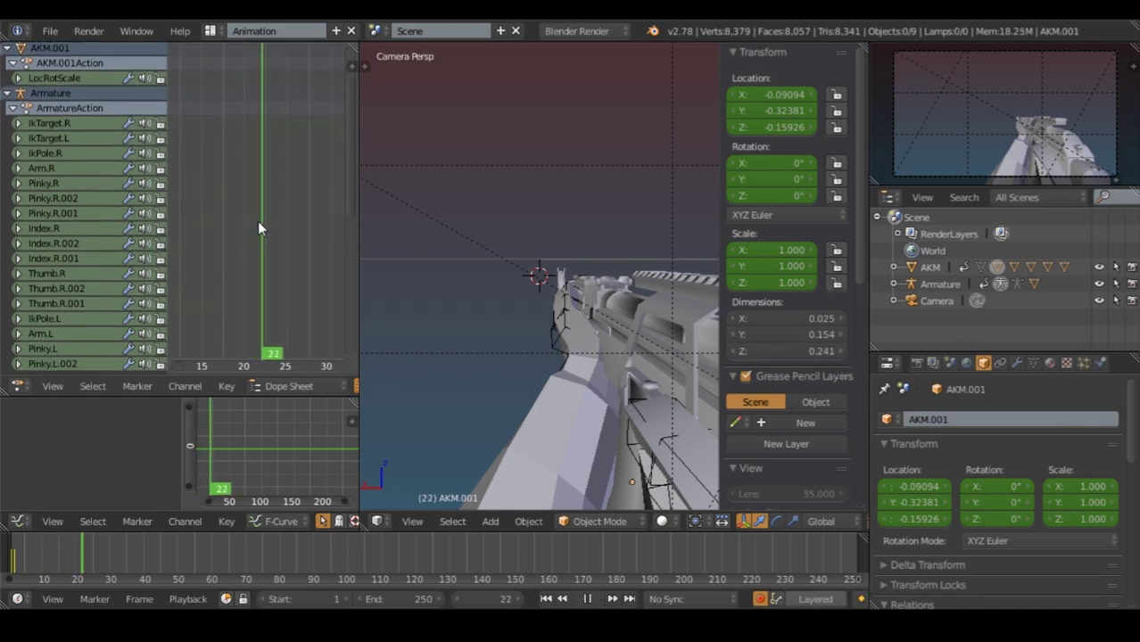
pyautogui.rightClick(533, 323)
pyautogui.press('g')
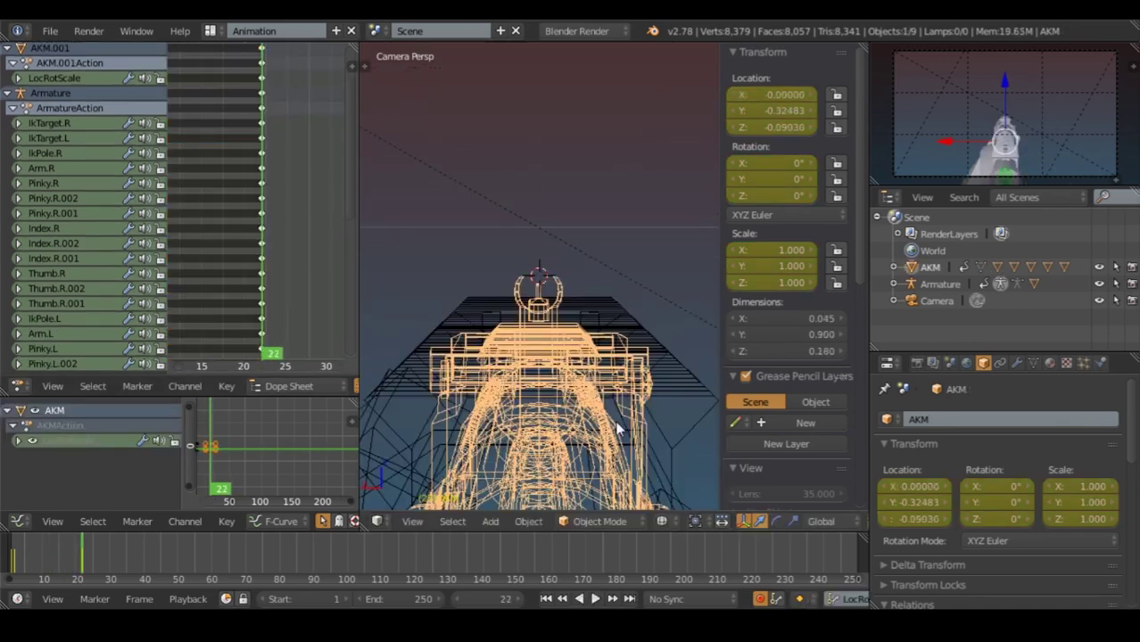
pyautogui.press('z')
pyautogui.click(601, 180)
# Fine-tune the rifle's height at frame 22, checking it in wireframe view.
pyautogui.press('z')
pyautogui.press('g')
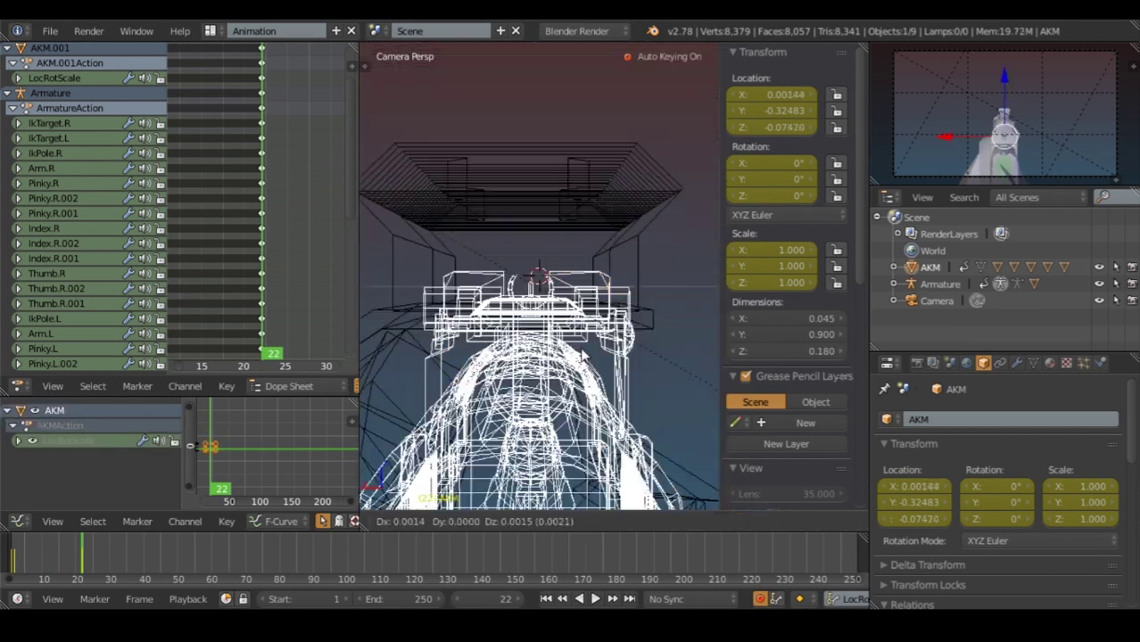
pyautogui.click(515, 354)
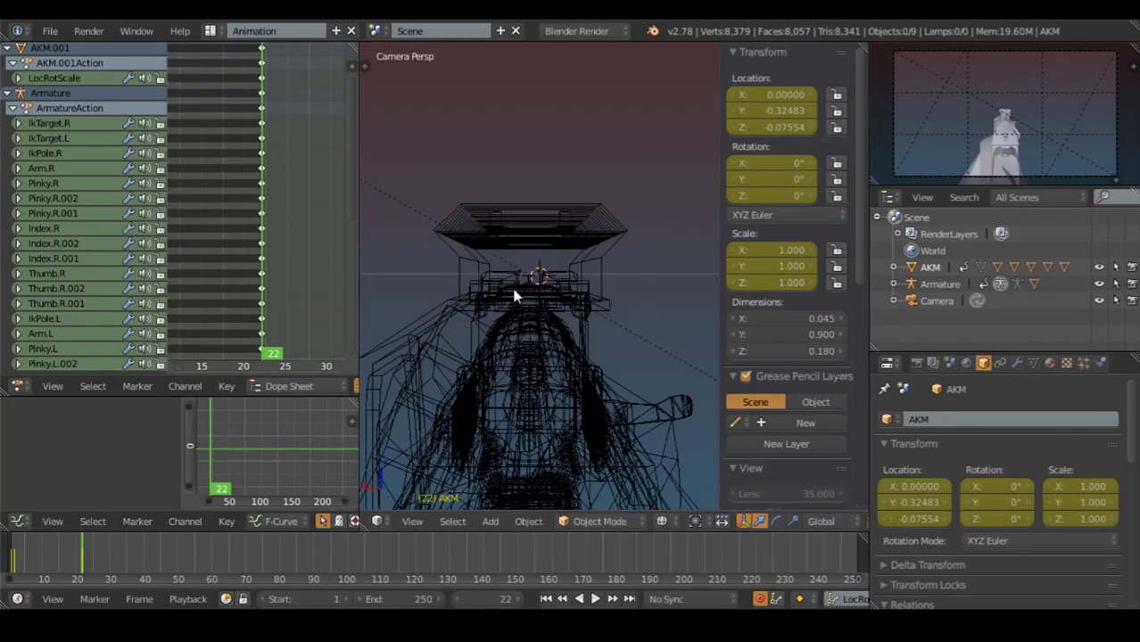
pyautogui.press('z')
# Move to frame 30, select all keyframes, and save over AKM.blend.
pyautogui.moveTo(258, 182); pyautogui.dragTo(327, 182)
pyautogui.press('a')
pyautogui.hotkey('ctrl', 's')
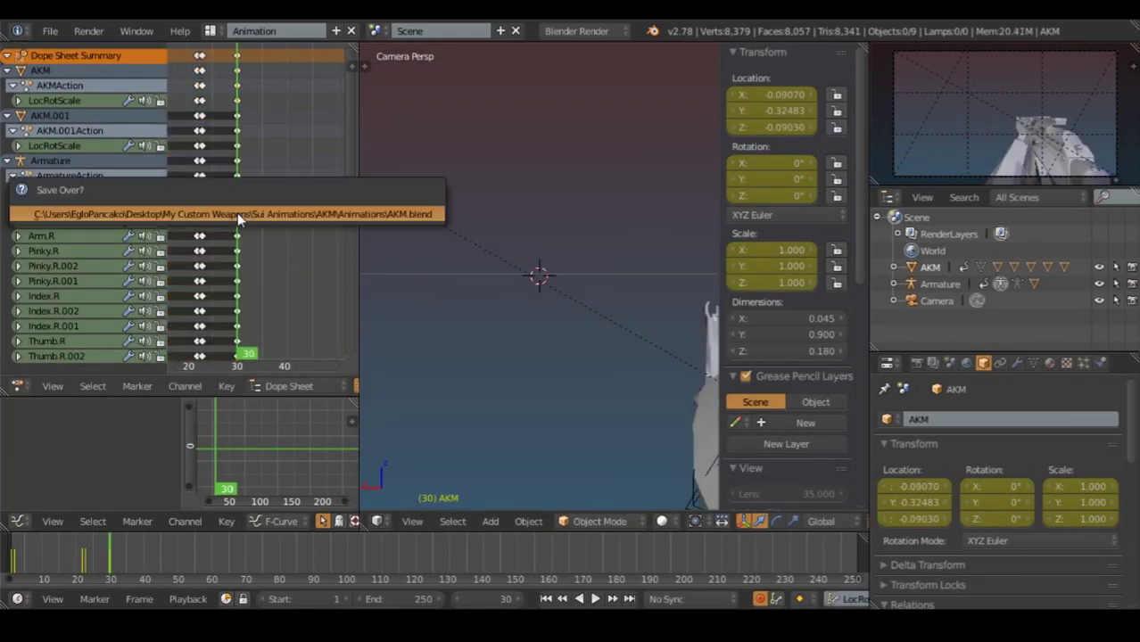
pyautogui.click(237, 212)
# Rotate the AKM rifle into a new tilt around frames 34 to 39.
pyautogui.scroll(-1, 212, 232)
pyautogui.press('Left')
pyautogui.press('Left')
pyautogui.rightClick(681, 349)
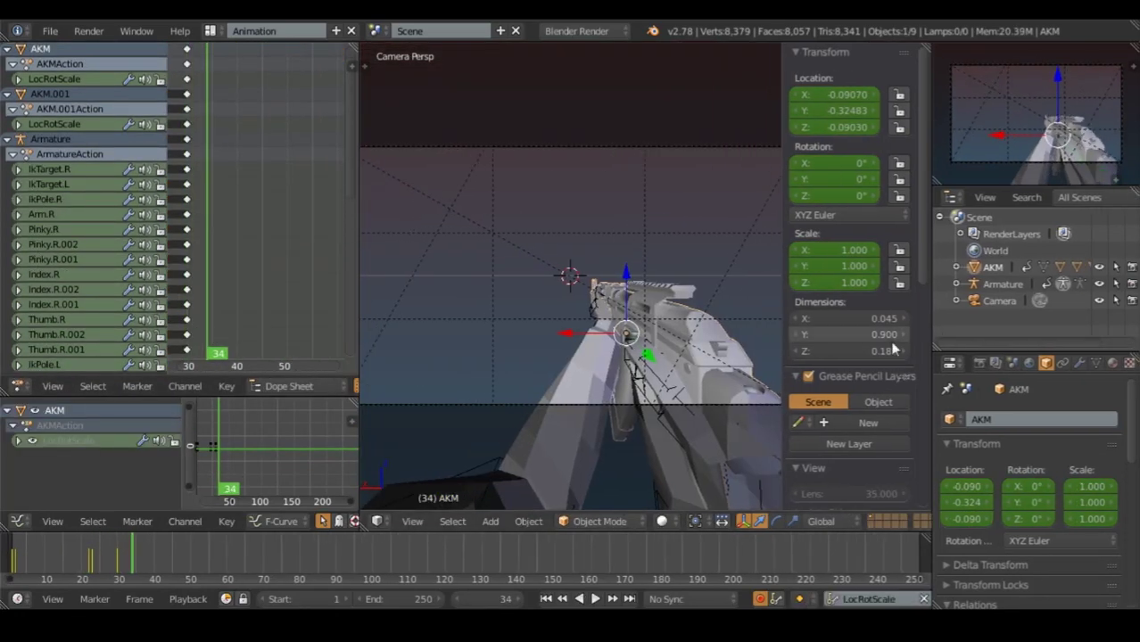
pyautogui.press('r')
pyautogui.click(651, 267)
pyautogui.press('Right')
pyautogui.press('Right')
pyautogui.press('Right')
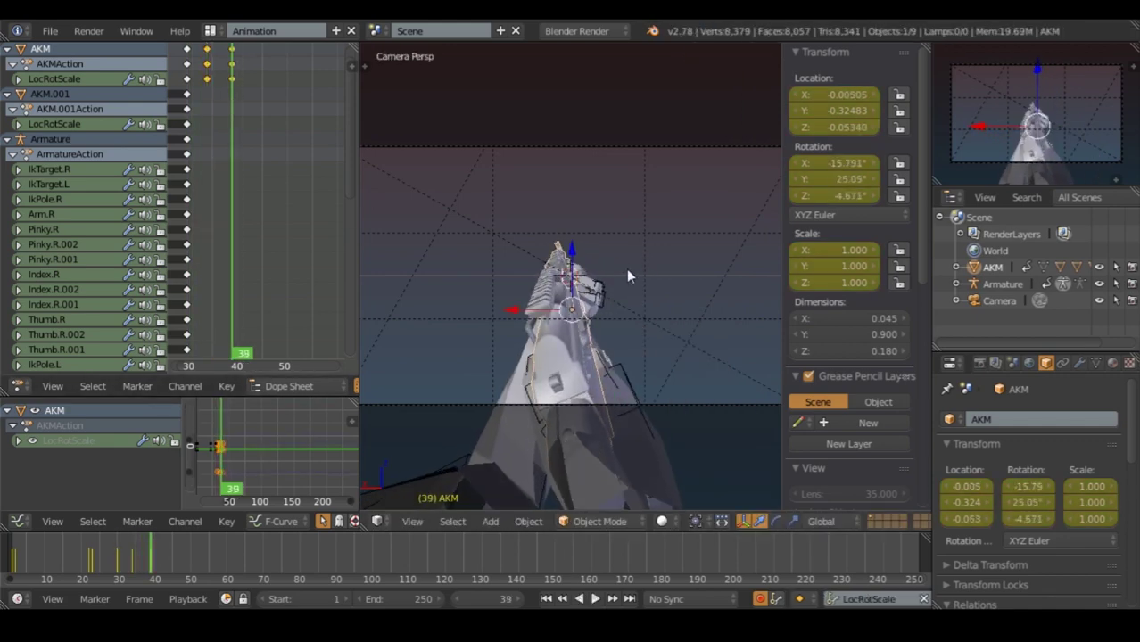
pyautogui.press('r')
pyautogui.click(535, 223)
pyautogui.press('Left')
pyautogui.press('Left')
pyautogui.press('Left')
# Rotate the IkTarget.R hand bone at frame 39 to follow the rifle.
pyautogui.press('Right')
pyautogui.press('Right')
pyautogui.press('Right')
pyautogui.rightClick(512, 378)
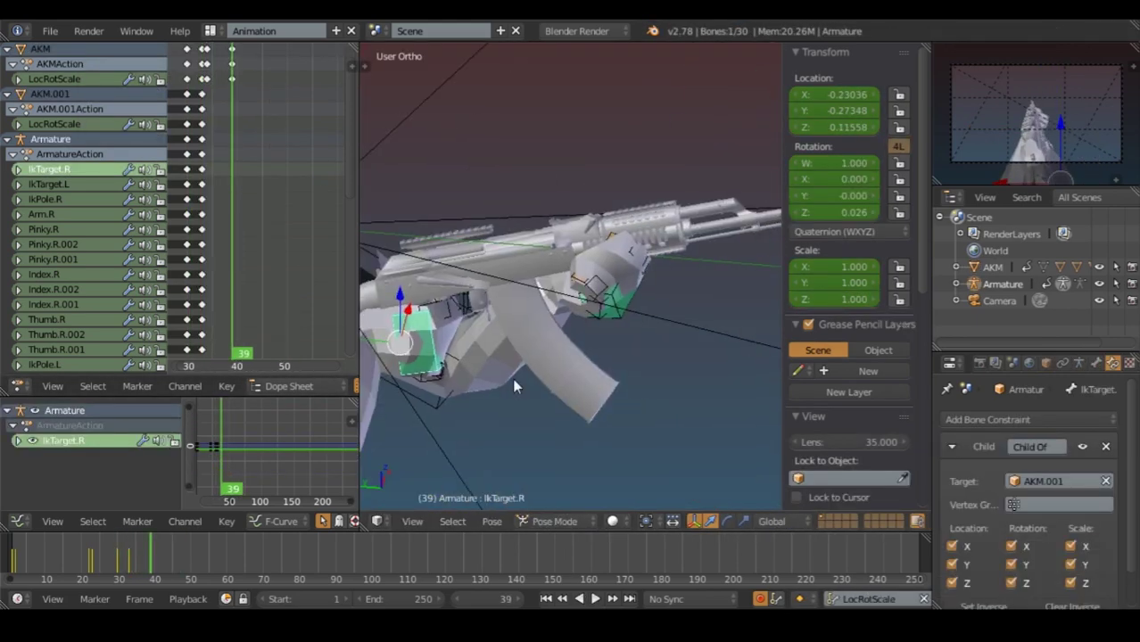
pyautogui.press('r')
pyautogui.click(545, 406)
pyautogui.moveTo(545, 405)
pyautogui.mouseDown(button='middle')
pyautogui.moveTo(616, 326)
pyautogui.moveTo(503, 363)
pyautogui.mouseUp(button='middle')
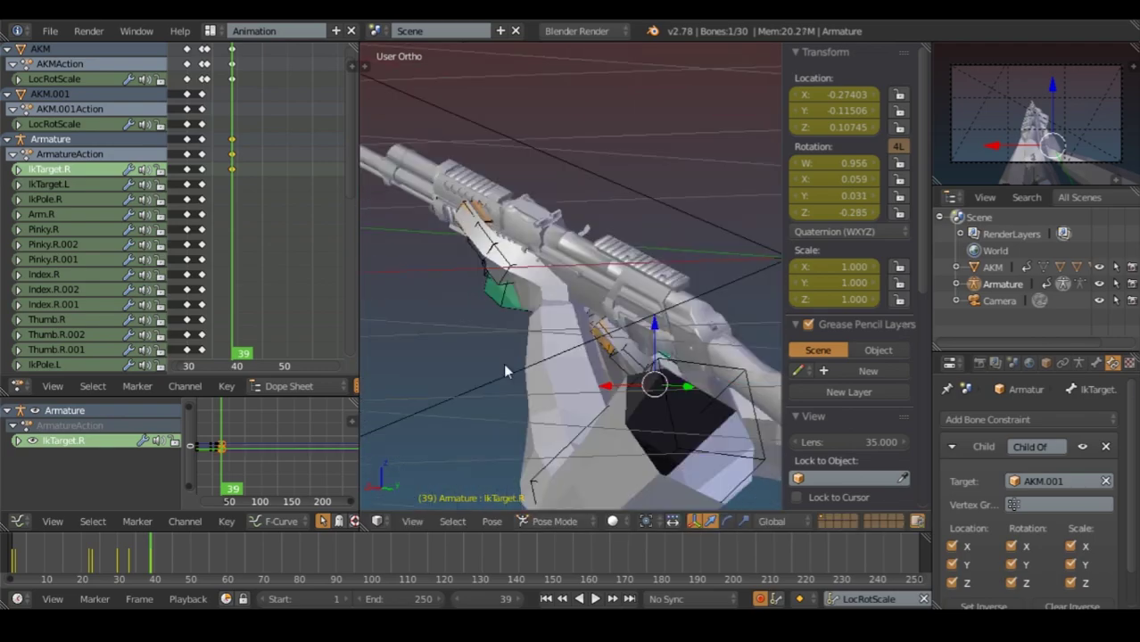
# Return to posing the arm rig and key the Pinky.R.001 finger bone.
pyautogui.hotkey('ctrl', 'Tab')
pyautogui.rightClick(529, 404)
pyautogui.rightClick(528, 404)
pyautogui.hotkey('ctrl', 'Tab')
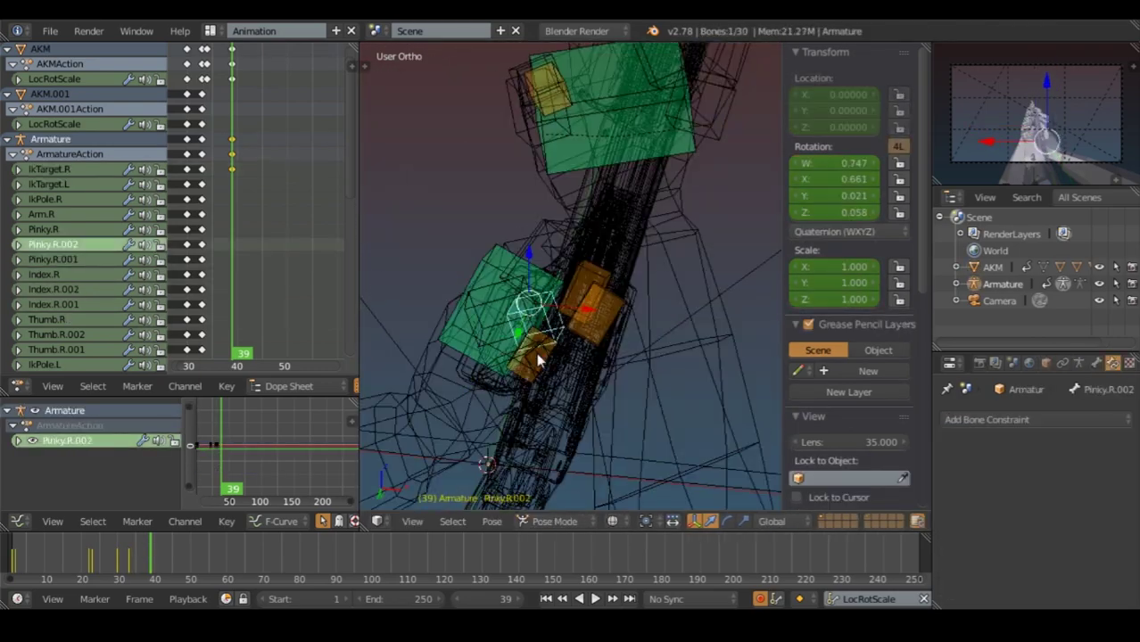
pyautogui.rightClick(536, 352)
pyautogui.hotkey('shift', 'i')
# Zoom in on the hand and select the IkTarget.R and Index.R.001 bones, checking in wireframe.
pyautogui.moveTo(501, 295)
pyautogui.mouseDown(button='middle')
pyautogui.moveTo(564, 394)
pyautogui.moveTo(632, 326)
pyautogui.moveTo(656, 338)
pyautogui.mouseUp(button='middle')
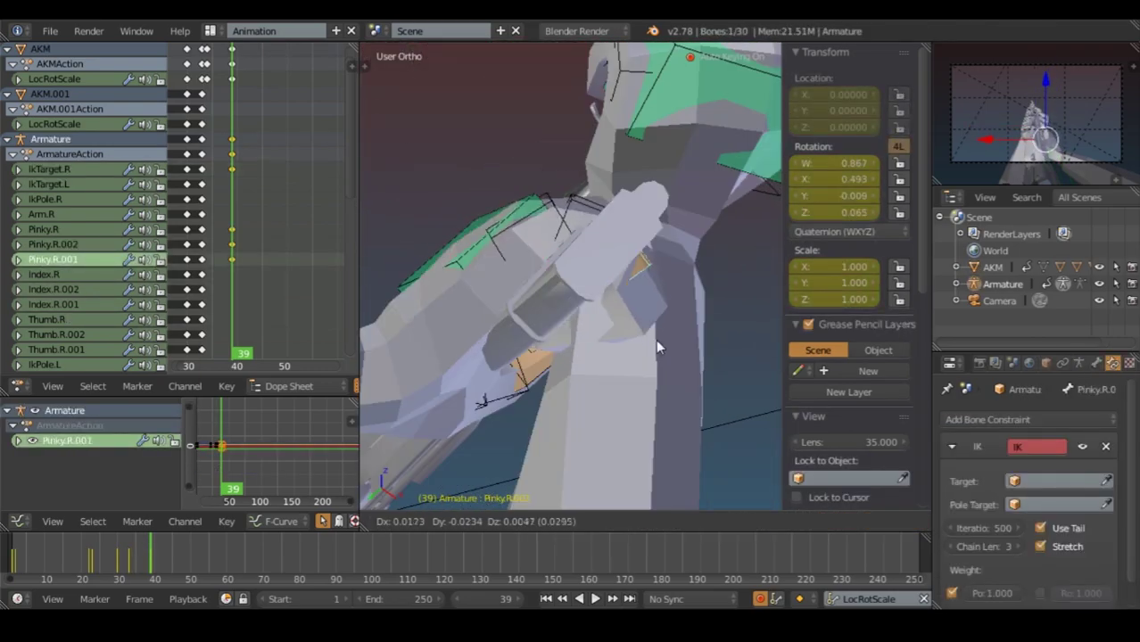
pyautogui.scroll(-3, 571, 294)
pyautogui.rightClick(524, 287)
pyautogui.scroll(3, 523, 287)
pyautogui.moveTo(523, 288); pyautogui.dragTo(655, 398, button='middle')
pyautogui.rightClick(660, 348)
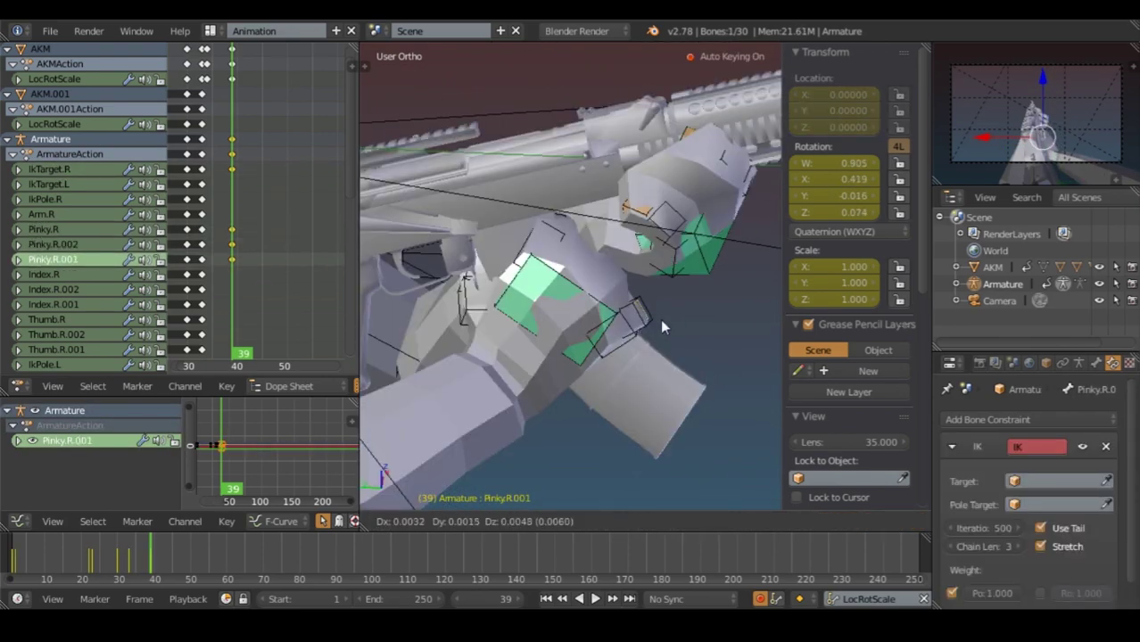
pyautogui.press('z')
pyautogui.rightClick(557, 254)
pyautogui.moveTo(570, 268)
pyautogui.mouseDown(button='middle')
pyautogui.moveTo(602, 322)
pyautogui.moveTo(608, 292)
pyautogui.moveTo(543, 283)
pyautogui.mouseUp(button='middle')
pyautogui.press('z')
# Move the Pinky.R.001 bone at frame 37 and save over AKM.blend.
pyautogui.click(54, 259)
pyautogui.click(221, 259)
pyautogui.press('g')
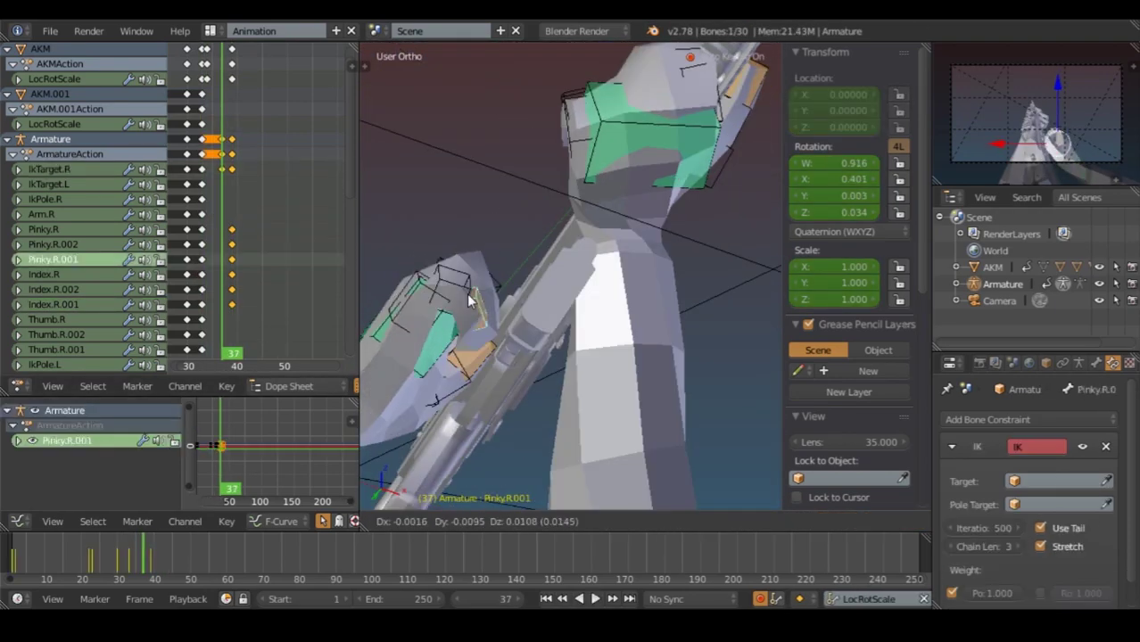
pyautogui.press('z')
pyautogui.click(552, 300)
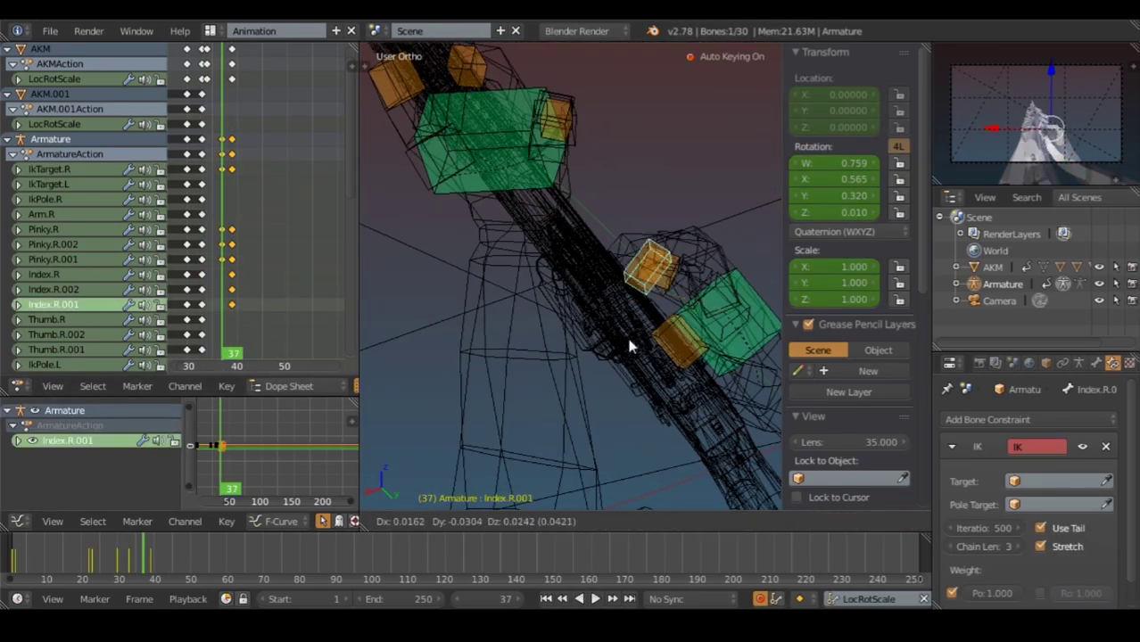
pyautogui.hotkey('ctrl', 's')
pyautogui.click(463, 286)
# Inspect the finger grip and reselect the Pinky.R.001 bone.
pyautogui.press('z')
pyautogui.moveTo(648, 241); pyautogui.dragTo(615, 294, button='middle')
pyautogui.press('z')
pyautogui.rightClick(596, 359)
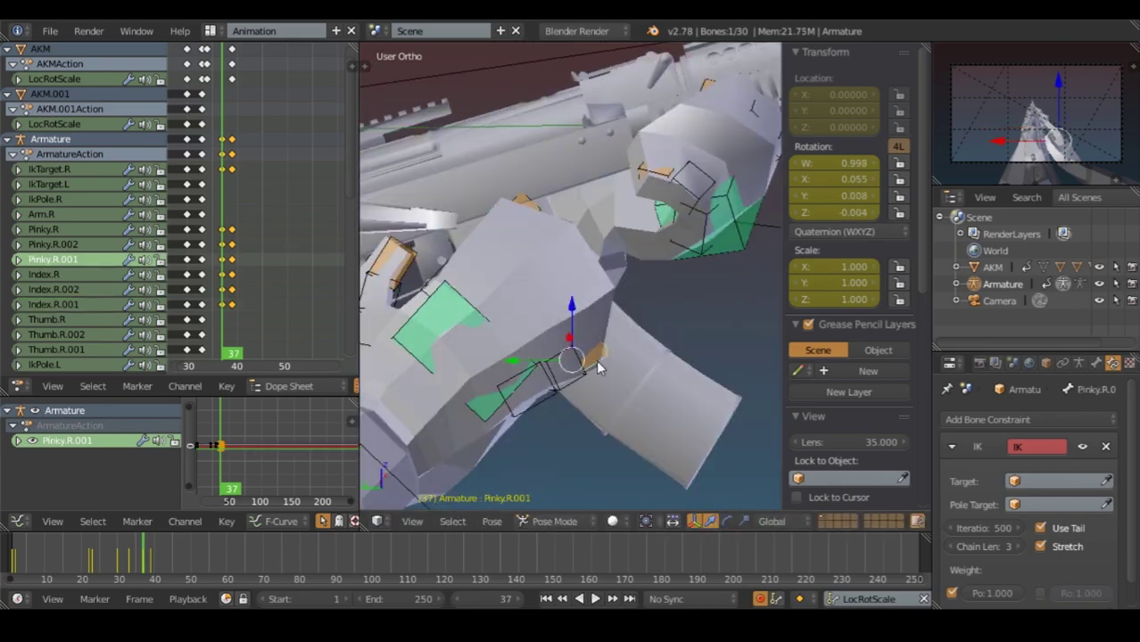
pyautogui.moveTo(596, 359)
pyautogui.mouseDown(button='middle')
pyautogui.moveTo(472, 426)
pyautogui.moveTo(583, 312)
pyautogui.moveTo(661, 323)
pyautogui.moveTo(456, 203)
pyautogui.moveTo(535, 267)
pyautogui.mouseUp(button='middle')
pyautogui.press('z')
pyautogui.press('z')
# Shift the Thumb.R.001 and Pinky.R finger keys one frame earlier in the Dope Sheet.
pyautogui.click(189, 200)
pyautogui.press('KP_0')
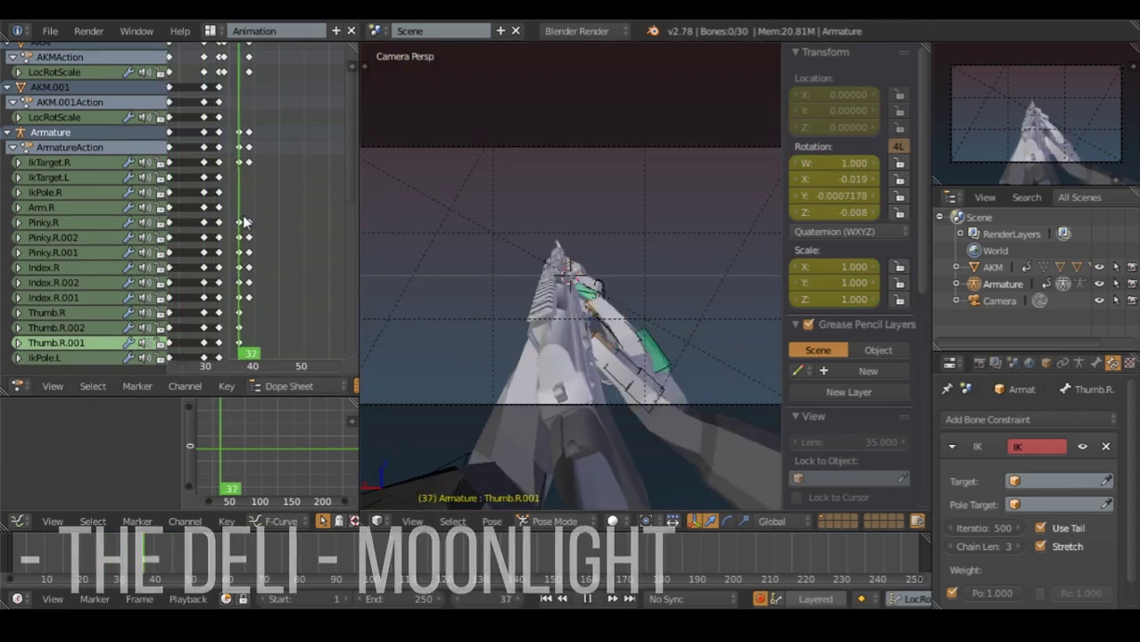
pyautogui.rightClick(238, 222)
pyautogui.press('Down')
pyautogui.press('Home')
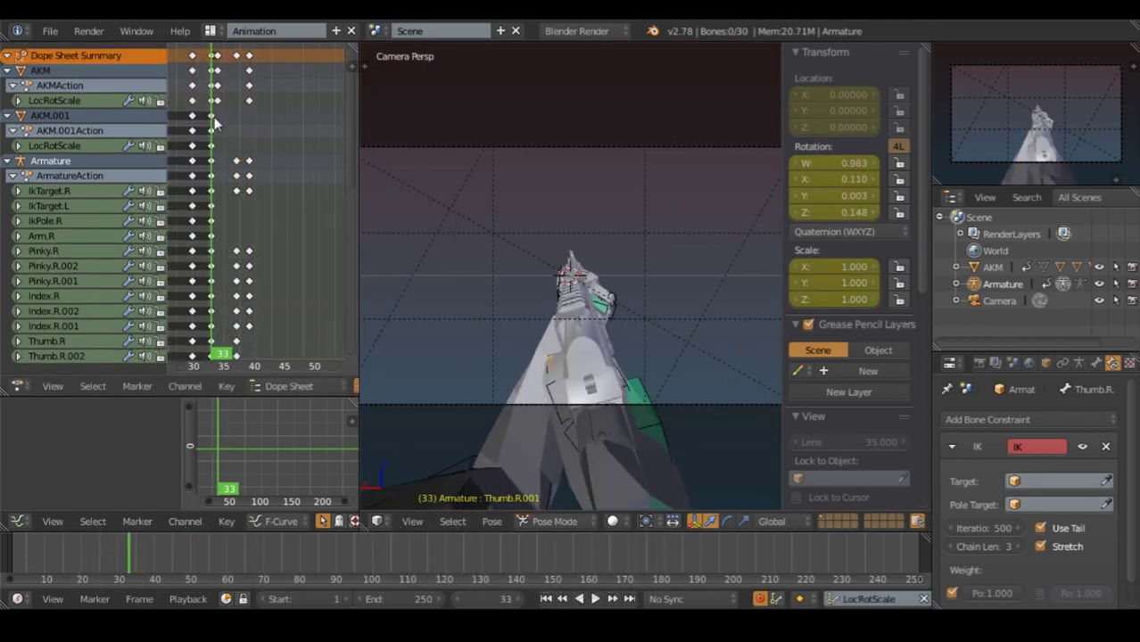
pyautogui.press('g')
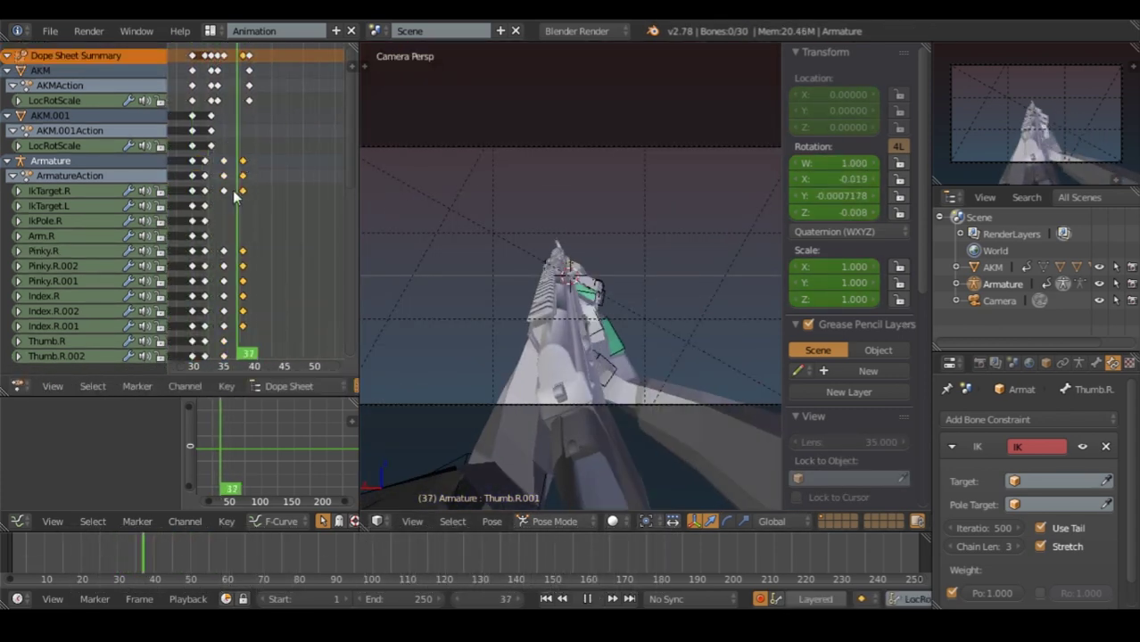
# Re-tilt the AKM rifle at frames 34 and 38, previewing the animation.
pyautogui.hotkey('ctrl', 'z')
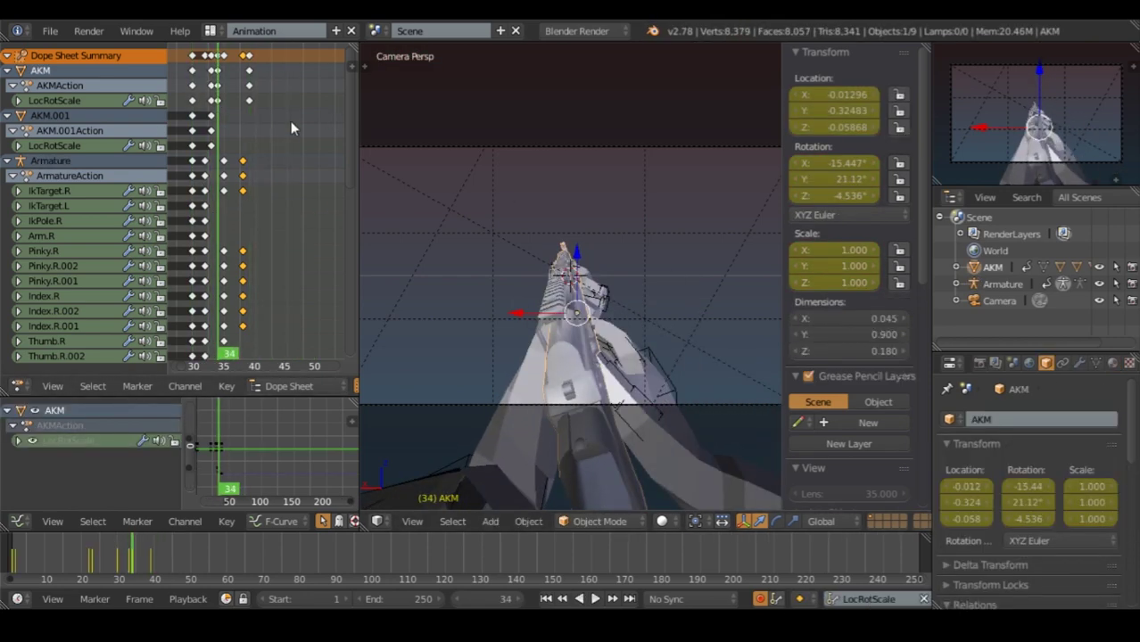
pyautogui.press('r')
pyautogui.click(517, 403)
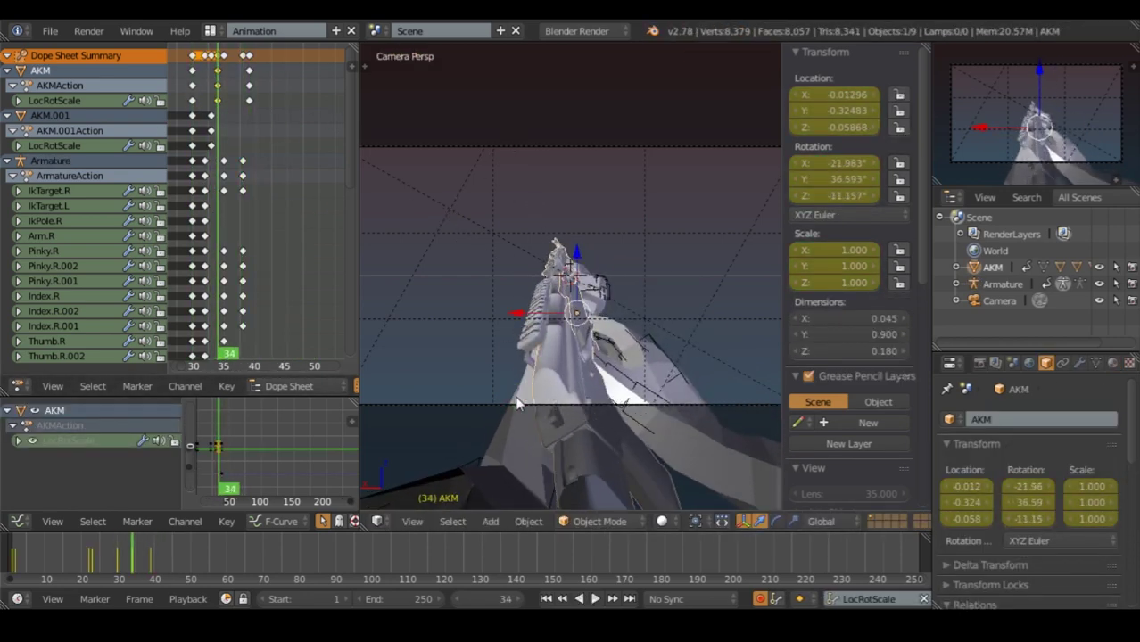
pyautogui.hotkey('alt', 'a')
pyautogui.press('r')
pyautogui.click(245, 83)
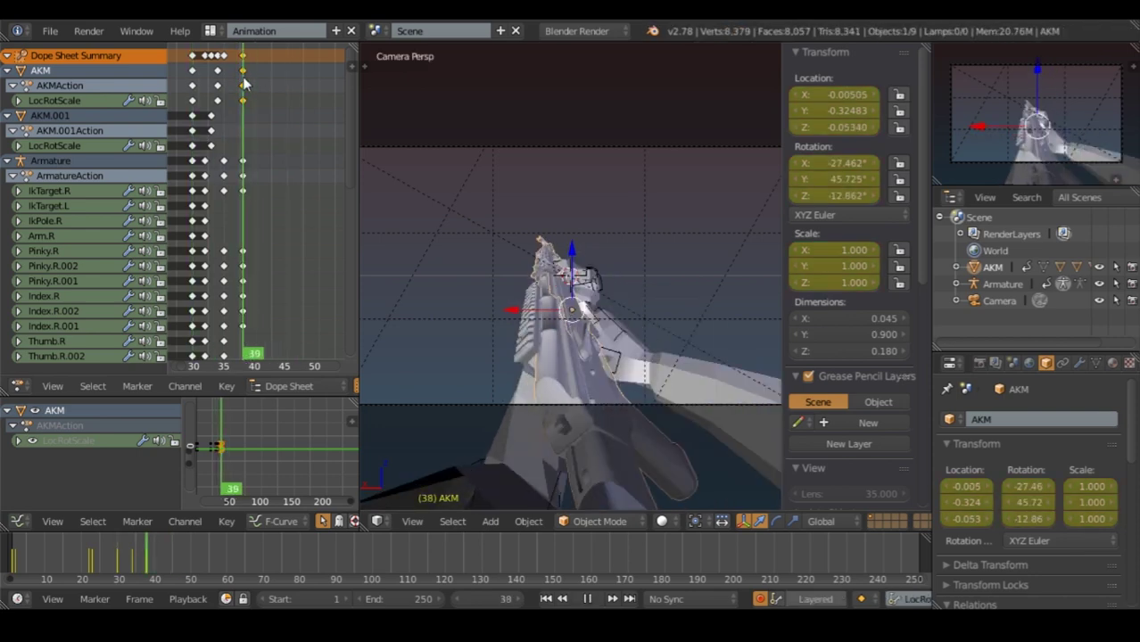
pyautogui.moveTo(438, 230)
pyautogui.mouseDown(button='middle')
pyautogui.moveTo(421, 294)
pyautogui.moveTo(637, 328)
pyautogui.moveTo(457, 326)
pyautogui.mouseUp(button='middle')
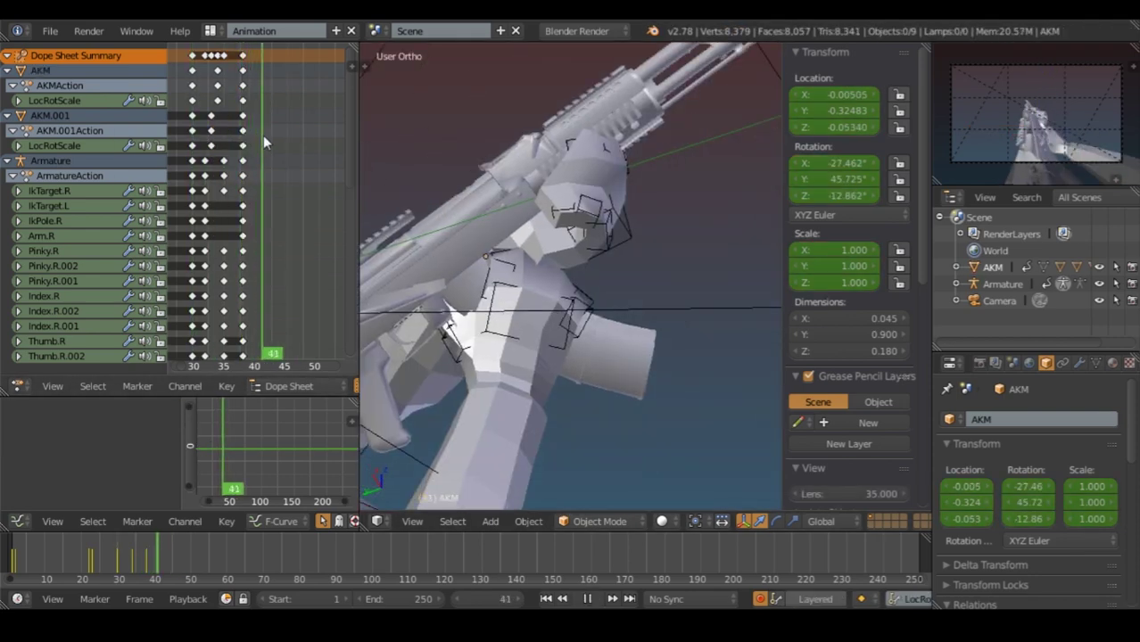
# Rotate and key the AKM.001 part, then reselect the AKM rifle.
pyautogui.rightClick(588, 348)
pyautogui.press('r')
pyautogui.click(632, 395)
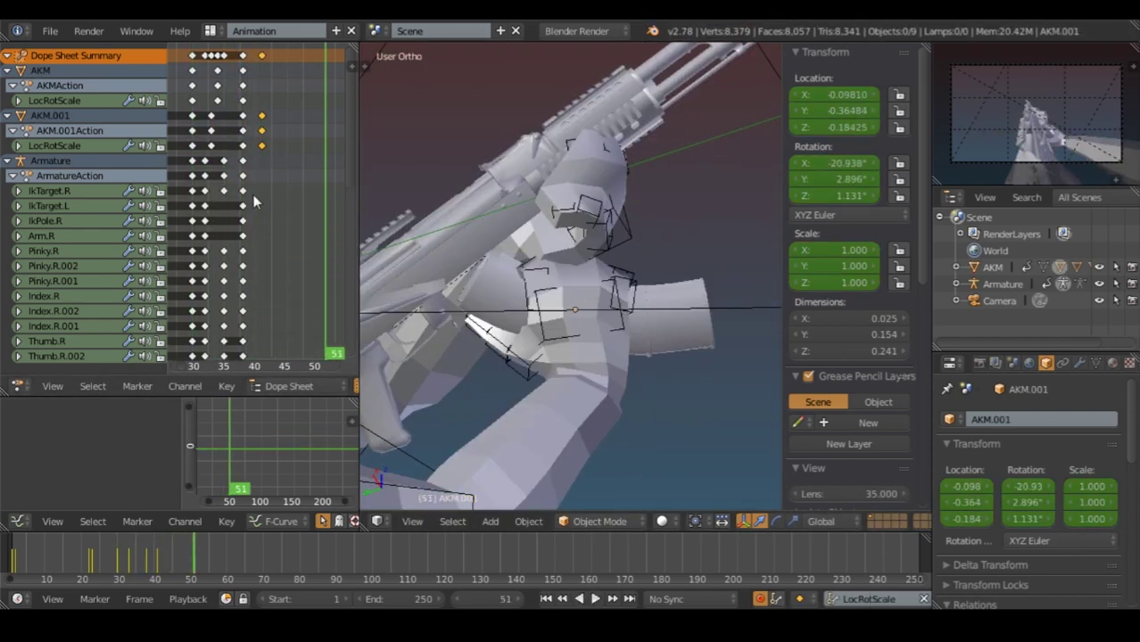
pyautogui.rightClick(547, 250)
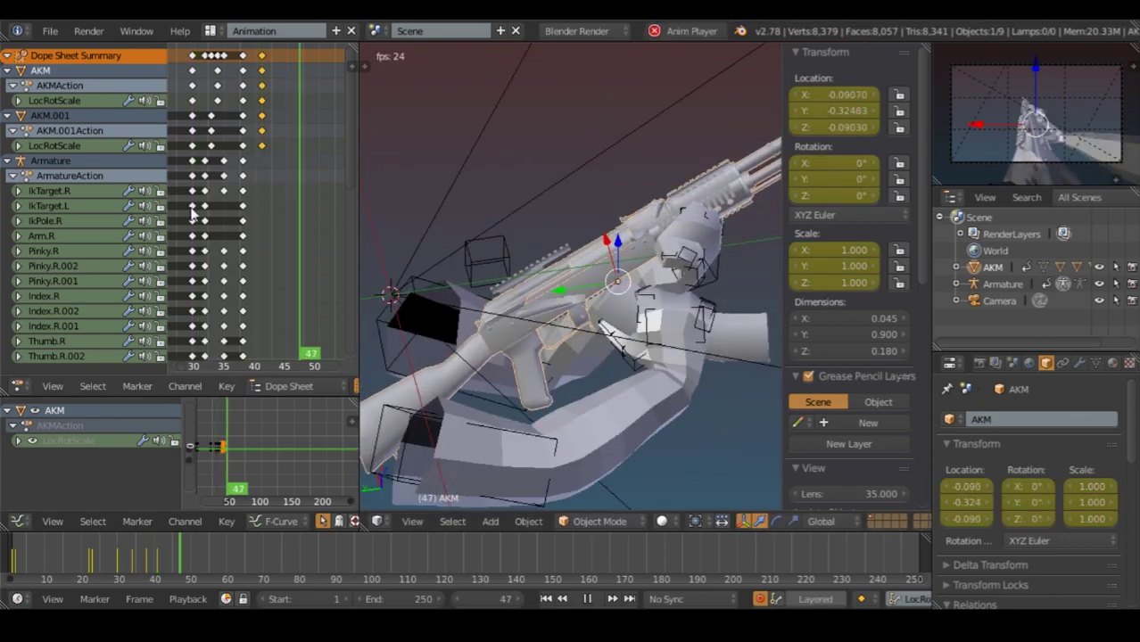
# Save AKM.blend and move the right arm bone to pose it at frame 44.
pyautogui.moveTo(532, 236); pyautogui.dragTo(562, 291, button='middle')
pyautogui.hotkey('ctrl', 's')
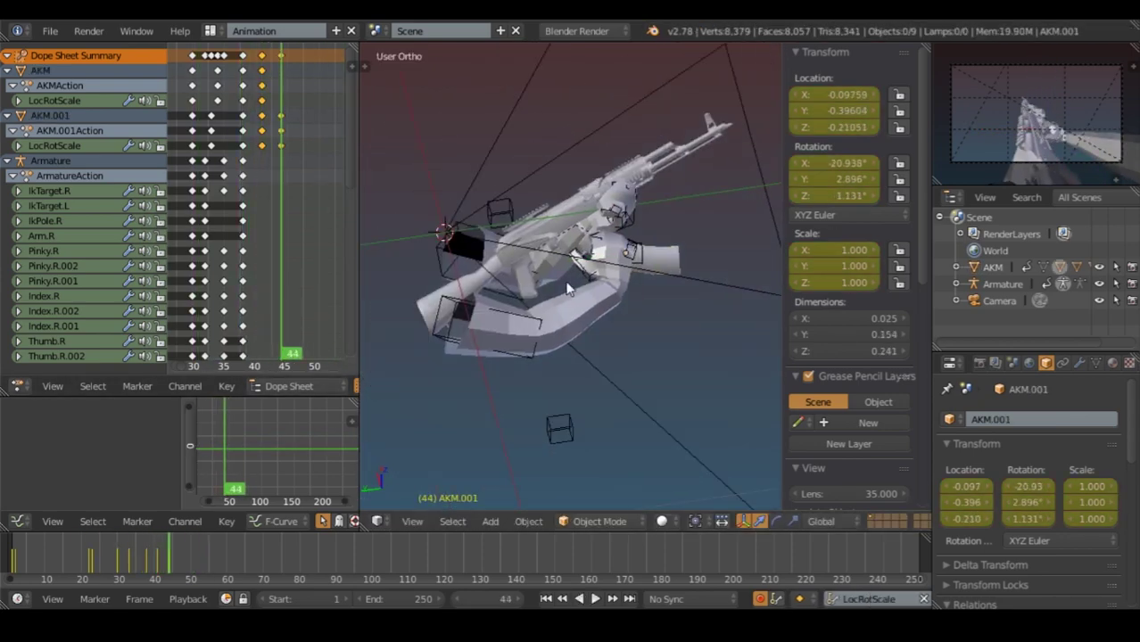
pyautogui.press('g')
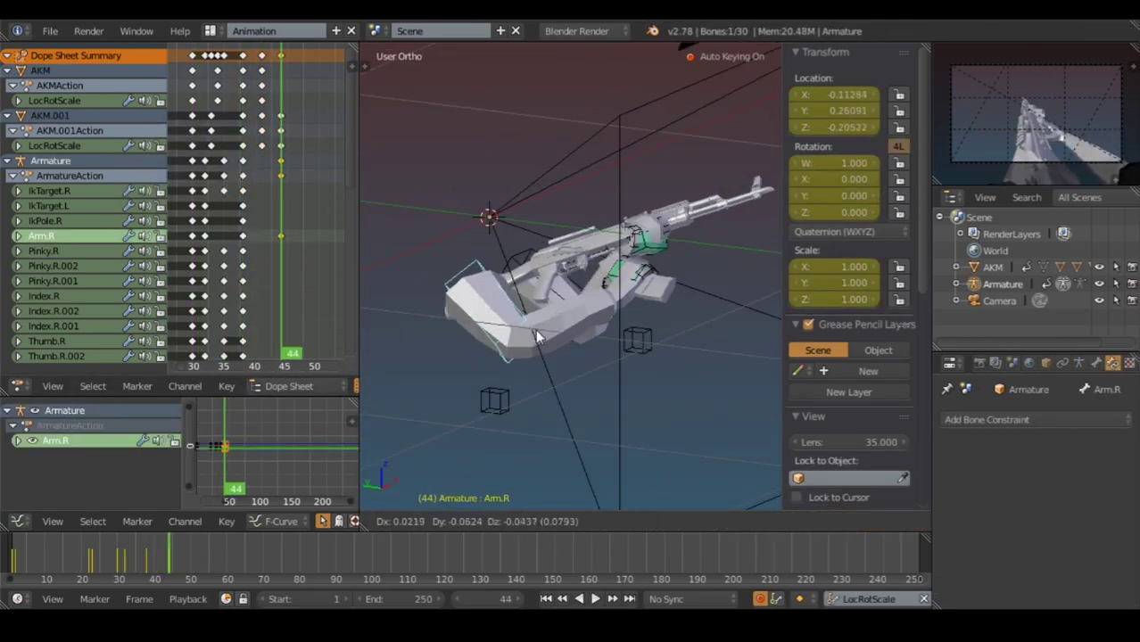
pyautogui.moveTo(529, 327); pyautogui.dragTo(624, 268, button='middle')
# Select the AKM.001 part and then the rifle, and preview the animation through the camera.
pyautogui.rightClick(663, 237)
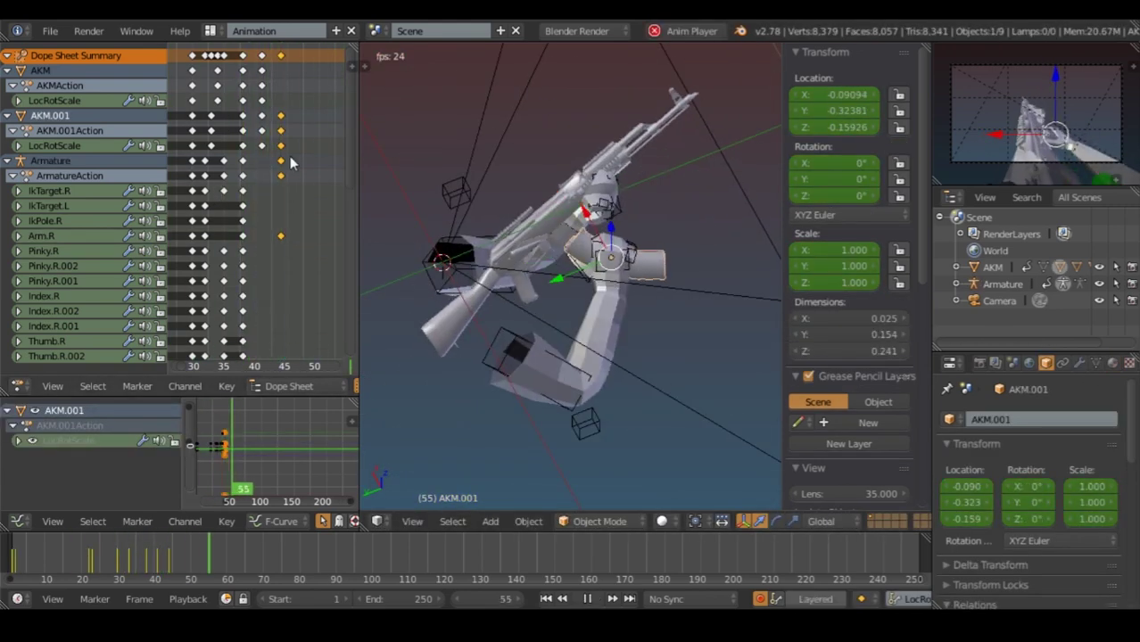
pyautogui.press('Escape')
pyautogui.press('KP_0')
pyautogui.rightClick(262, 70)
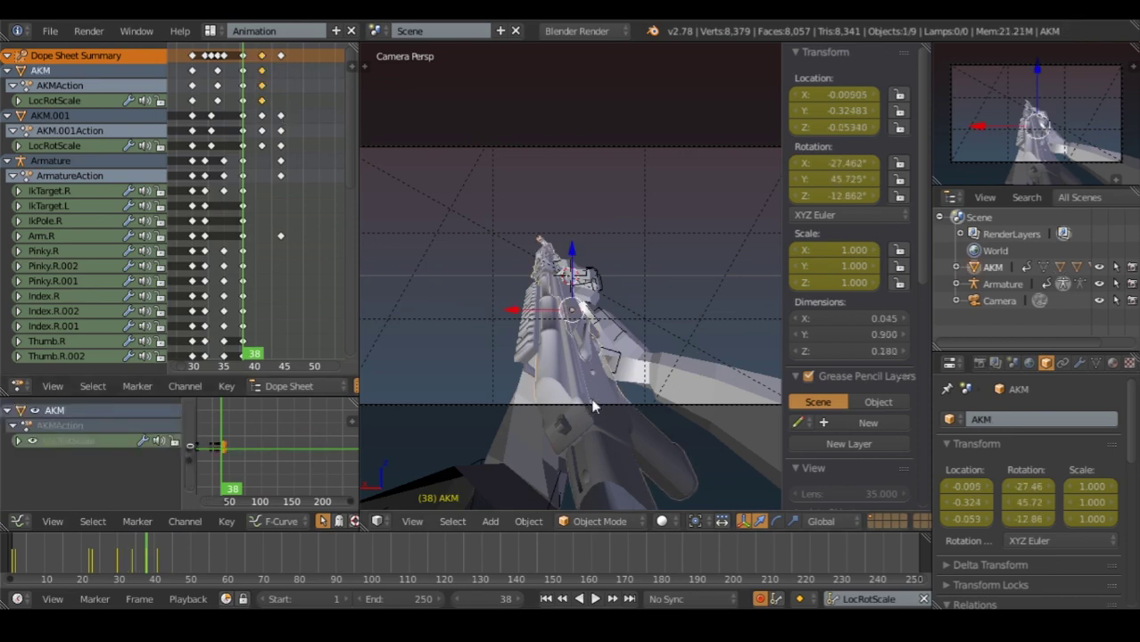
pyautogui.hotkey('alt', 'a')
# Move the AKM rifle at frame 45, key it, and play back the motion.
pyautogui.press('KP_0')
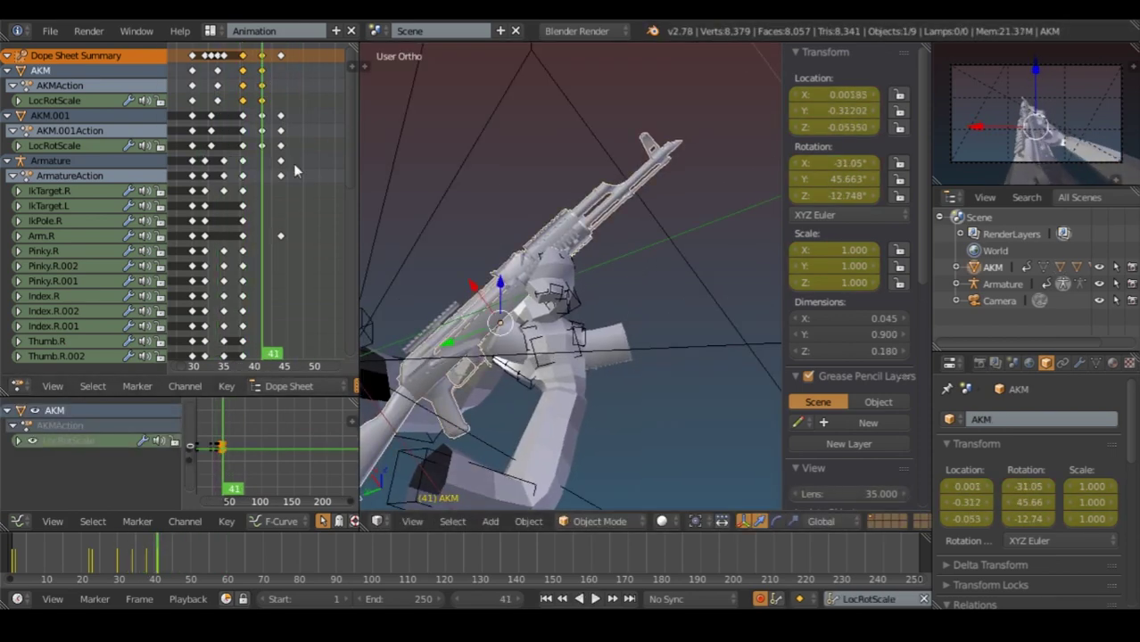
pyautogui.press('g')
pyautogui.click(607, 350)
pyautogui.hotkey('alt', 'a')
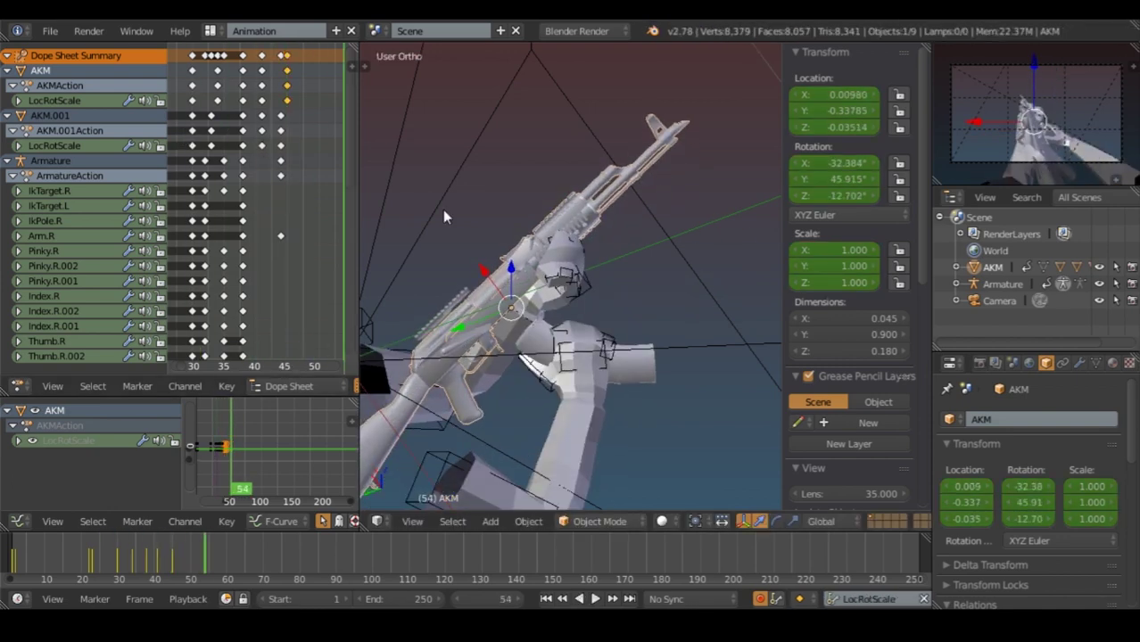
pyautogui.hotkey('alt', 'a')
pyautogui.moveTo(553, 223); pyautogui.dragTo(599, 214, button='middle')
# Rotate the AKM.001 part for the reload, then jump ahead several frames.
pyautogui.rightClick(655, 234)
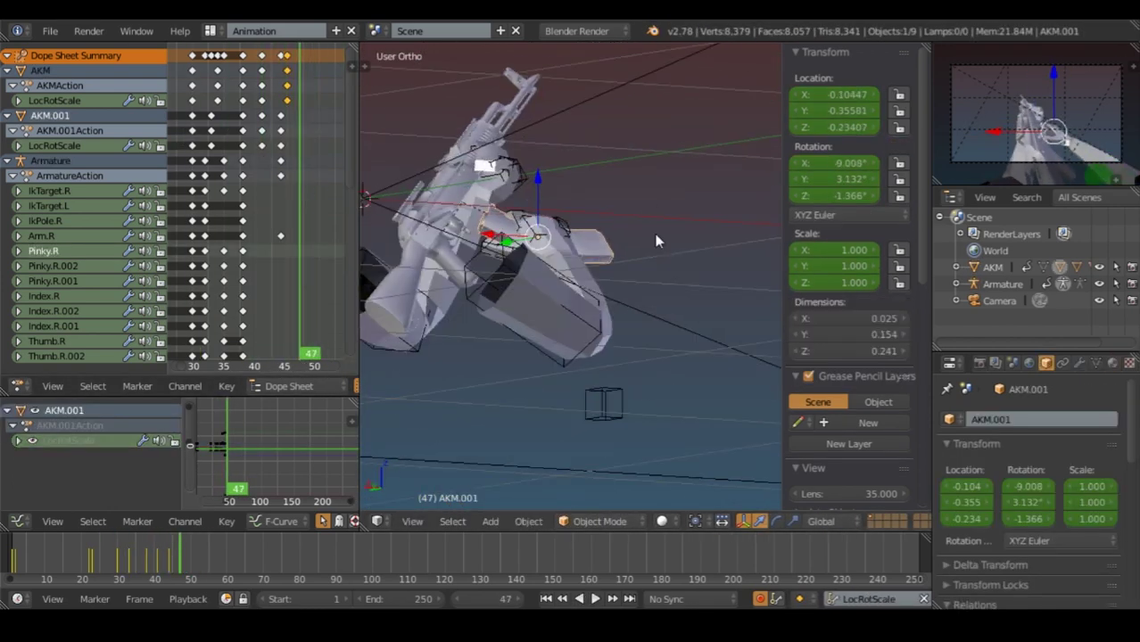
pyautogui.press('KP_0')
pyautogui.press('r')
pyautogui.press('Return')
pyautogui.press('Up')
# Play back and inspect the rifle animation from camera and orbit views around frame 60.
pyautogui.hotkey('alt', 'a')
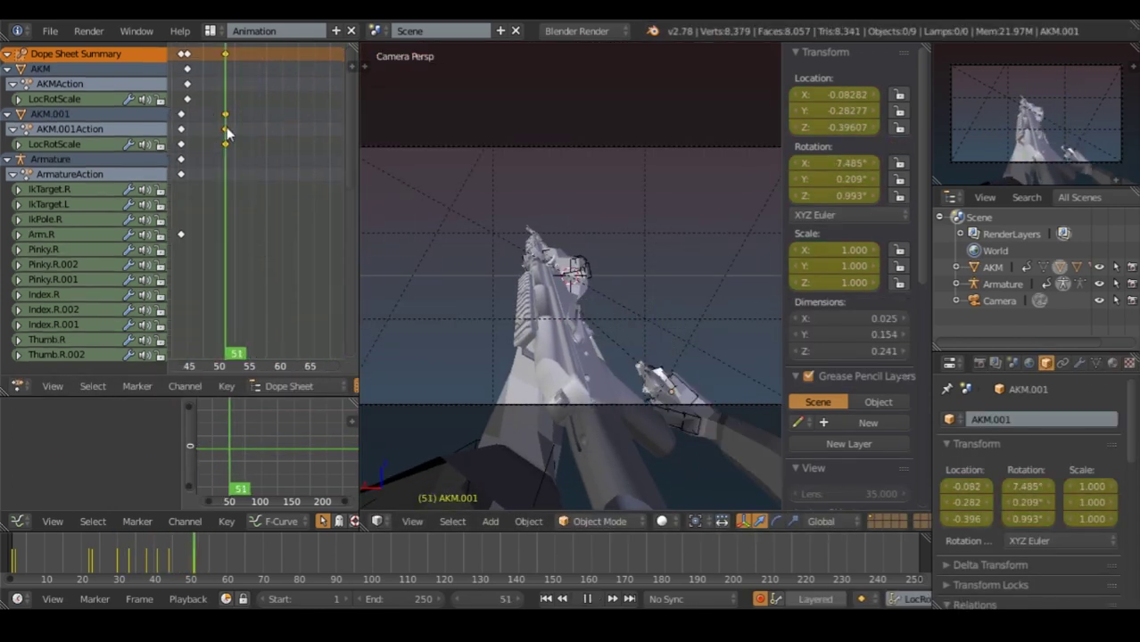
pyautogui.hotkey('alt', 'a')
pyautogui.moveTo(500, 420)
pyautogui.mouseDown(button='middle')
pyautogui.moveTo(539, 438)
pyautogui.moveTo(701, 276)
pyautogui.mouseUp(button='middle')
pyautogui.press('KP_0')
pyautogui.hotkey('alt', 'a')
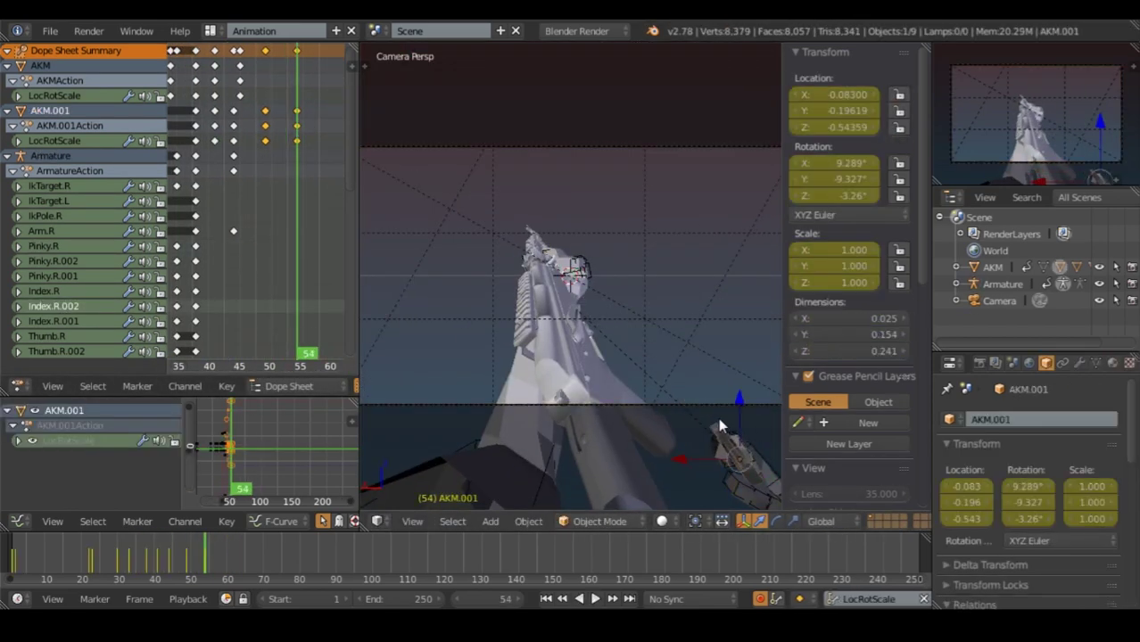
pyautogui.moveTo(717, 417); pyautogui.dragTo(248, 181, button='middle')
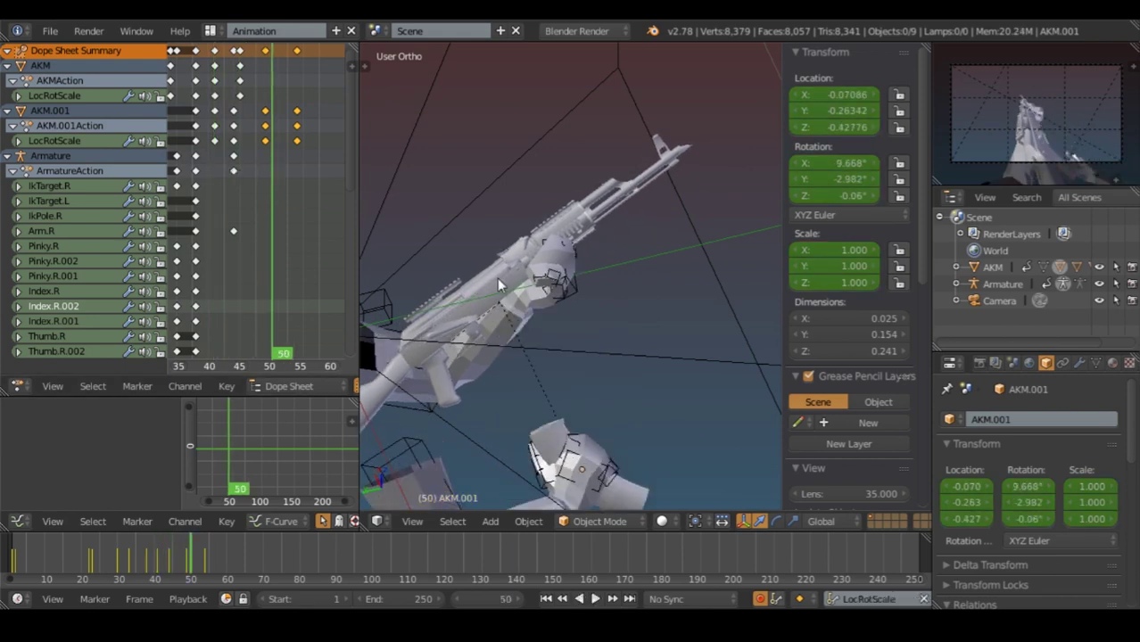
pyautogui.rightClick(579, 153)
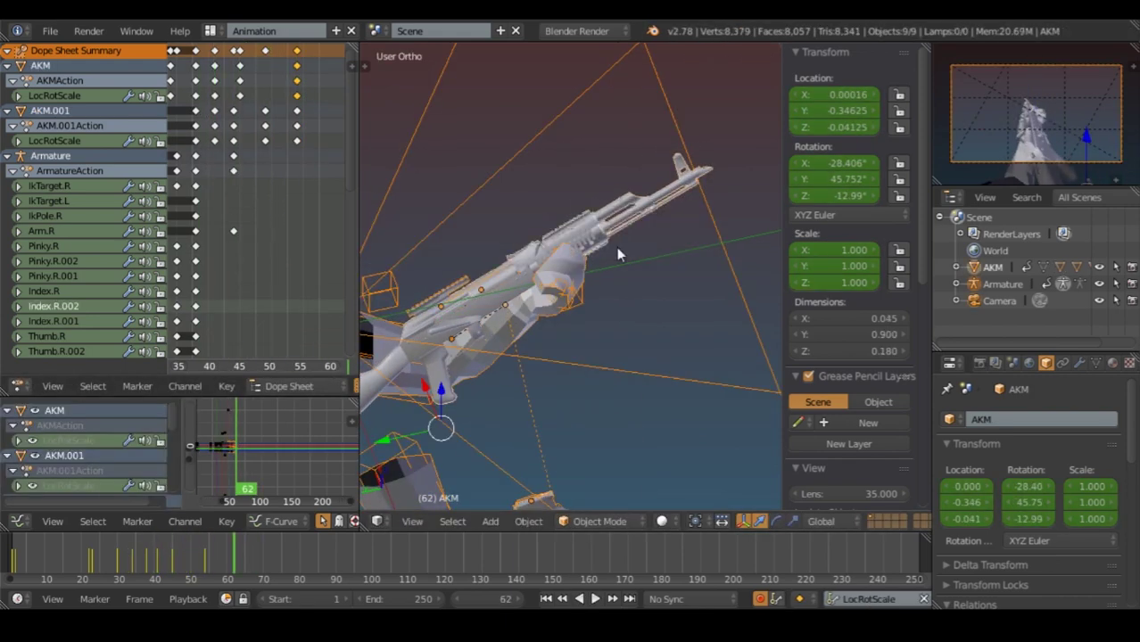
pyautogui.press('a')
pyautogui.moveTo(326, 174); pyautogui.dragTo(273, 162, button='middle')
pyautogui.press('Escape')
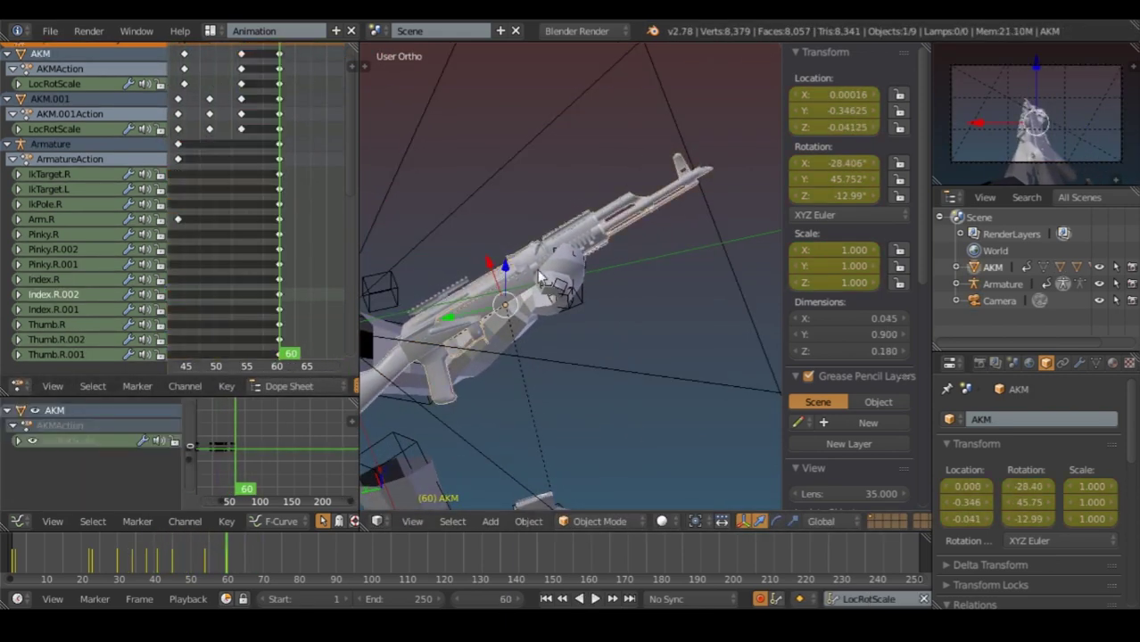
pyautogui.press('KP_0')
pyautogui.hotkey('alt', 'a')
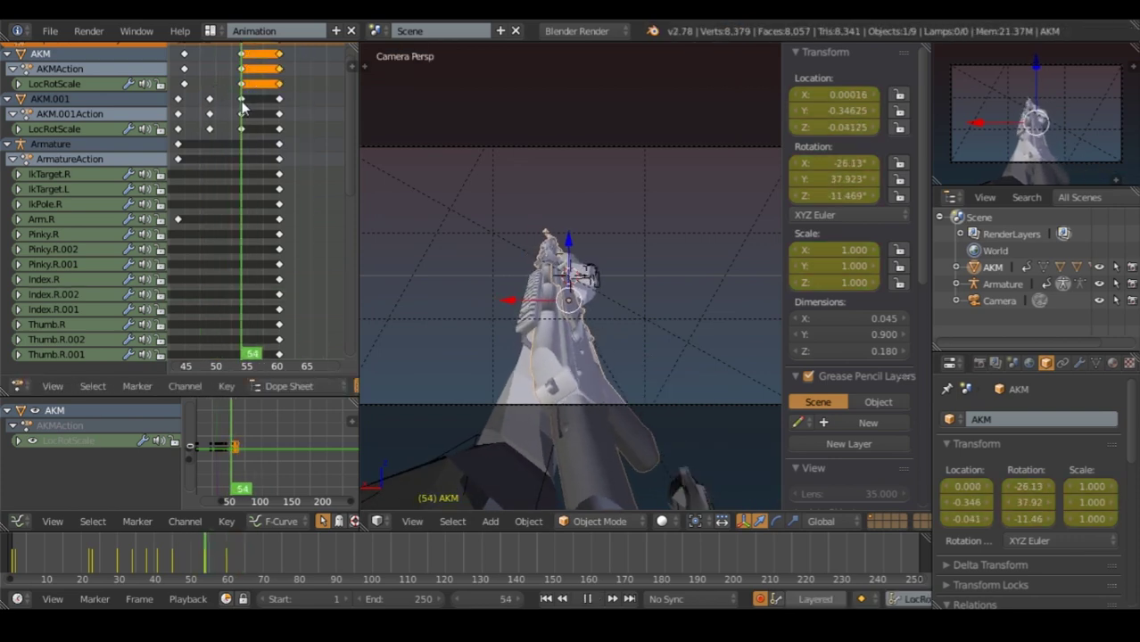
# Move the AKM rifle and key its positions at frames 65 and 74.
pyautogui.press('g')
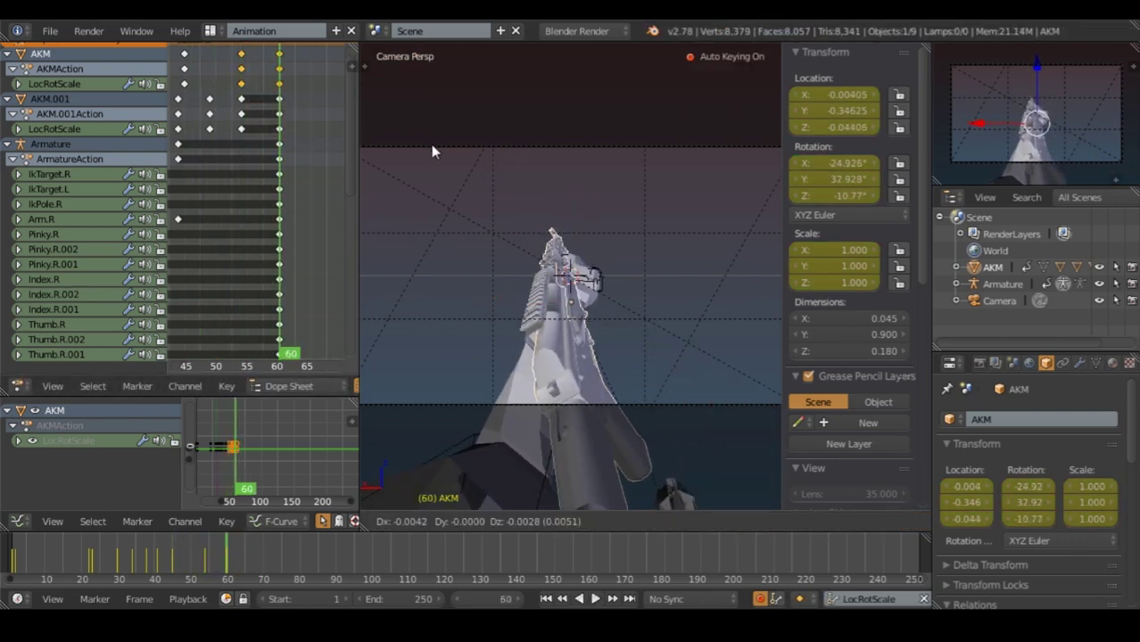
pyautogui.hotkey('alt', 'a')
pyautogui.moveTo(285, 138)
pyautogui.mouseDown(button='middle')
pyautogui.moveTo(256, 170)
pyautogui.moveTo(255, 141)
pyautogui.mouseUp(button='middle')
pyautogui.press('i')
pyautogui.click(184, 152)
pyautogui.moveTo(255, 141); pyautogui.dragTo(284, 147)
pyautogui.moveTo(401, 231); pyautogui.dragTo(521, 342, button='middle')
# Move and key the AKM.001 part around frames 70 to 75, then save over AKM.blend.
pyautogui.rightClick(571, 347)
pyautogui.press('g')
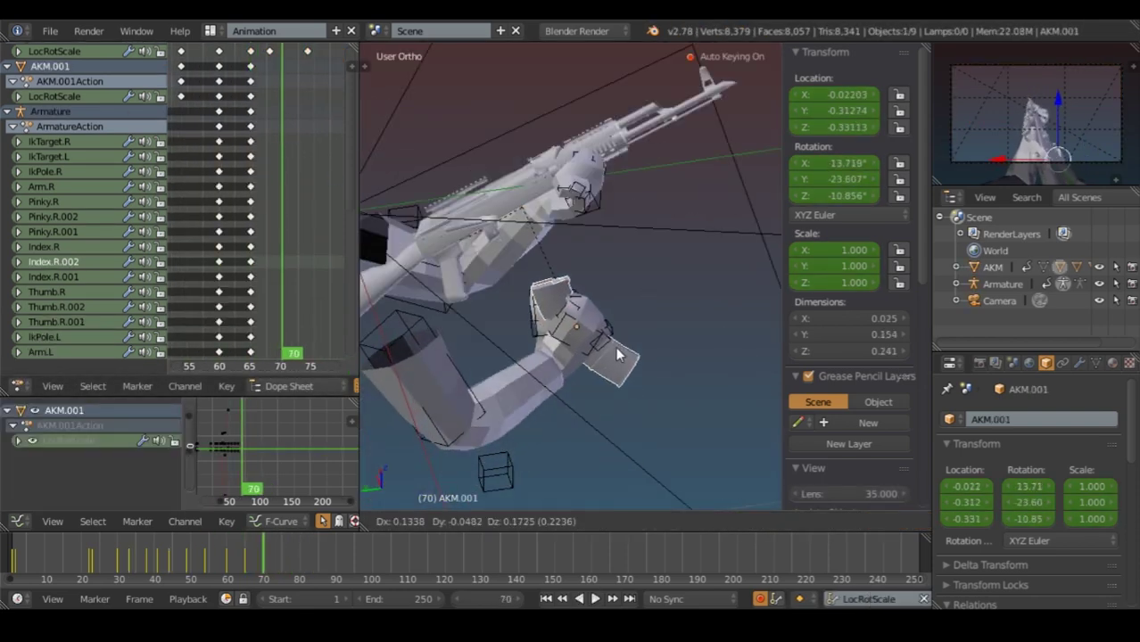
pyautogui.click(615, 346)
pyautogui.press('g')
pyautogui.click(665, 331)
pyautogui.press('i')
pyautogui.hotkey('ctrl', 's')
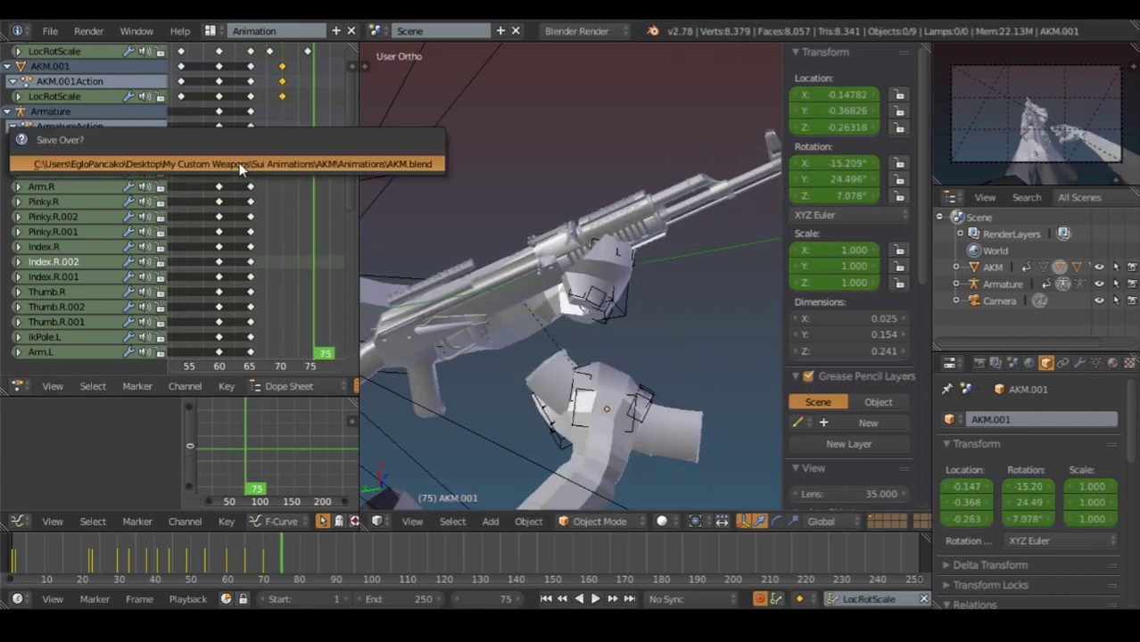
pyautogui.click(239, 163)
# One frame later, rotate the AKM.001 part into place and reposition it.
pyautogui.press('Right')
pyautogui.press('g')
pyautogui.press('r')
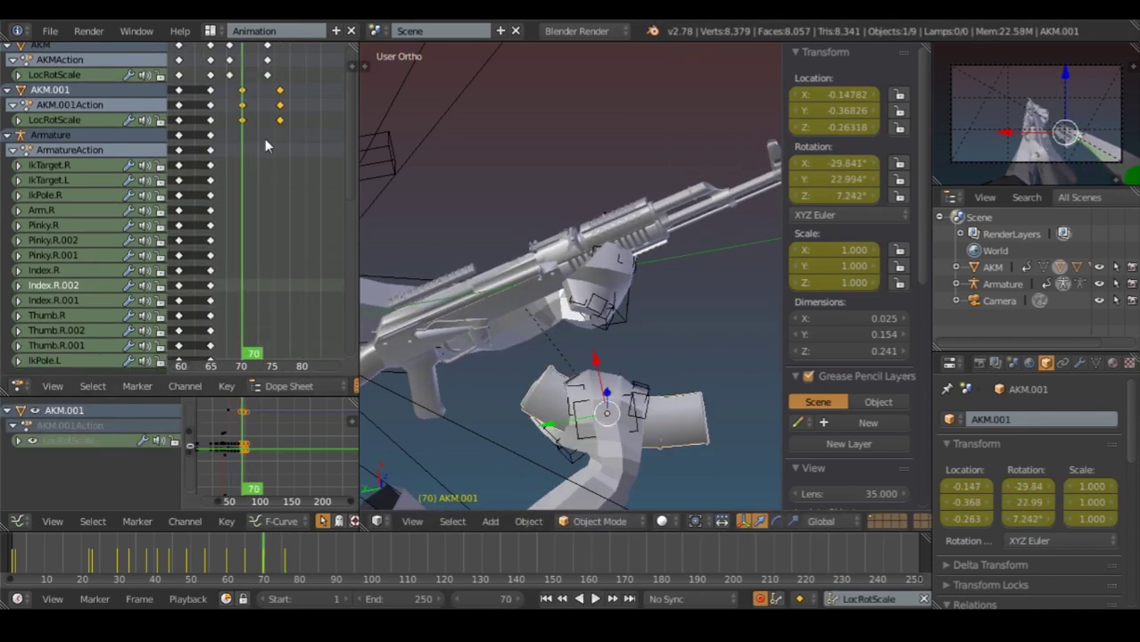
pyautogui.click(755, 394)
pyautogui.press('g')
pyautogui.scroll(2, 227, 71)
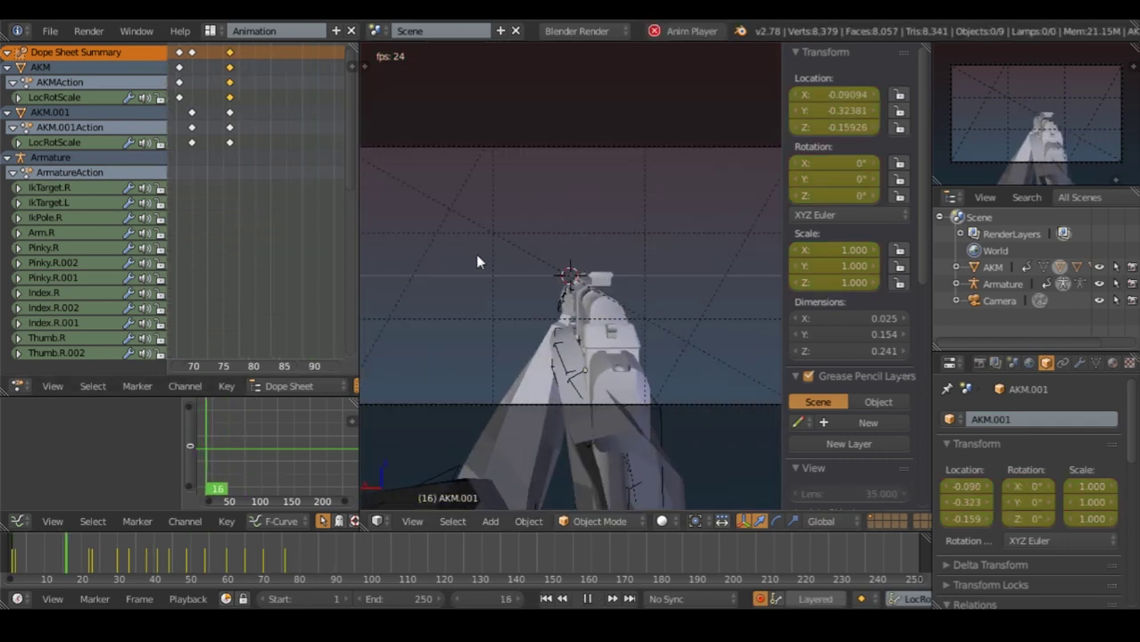
# Select all keyframes, slide them in time, and play back the animation.
pyautogui.press('Escape')
pyautogui.press('a')
pyautogui.press('g')
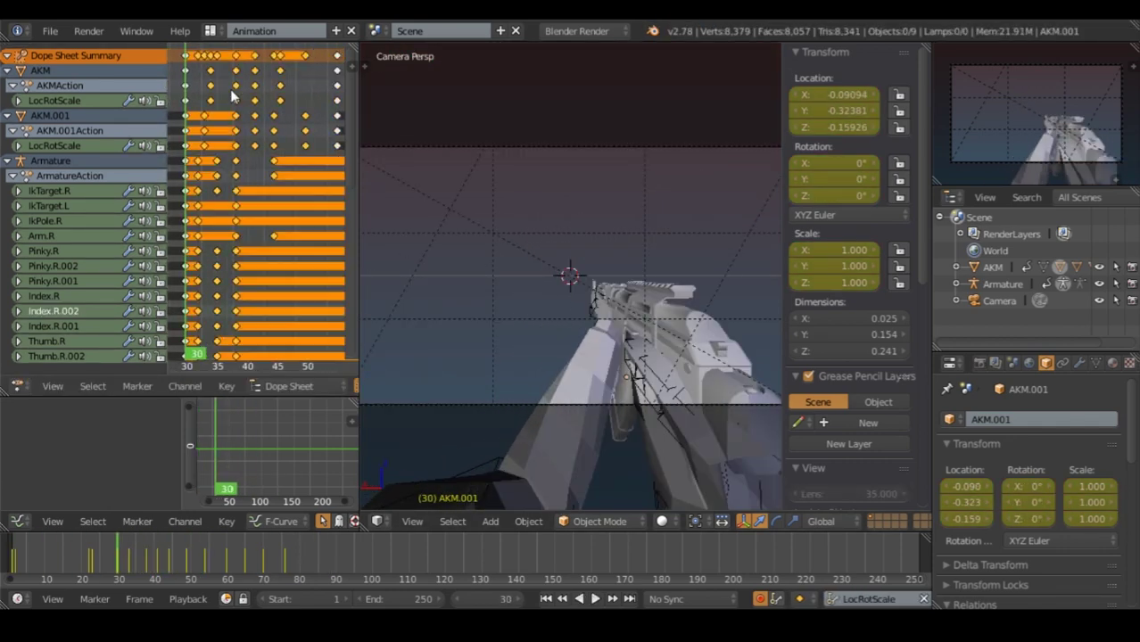
pyautogui.hotkey('alt', 'a')
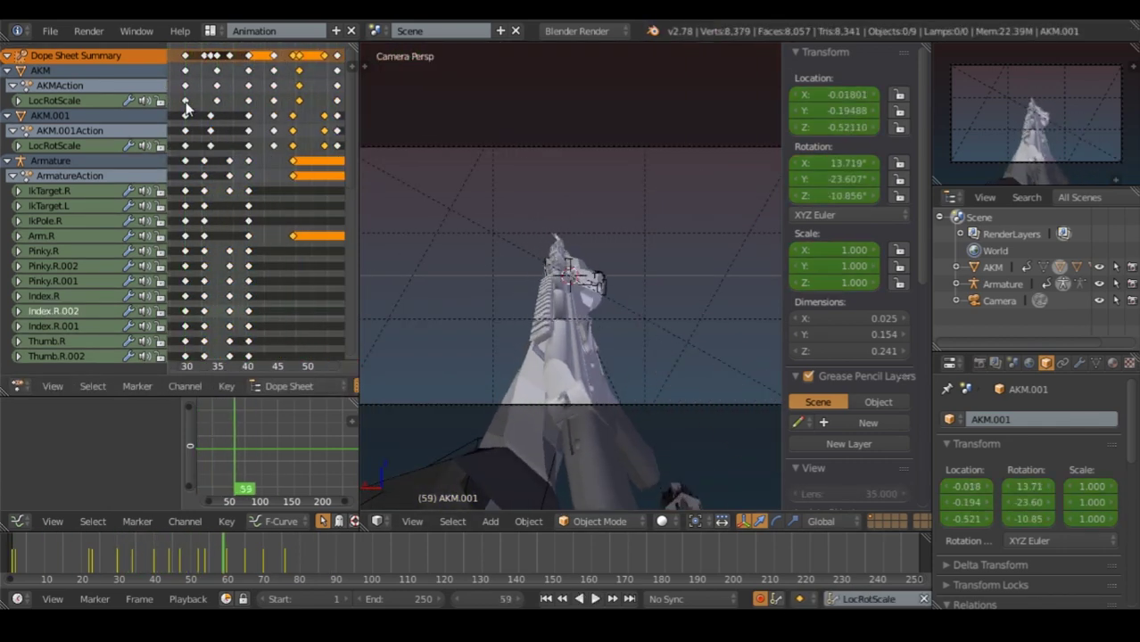
pyautogui.moveTo(535, 223); pyautogui.dragTo(352, 143, button='middle')
pyautogui.hotkey('alt', 'a')
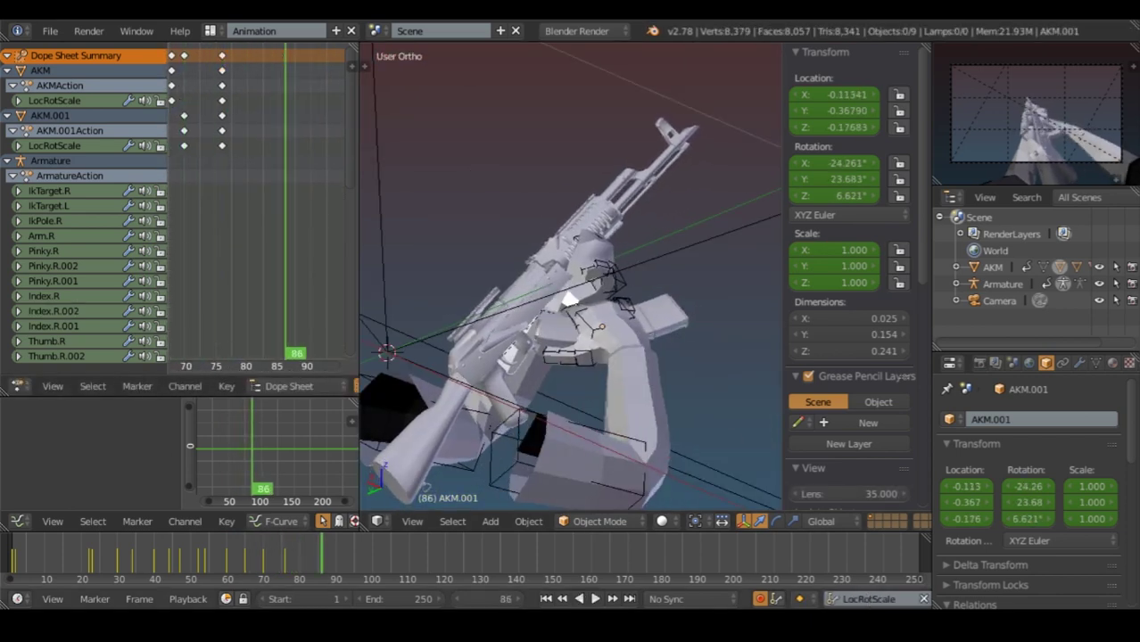
# Preview the reload through the camera and nudge the AKM.001 magazine into place.
pyautogui.press('KP_0')
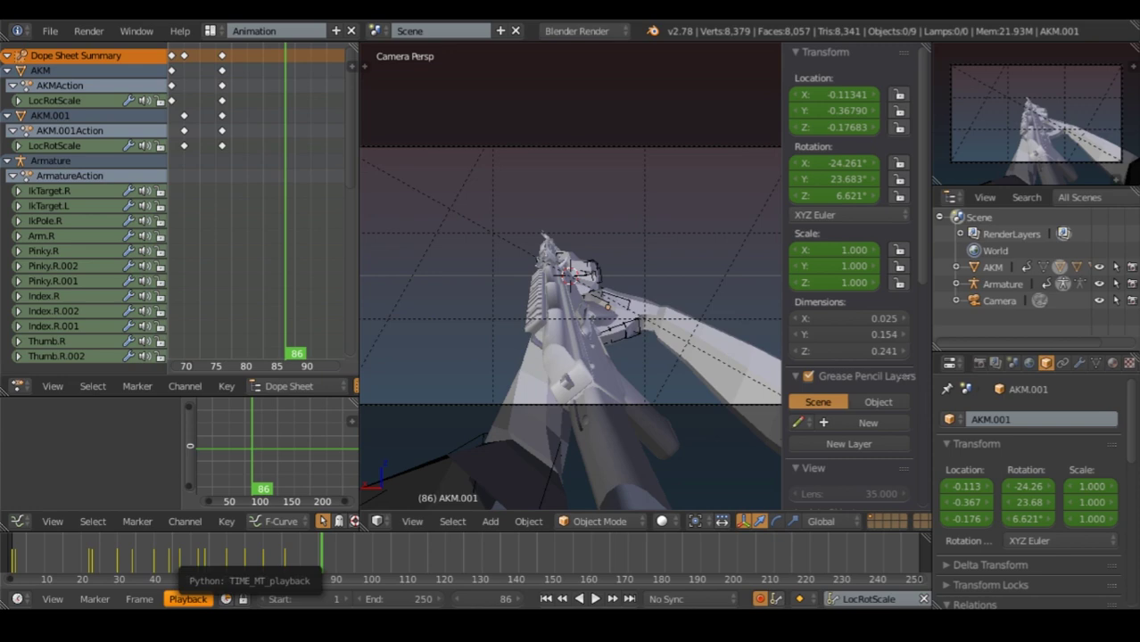
pyautogui.hotkey('alt', 'a')
pyautogui.press('KP_0')
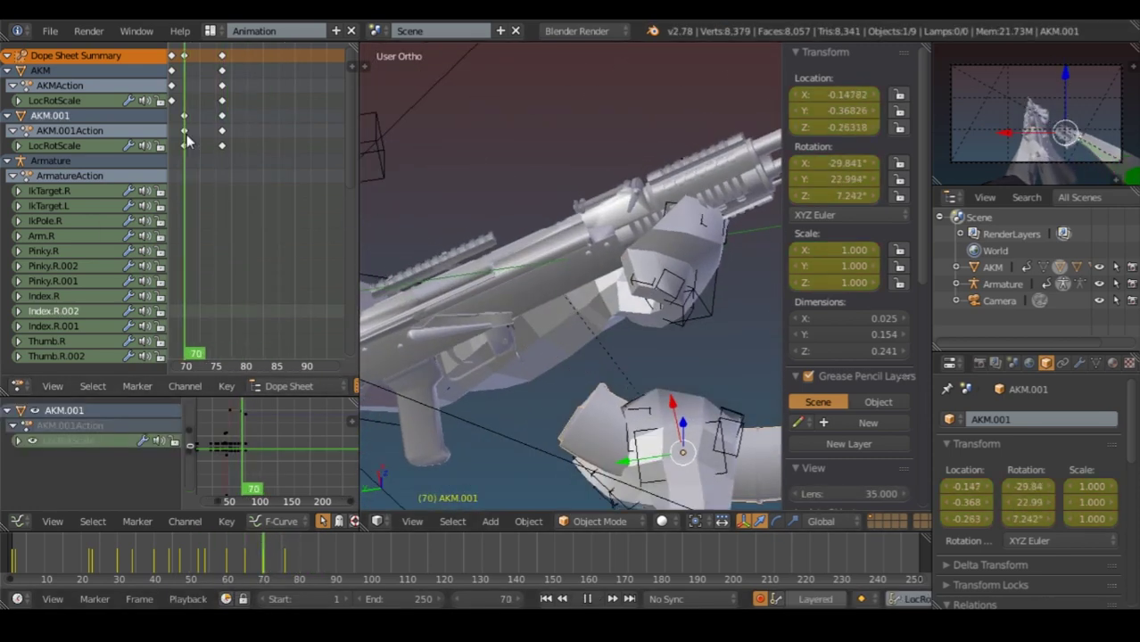
pyautogui.press('g')
pyautogui.press('Return')
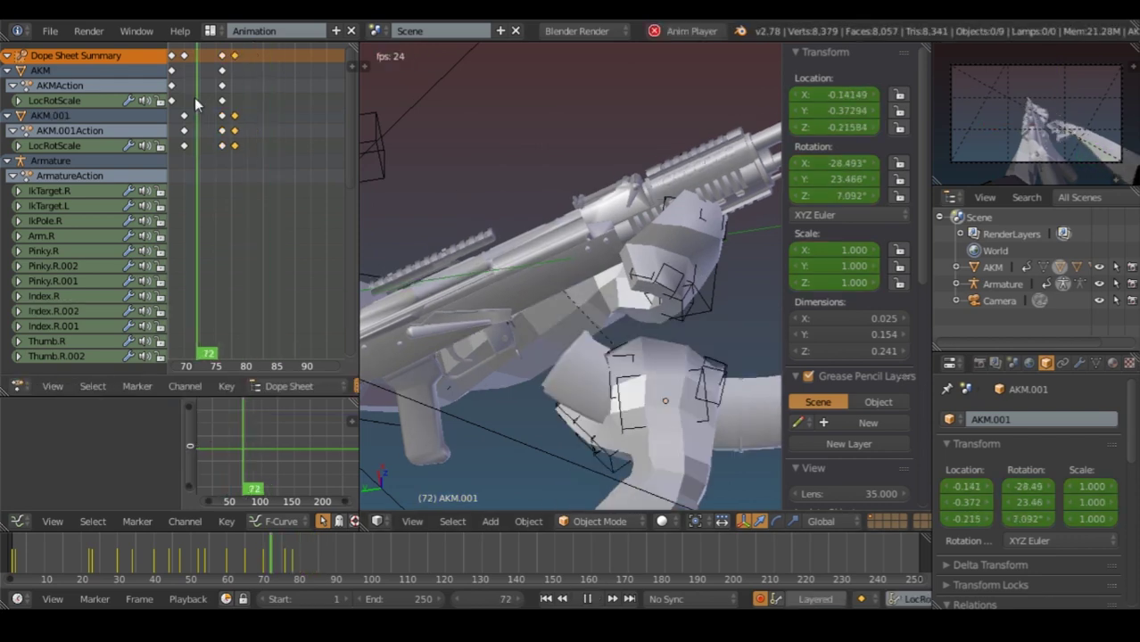
pyautogui.hotkey('alt', 'a')
# Key all objects at frame 78, then key the magazine's moved position a few frames later.
pyautogui.press('a')
pyautogui.click(234, 117)
pyautogui.press('Right')
pyautogui.press('Right')
pyautogui.press('Right')
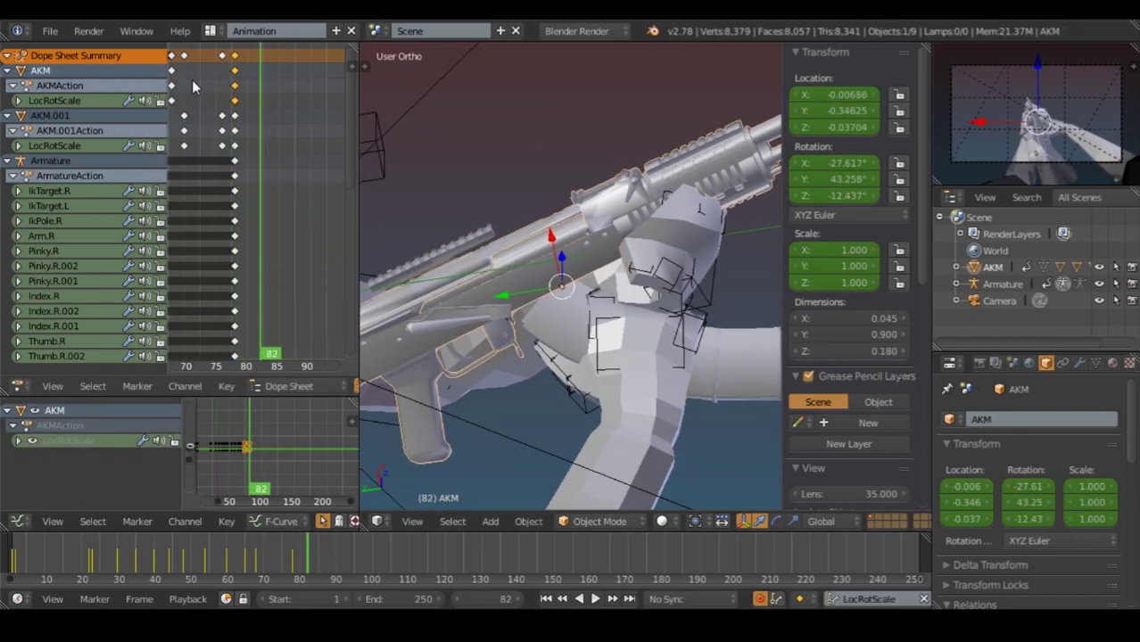
pyautogui.click(585, 198)
pyautogui.press('Right')
pyautogui.press('Right')
pyautogui.press('Right')
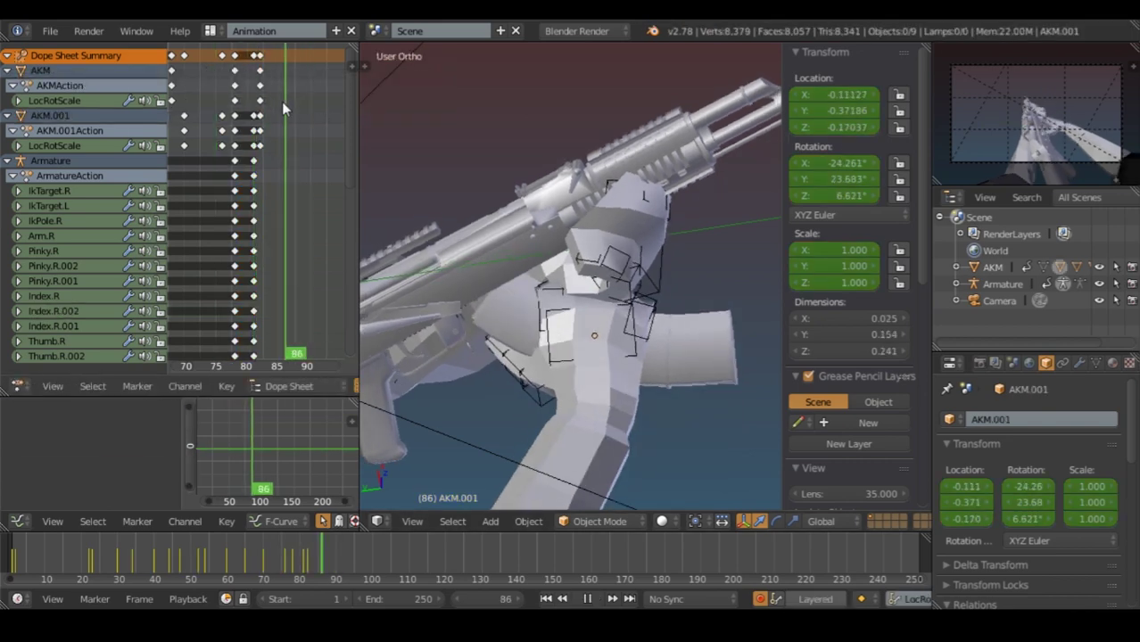
pyautogui.press('Left')
pyautogui.press('Left')
pyautogui.press('Left')
# Select AKM.001 in wireframe at frame 82 and set transform orientation to Normal.
pyautogui.rightClick(618, 144)
pyautogui.scroll(-3, 611, 236)
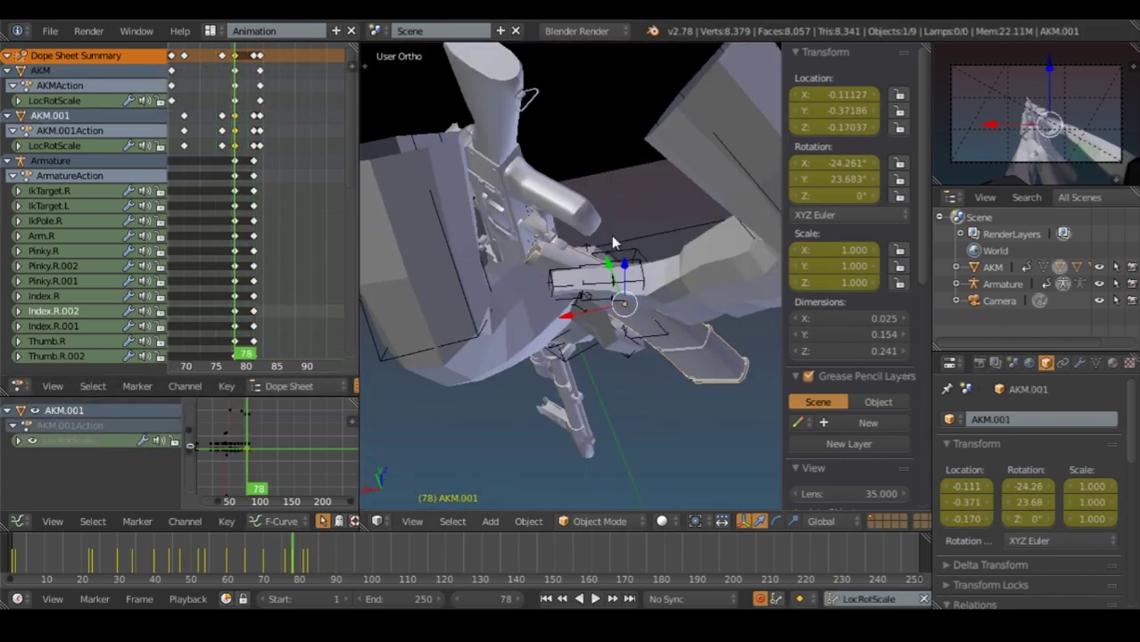
pyautogui.press('z')
pyautogui.moveTo(678, 361); pyautogui.dragTo(617, 261, button='middle')
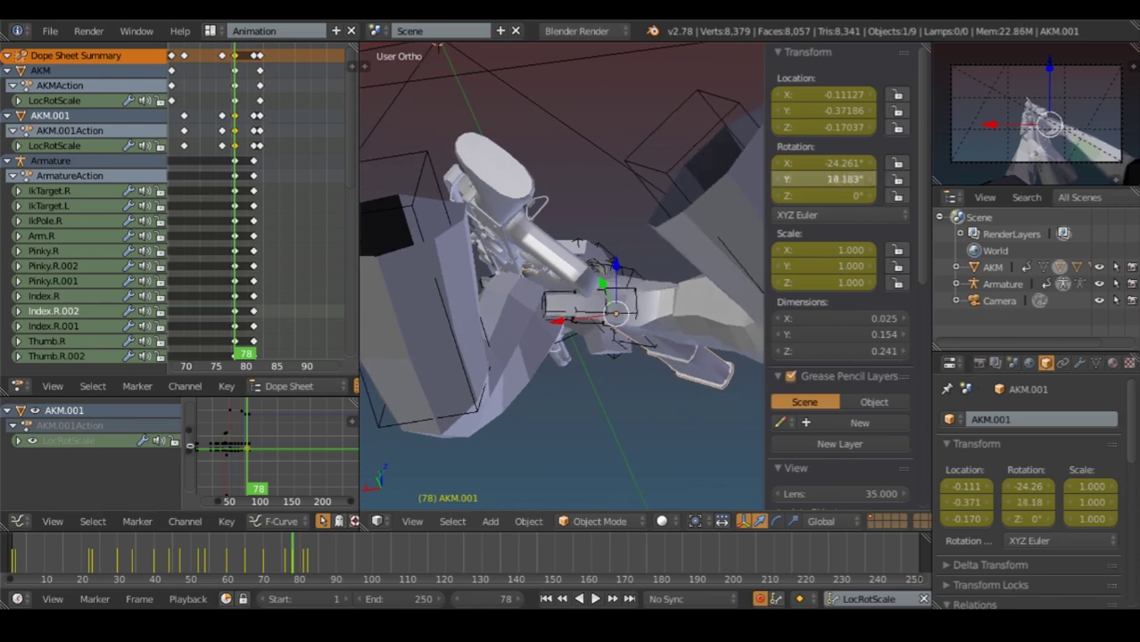
pyautogui.press('Right')
pyautogui.press('Right')
pyautogui.press('Right')
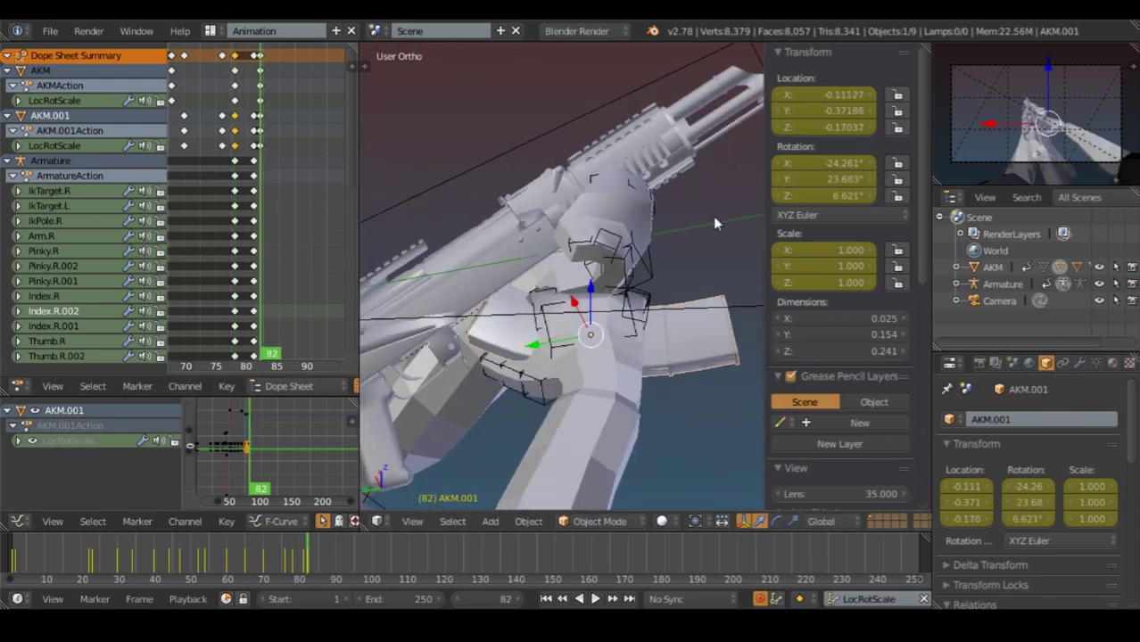
pyautogui.click(820, 521)
pyautogui.click(856, 465)
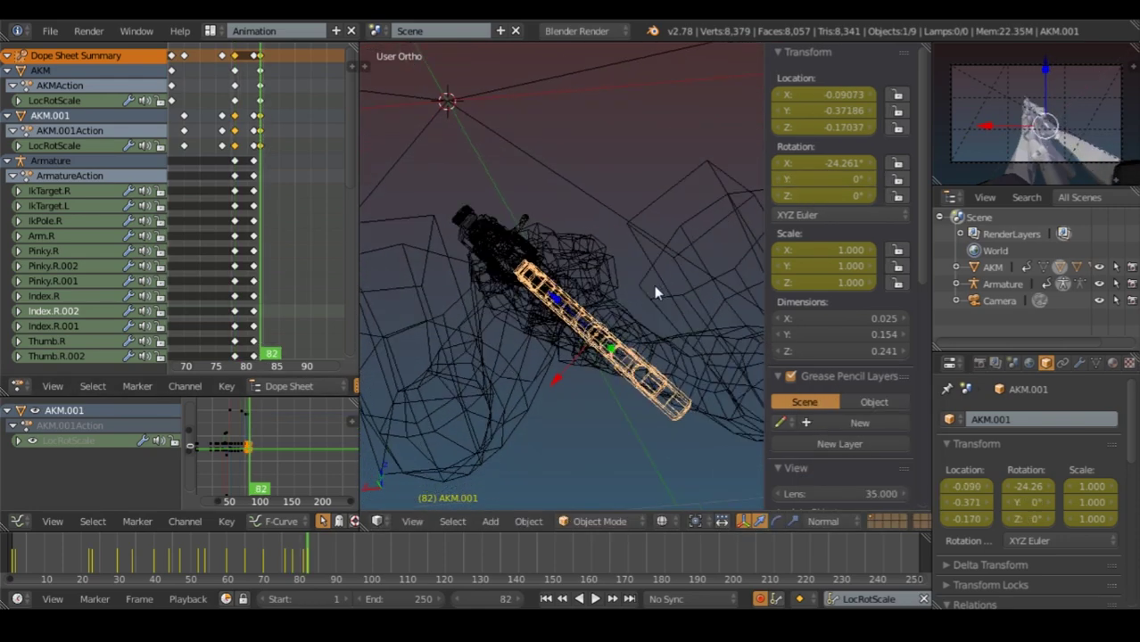
# Scrub from frame 76 to 81 and adjust the magazine's rotation value.
pyautogui.click(222, 122)
pyautogui.moveTo(223, 122); pyautogui.dragTo(256, 138)
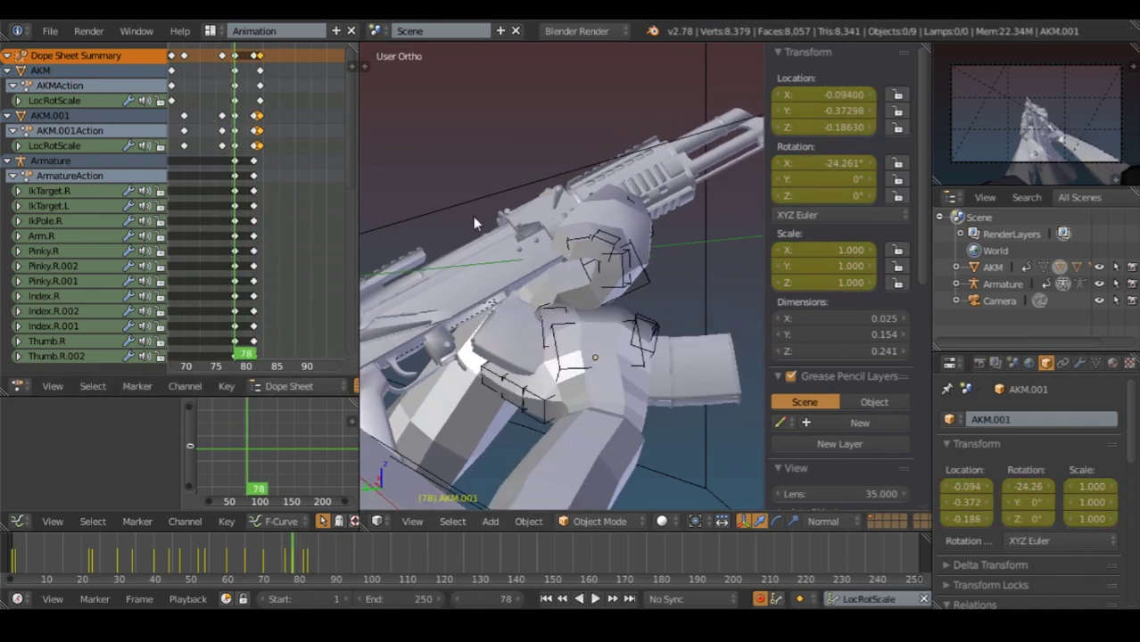
pyautogui.click(806, 193)
pyautogui.hotkey('alt', 'a')
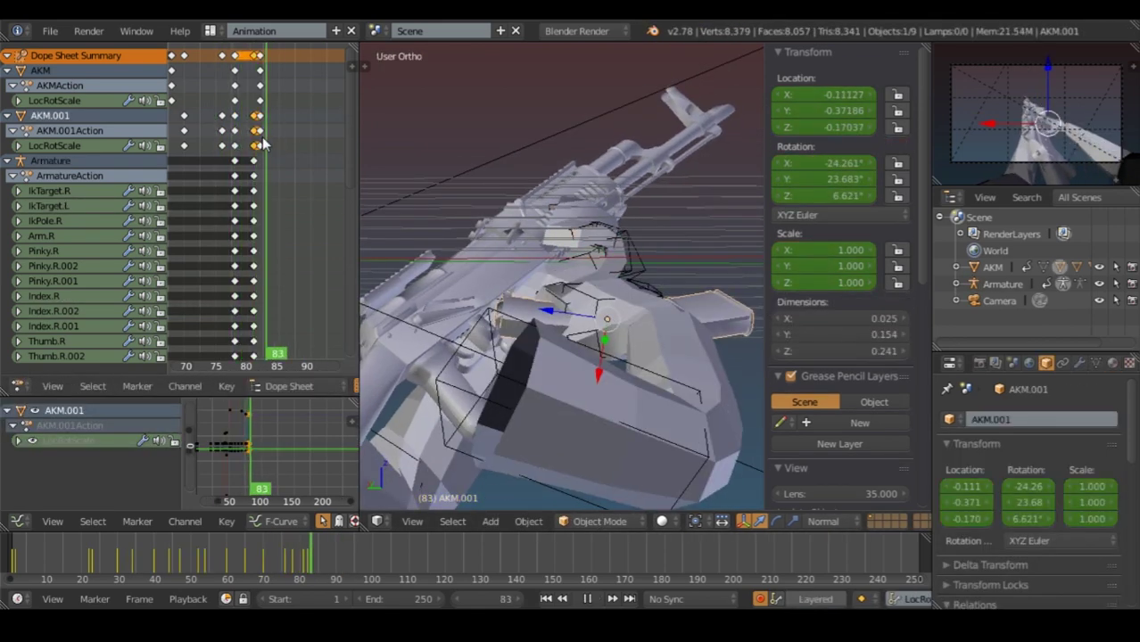
# Play back the magazine's motion from frame 79 and inspect it around the rifle.
pyautogui.click(236, 131)
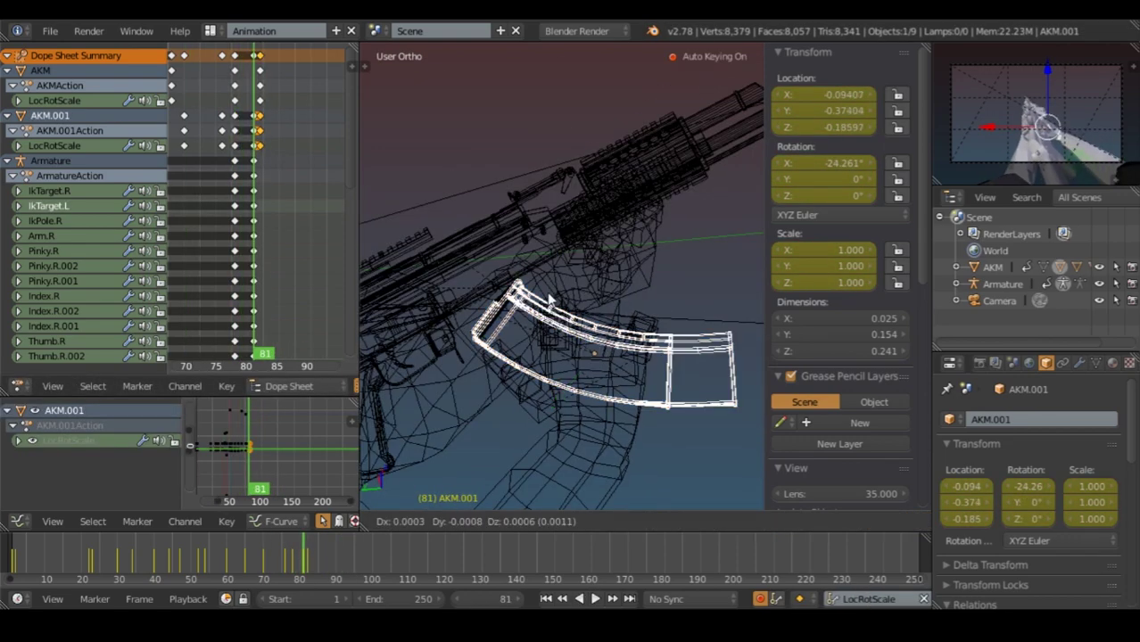
pyautogui.press('Escape')
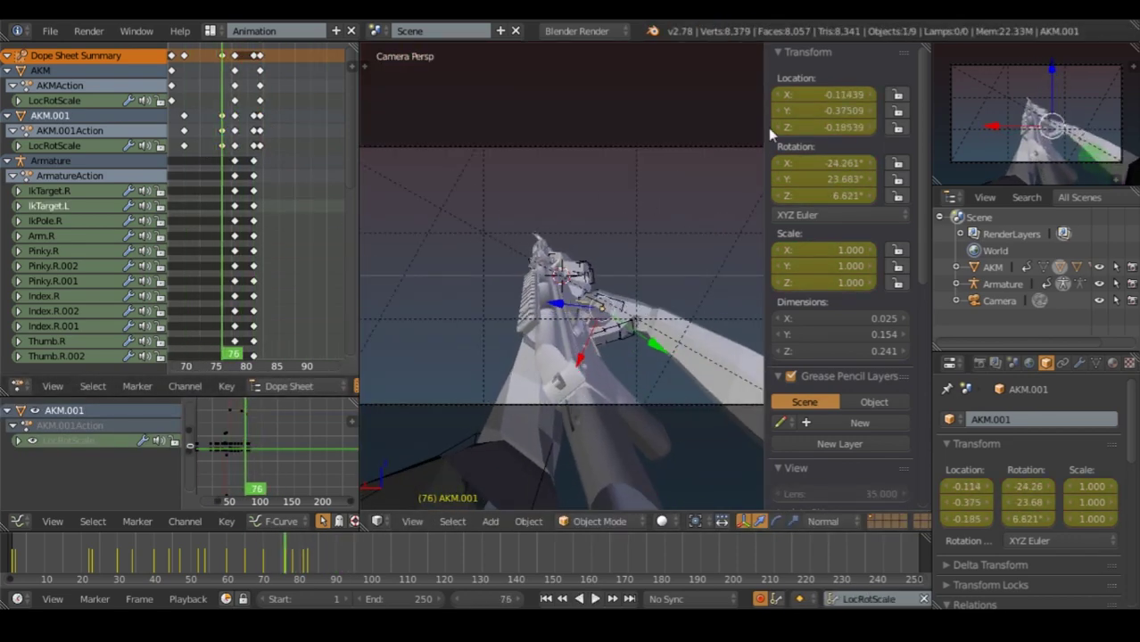
pyautogui.moveTo(424, 218); pyautogui.dragTo(500, 268, button='middle')
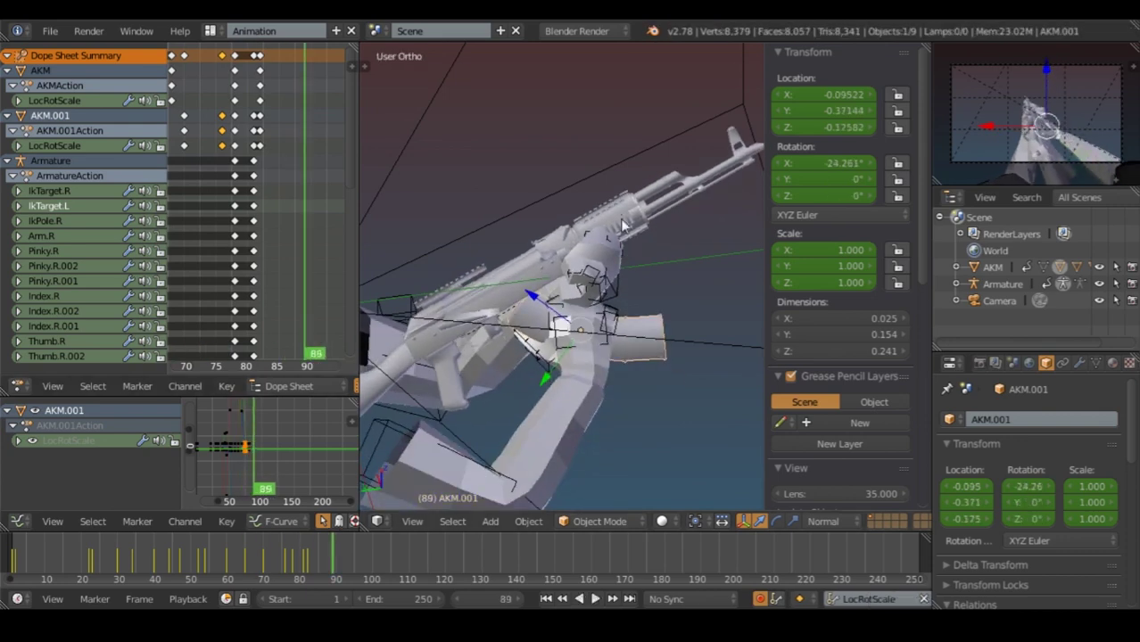
pyautogui.hotkey('alt', 'a')
pyautogui.moveTo(178, 223); pyautogui.dragTo(207, 376, button='middle')
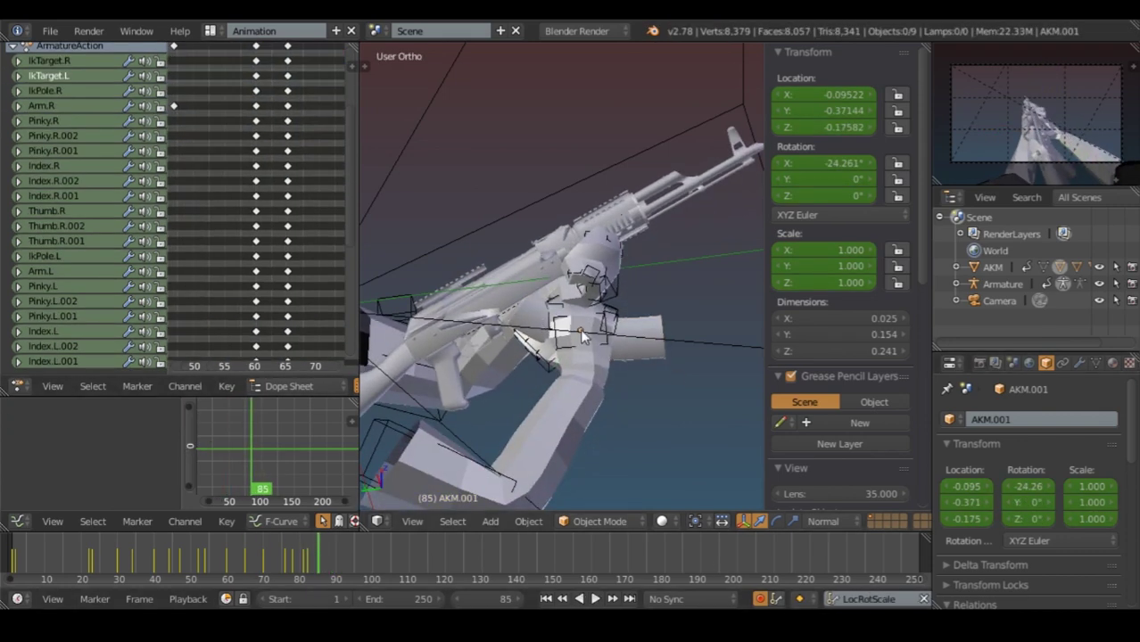
# Shift the selected rifle keyframes 24 frames later and key a new rifle rotation.
pyautogui.hotkey('shift', 'alt', 'a')
pyautogui.moveTo(348, 89); pyautogui.dragTo(204, 166, button='middle')
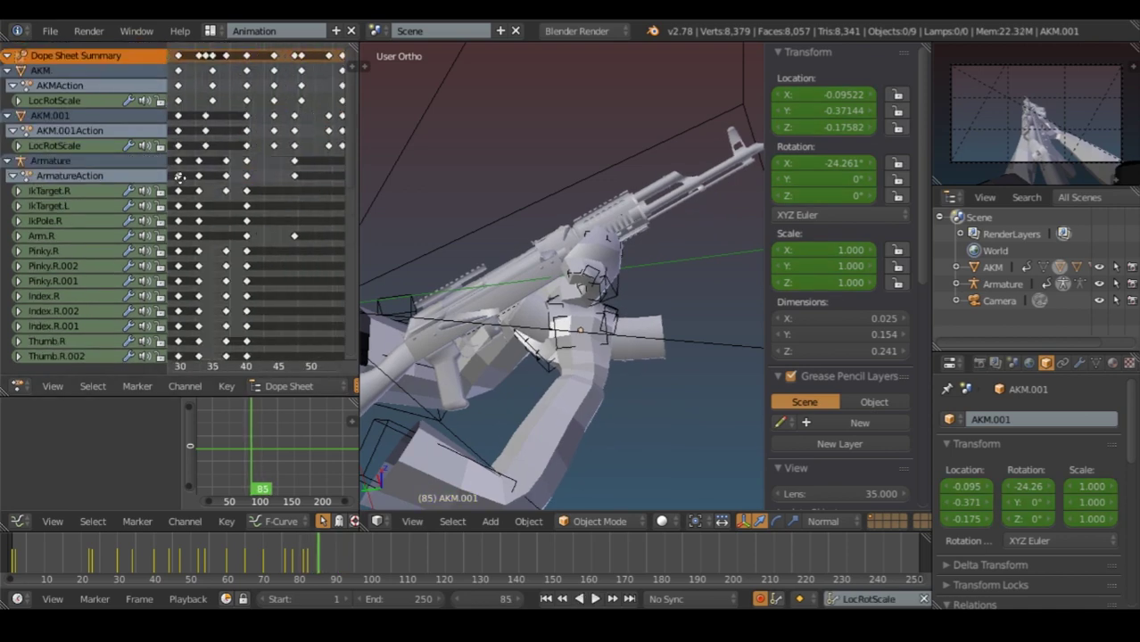
pyautogui.press('g')
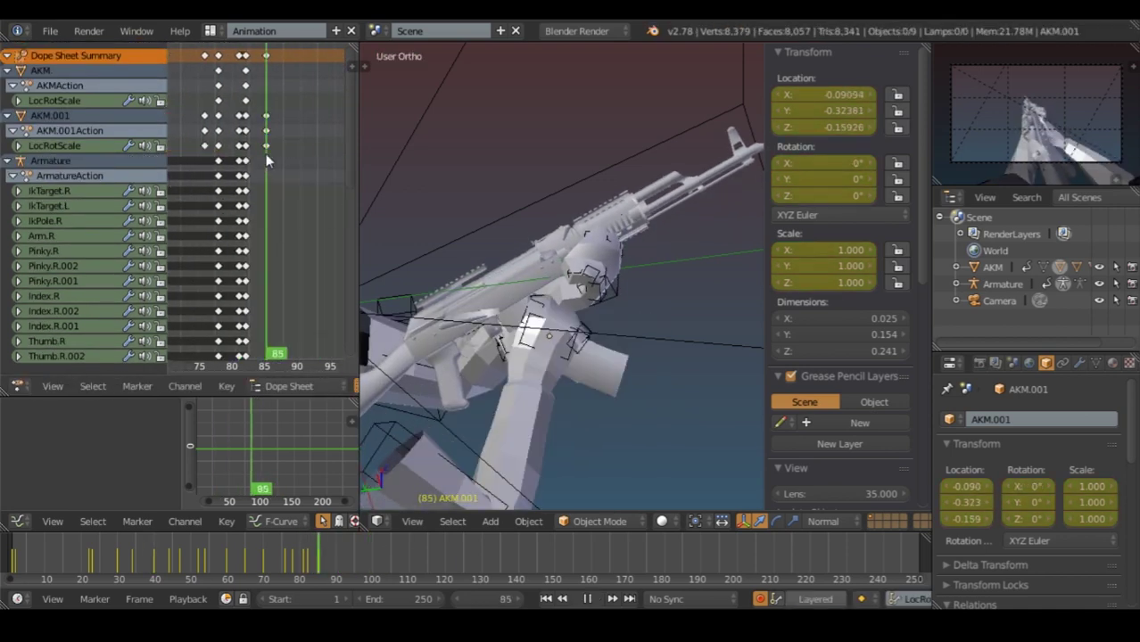
pyautogui.press('r')
pyautogui.click(692, 255)
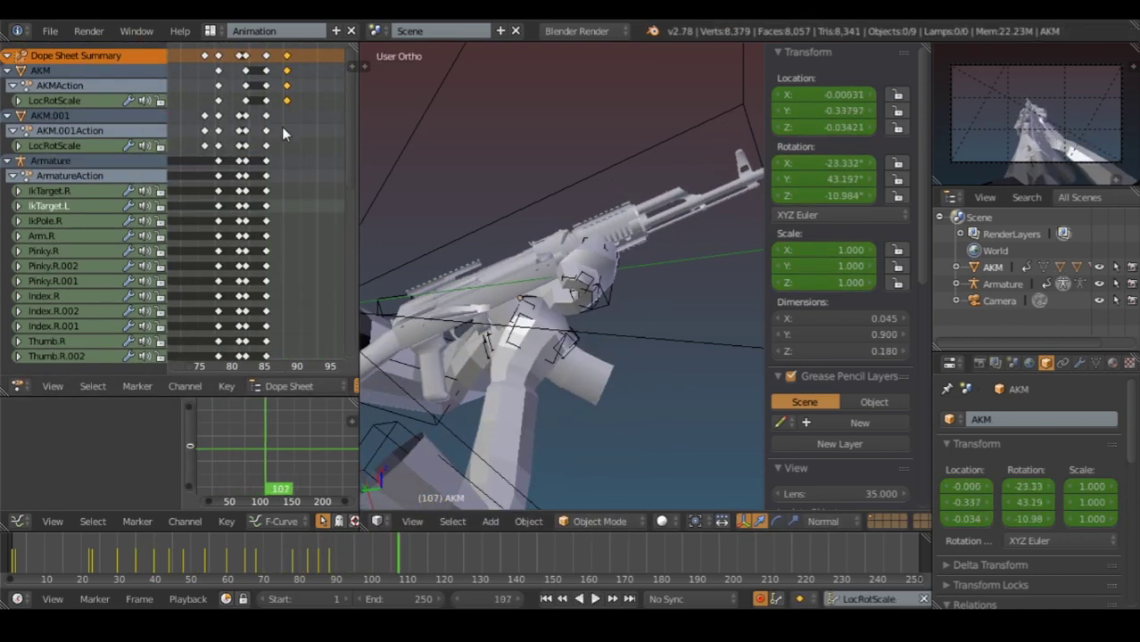
pyautogui.press('i')
# Review the animation through the camera in a full-screen 3D view, stopping at frame 35.
pyautogui.hotkey('alt', 'a')
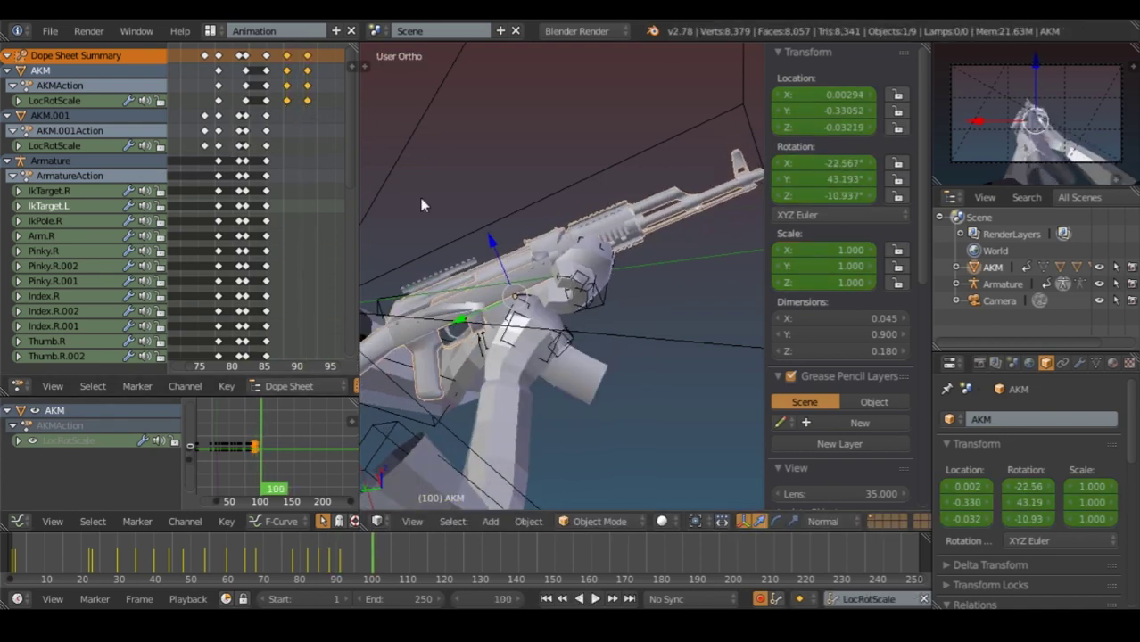
pyautogui.press('KP_0')
pyautogui.hotkey('ctrl', 'Up')
pyautogui.hotkey('alt', 'a')
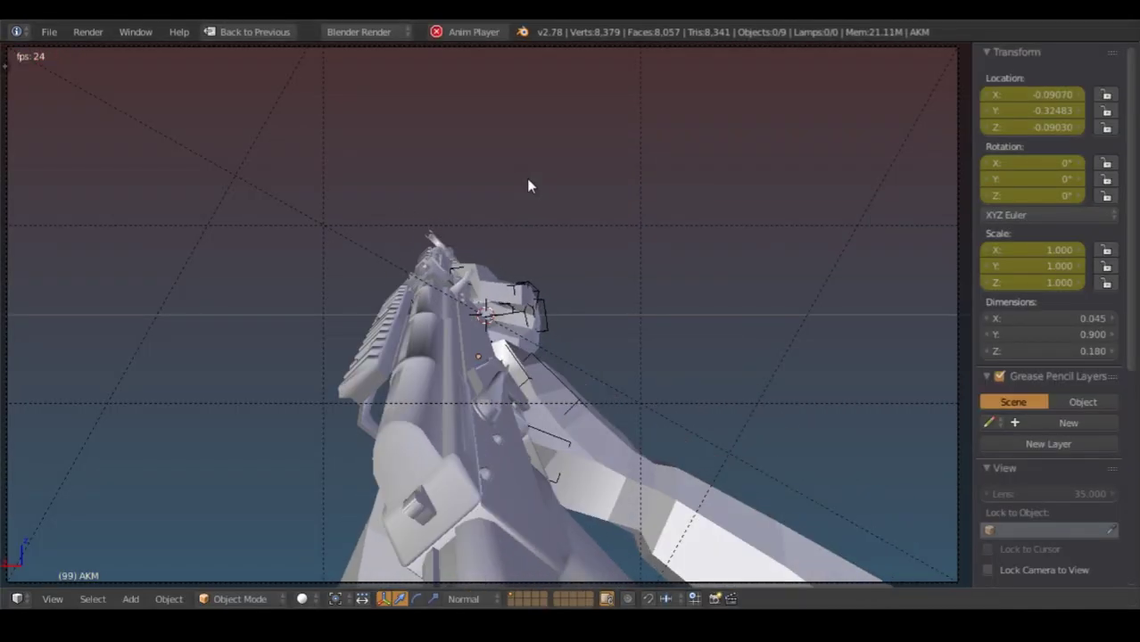
pyautogui.hotkey('ctrl', 'Up')
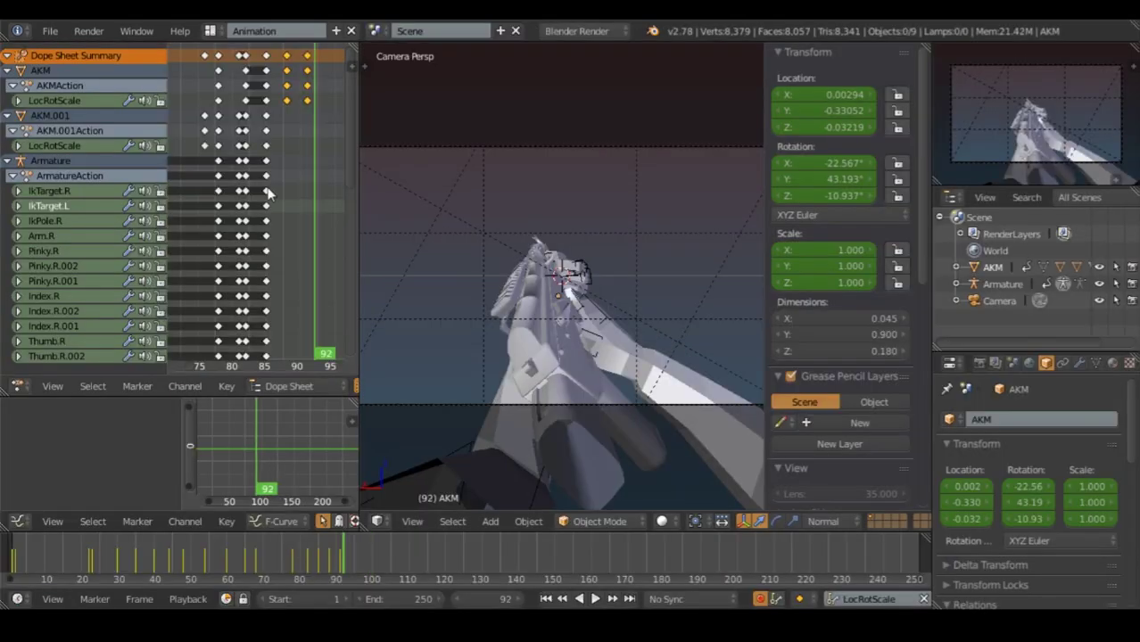
pyautogui.hotkey('alt', 'a')
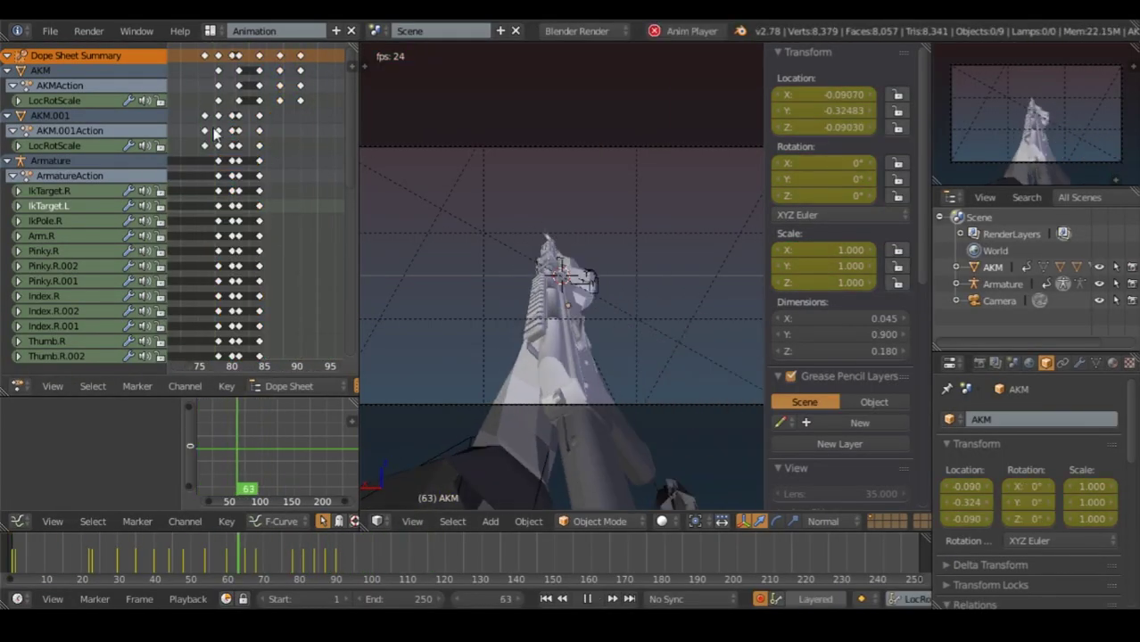
pyautogui.hotkey('alt', 'a')
pyautogui.press('KP_0')
pyautogui.hotkey('alt', 'a')
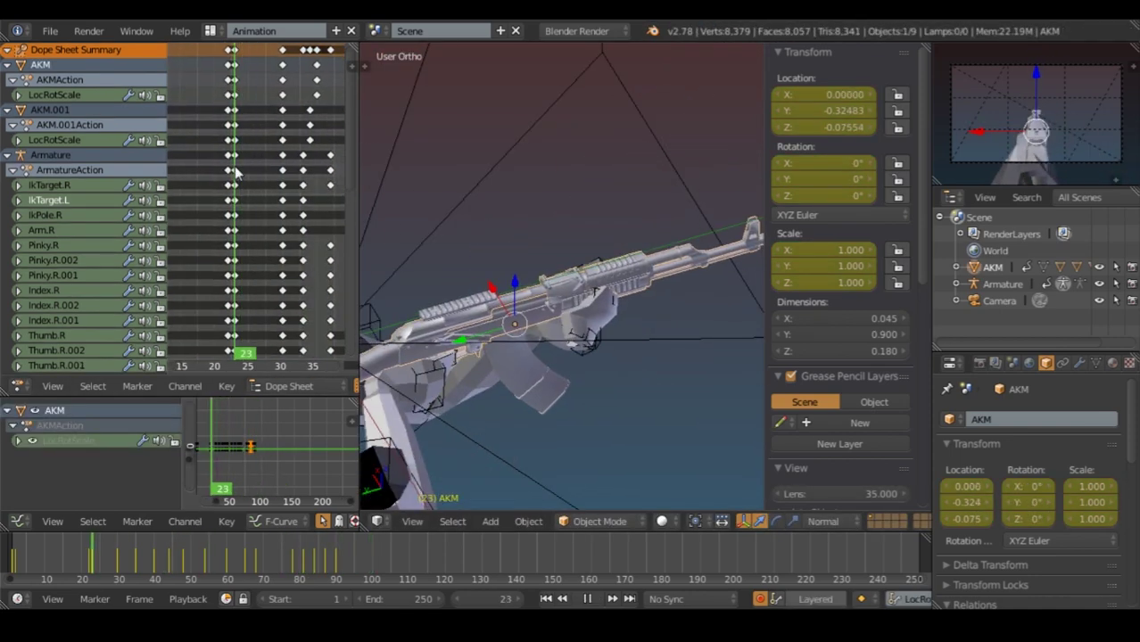
pyautogui.hotkey('alt', 'a')
# Deselect all keyframes and insert rifle keyframes at frame 96.
pyautogui.scroll(3, 251, 70)
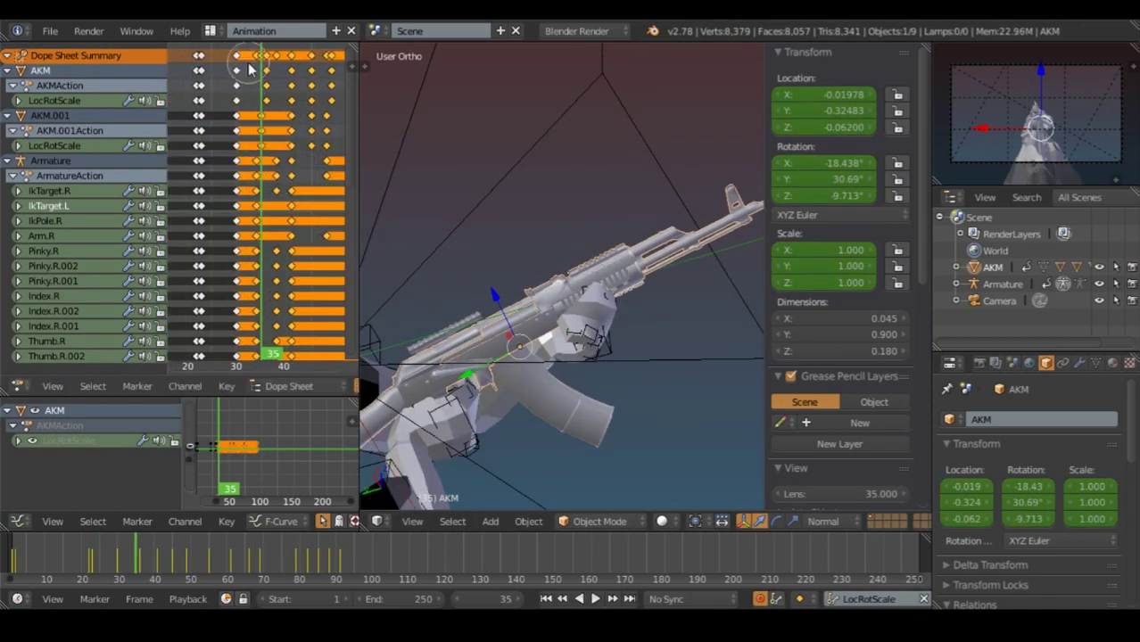
pyautogui.press('a')
pyautogui.hotkey('shift', 'alt', 'a')
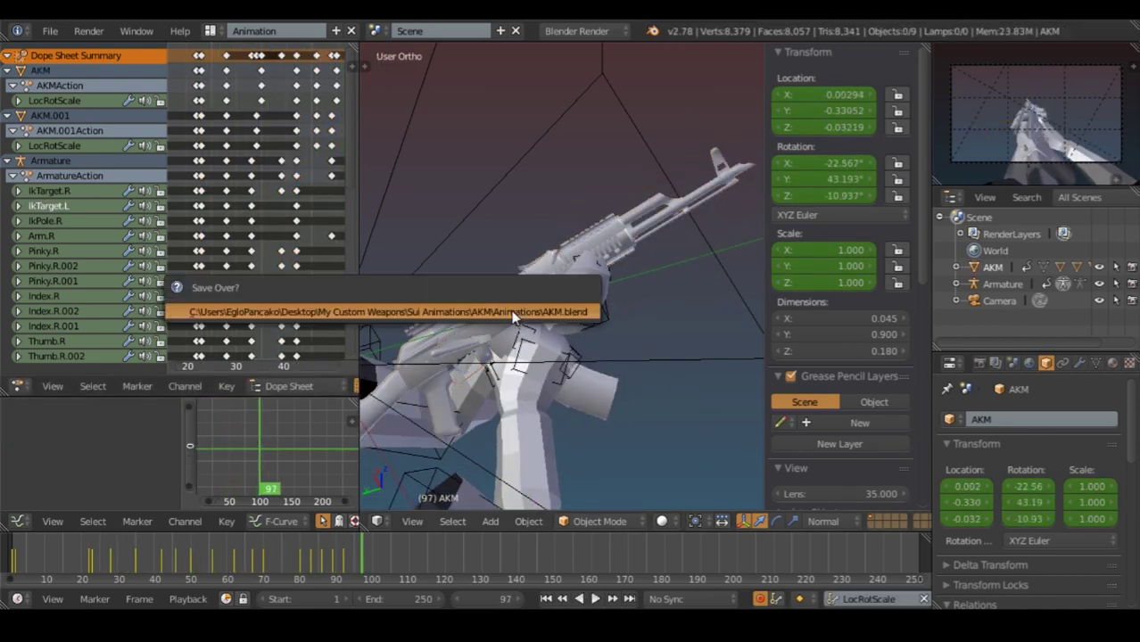
pyautogui.press('i')
pyautogui.press('i')
pyautogui.hotkey('alt', 'a')
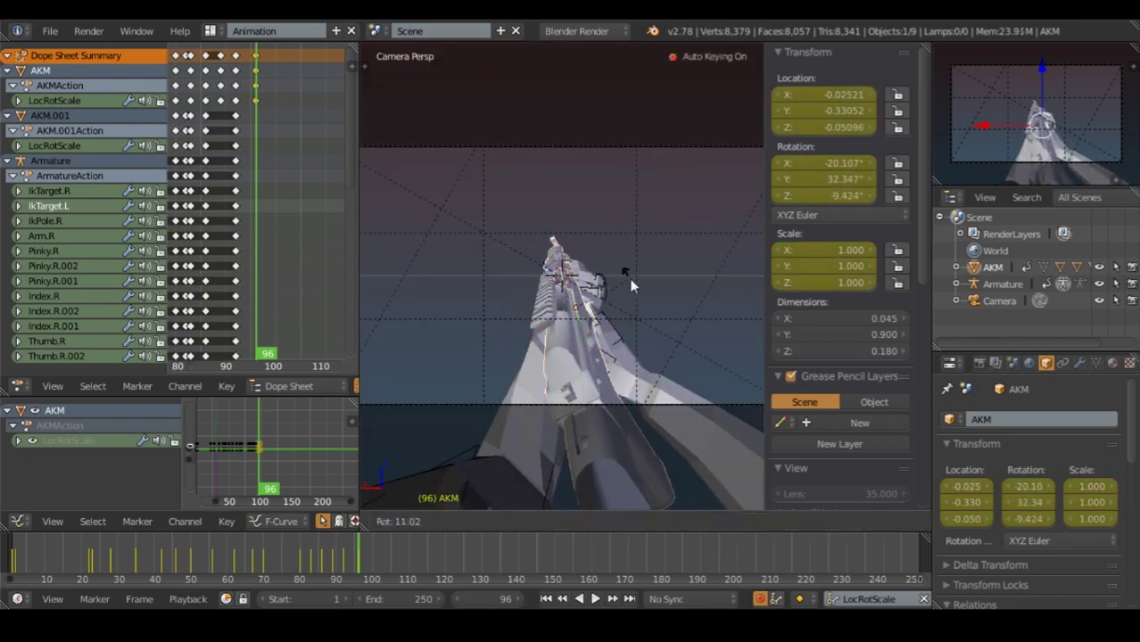
# Key the rifle pose at frame 99 and scrub through the frames before 115.
pyautogui.hotkey('alt', 'a')
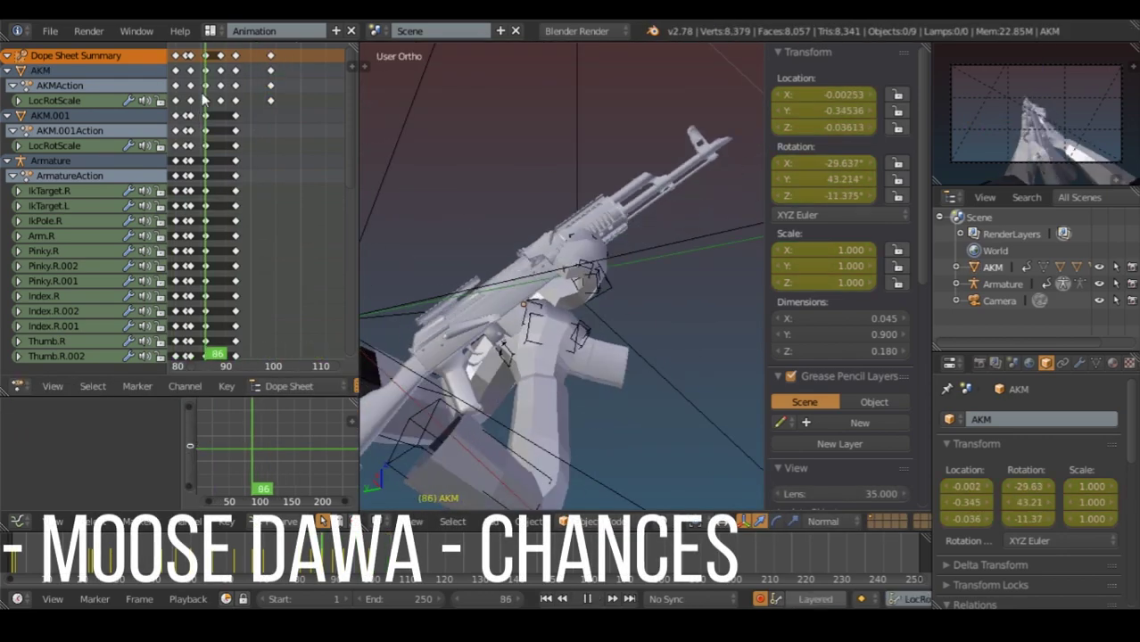
pyautogui.press('i')
pyautogui.press('KP_0')
pyautogui.rightClick(641, 348)
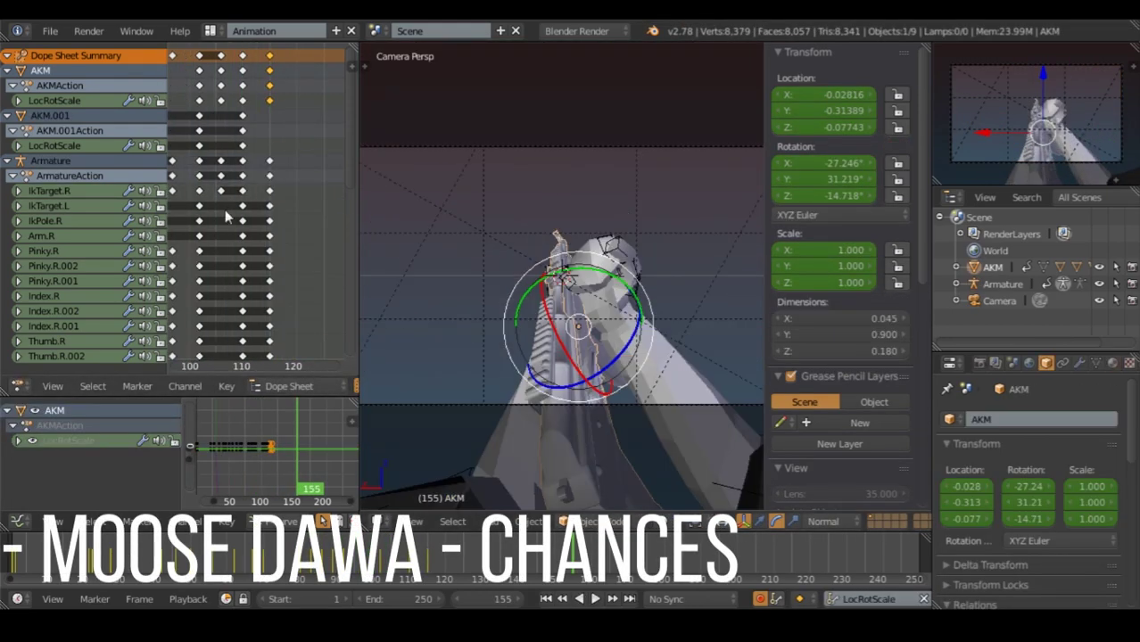
pyautogui.moveTo(307, 189); pyautogui.dragTo(270, 198)
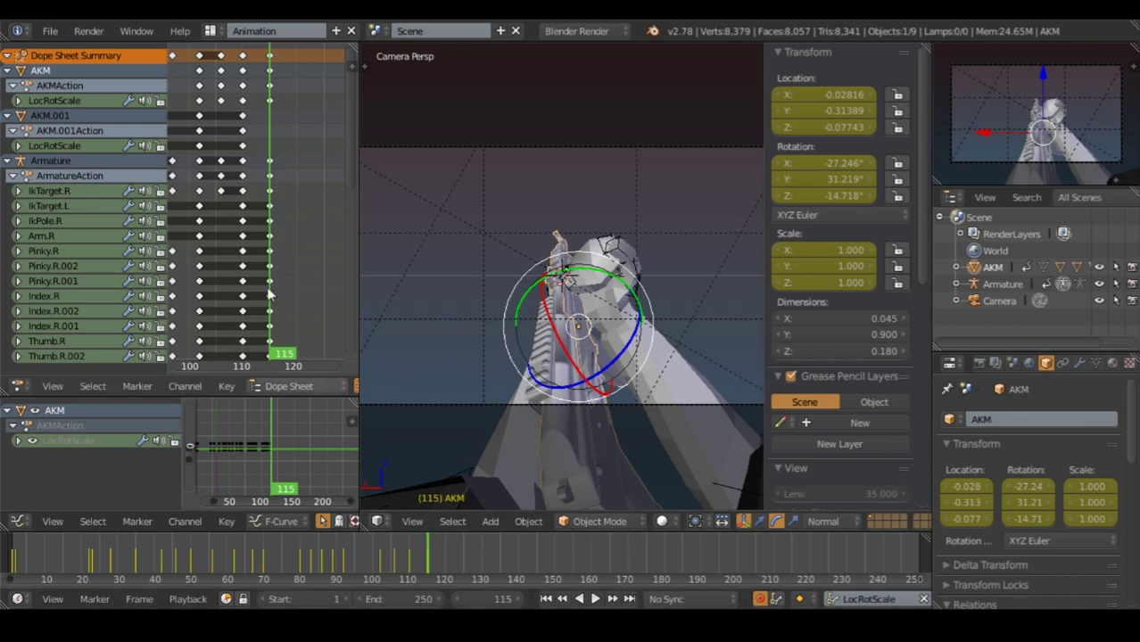
# After a full-screen camera preview, shift the rifle's selected keys 3 frames later.
pyautogui.hotkey('alt', 'a')
pyautogui.hotkey('ctrl', 'Up')
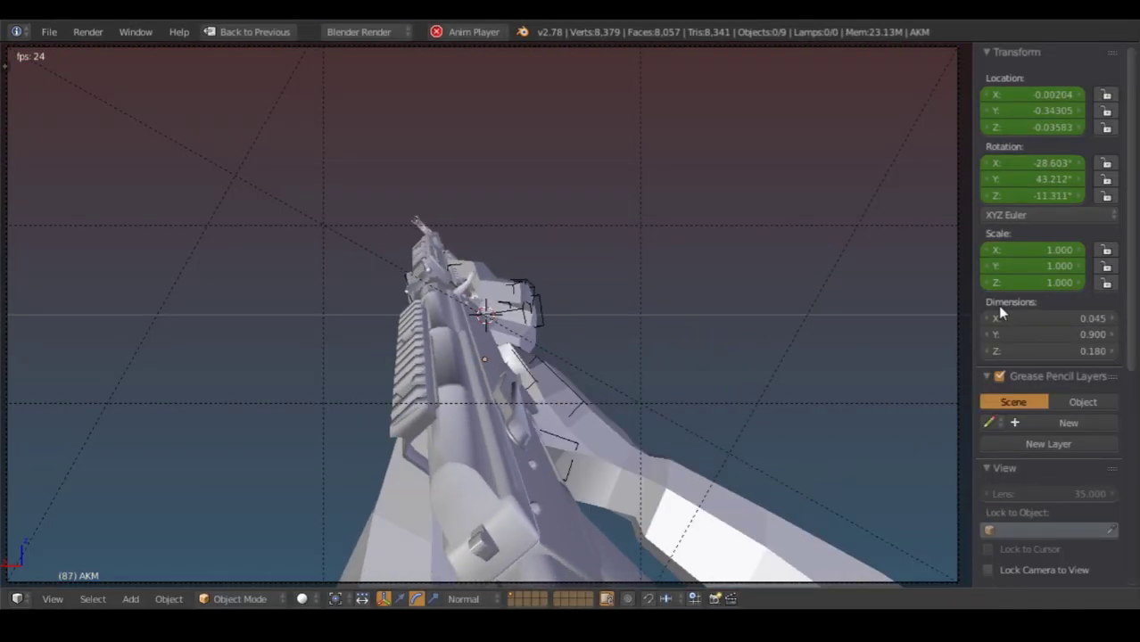
pyautogui.press('KP_0')
pyautogui.hotkey('ctrl', 'Up')
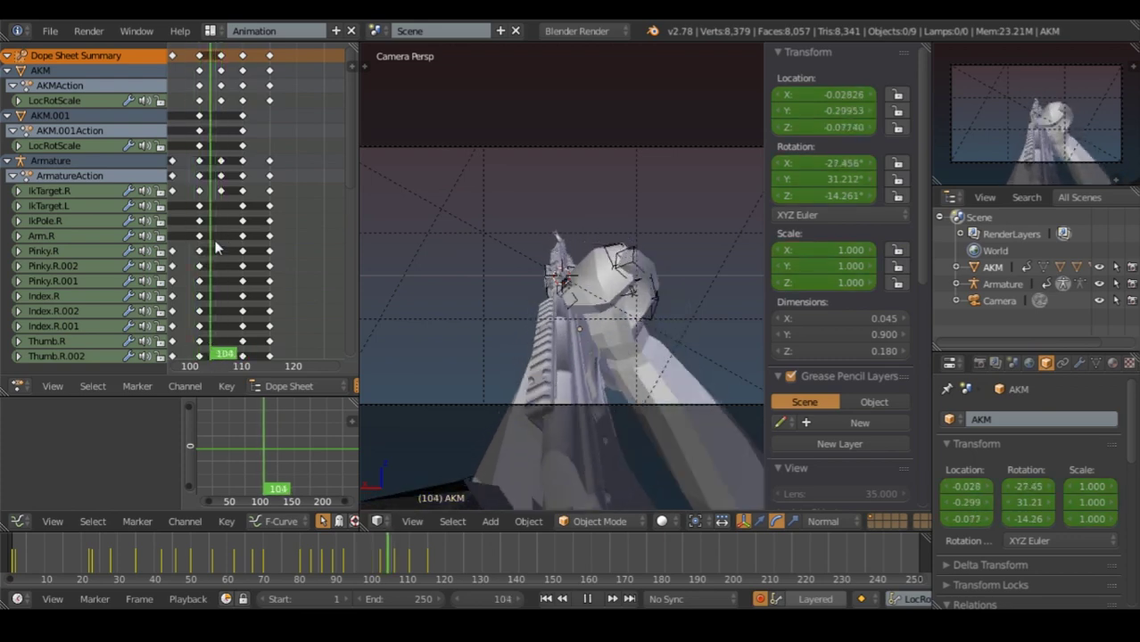
pyautogui.rightClick(587, 414)
pyautogui.hotkey('alt', 'a')
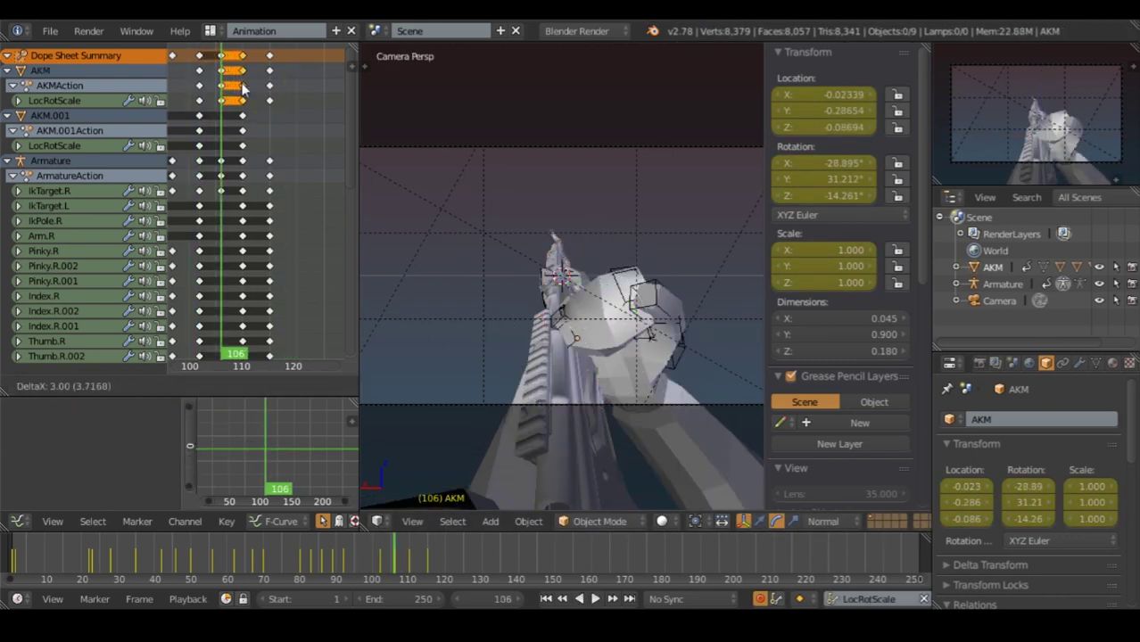
pyautogui.click(244, 86)
pyautogui.moveTo(535, 321); pyautogui.dragTo(534, 330, button='middle')
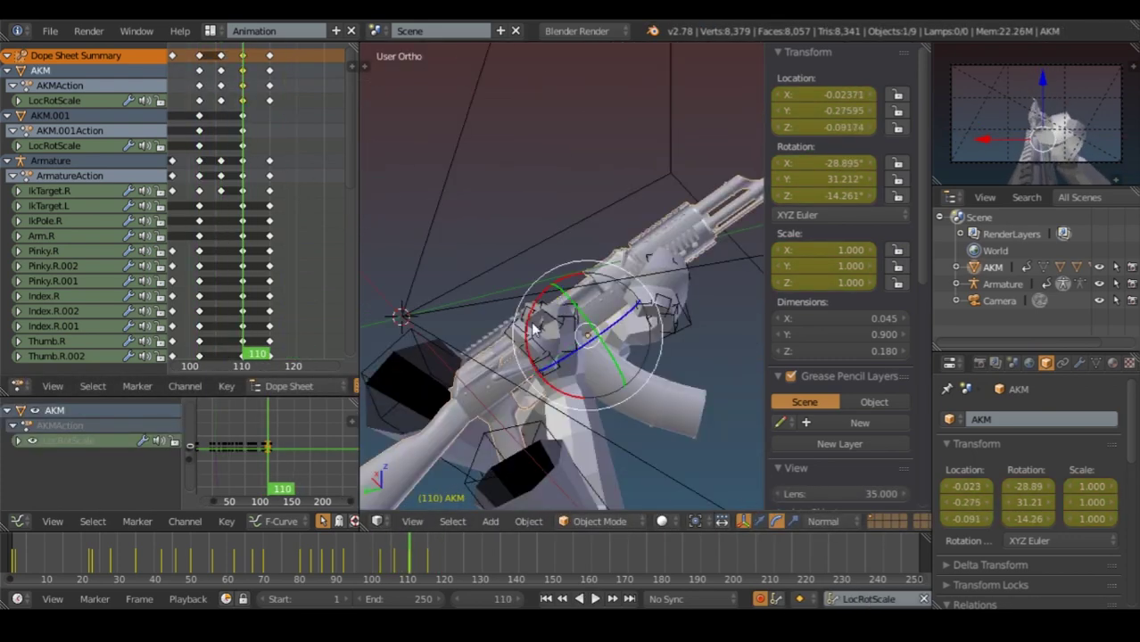
# Re-save AKM.blend over the existing file and scrub back through the AKM animation.
pyautogui.hotkey('alt', 'a')
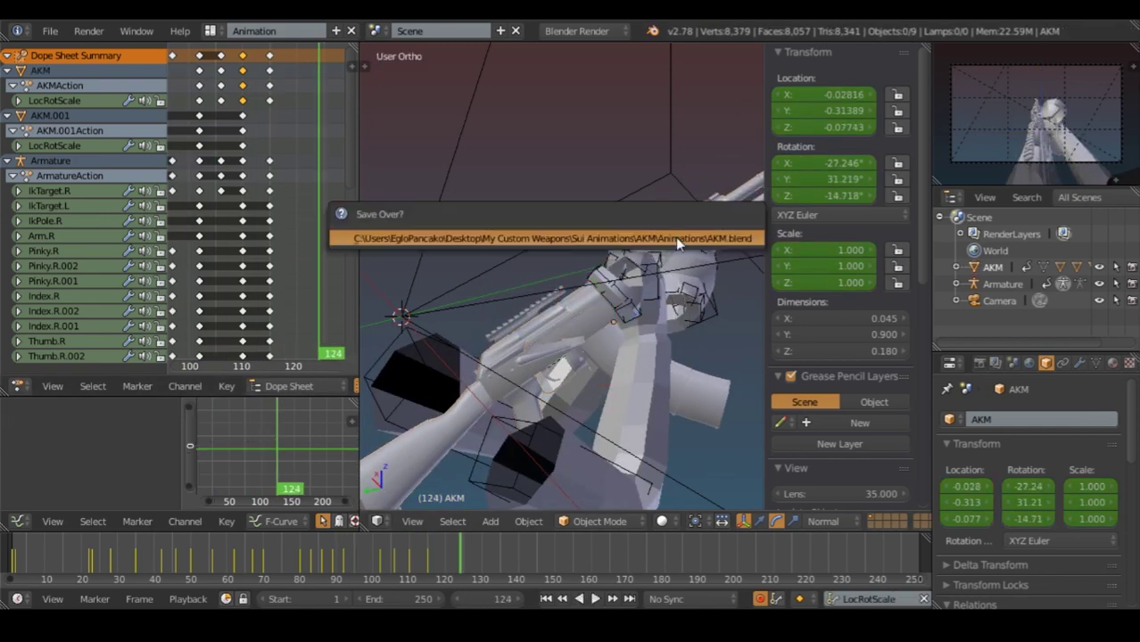
pyautogui.click(675, 237)
pyautogui.moveTo(298, 222); pyautogui.dragTo(256, 197, button='middle')
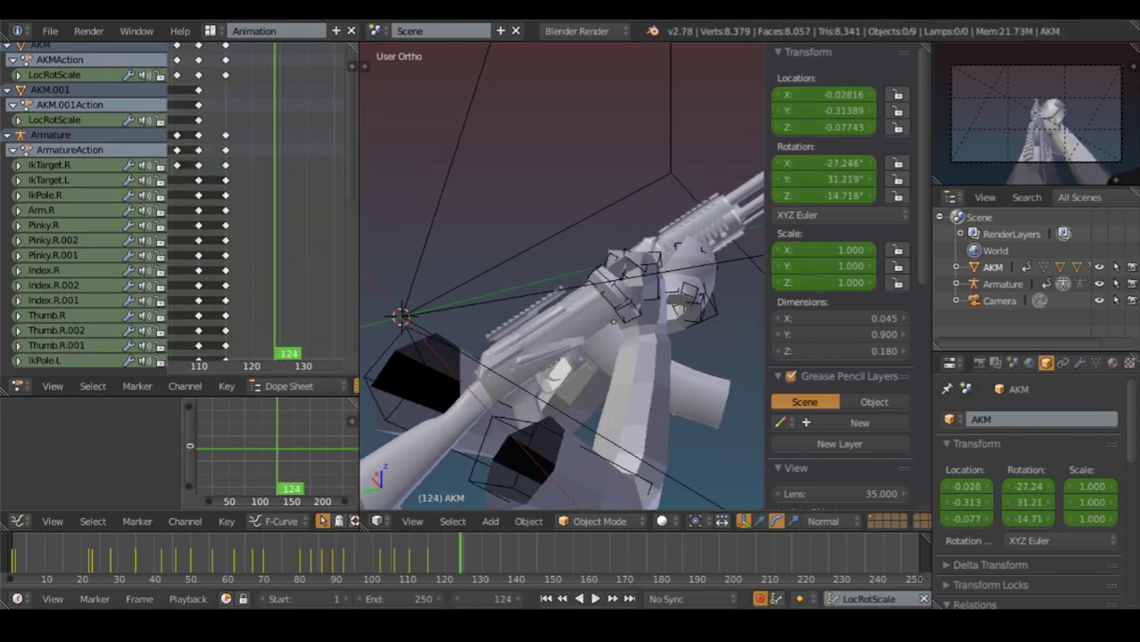
pyautogui.moveTo(276, 446); pyautogui.dragTo(214, 445)
# Re-key the AKM rifle's rotation and position near frame 123 in camera view.
pyautogui.hotkey('alt', 'a')
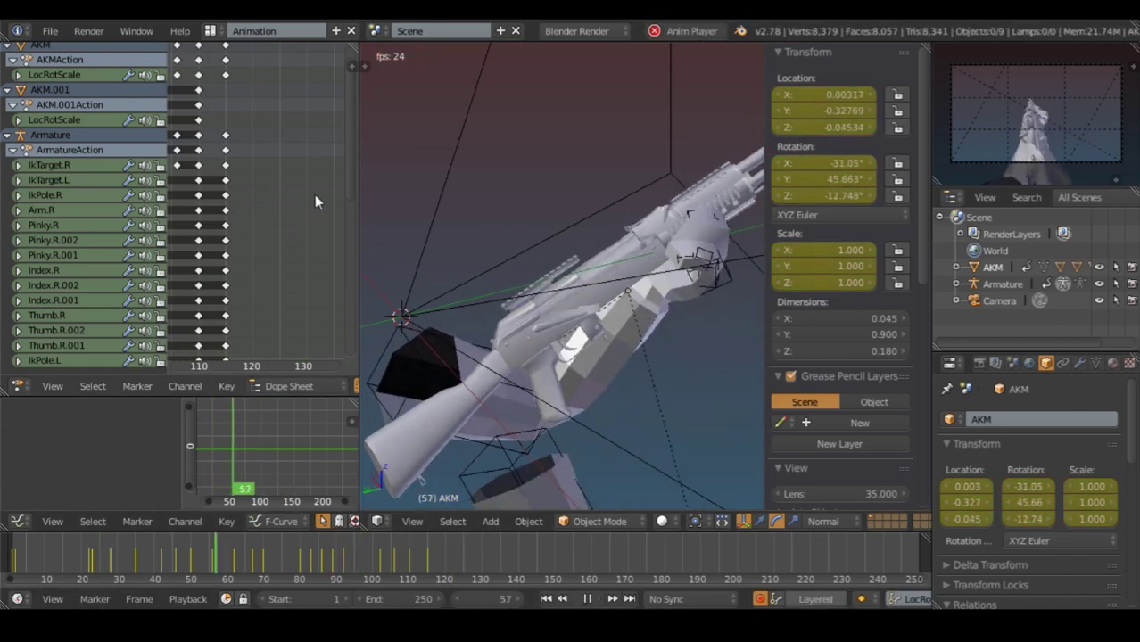
pyautogui.hotkey('alt', 'a')
pyautogui.scroll(1, 320, 172)
pyautogui.rightClick(535, 296)
pyautogui.press('KP_0')
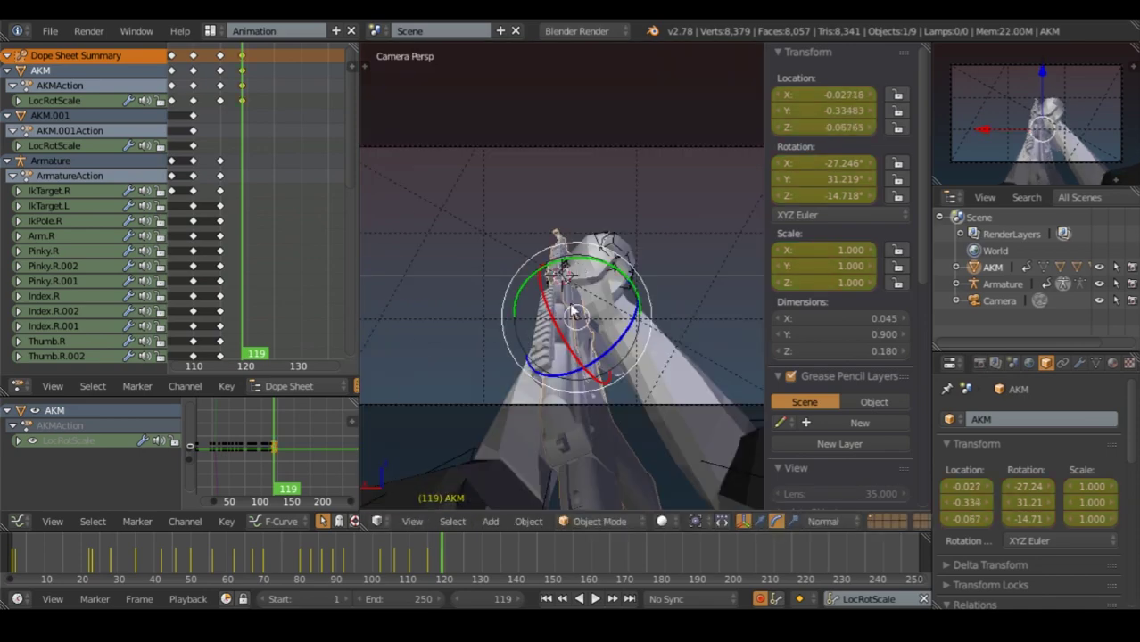
pyautogui.click(617, 382)
pyautogui.press('Right')
pyautogui.press('Right')
pyautogui.press('Right')
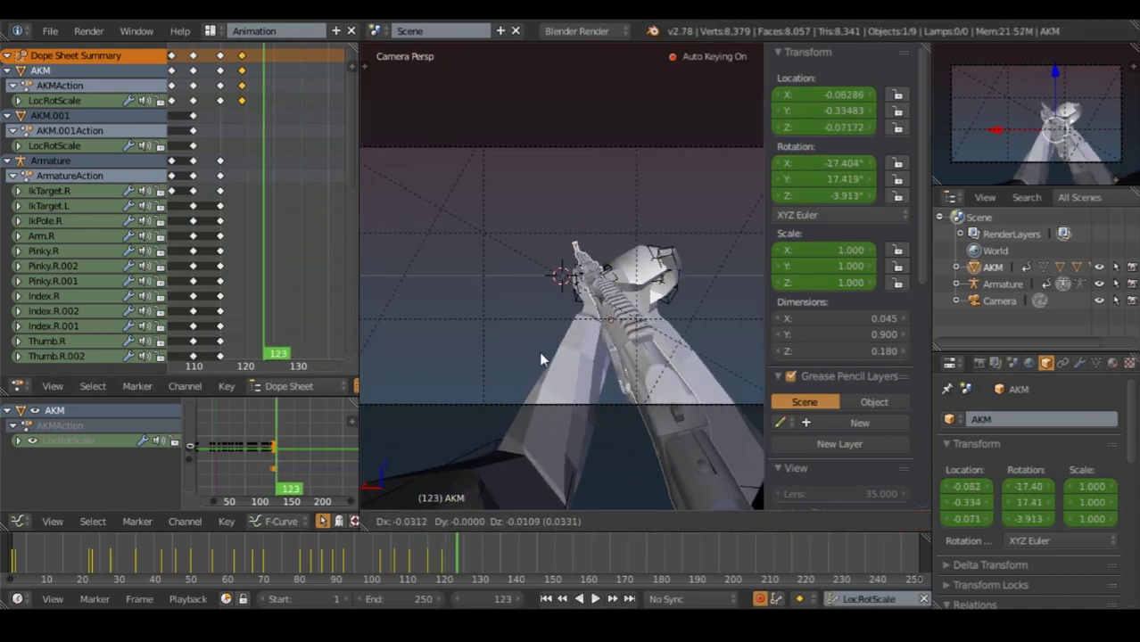
pyautogui.click(540, 355)
pyautogui.press('Escape')
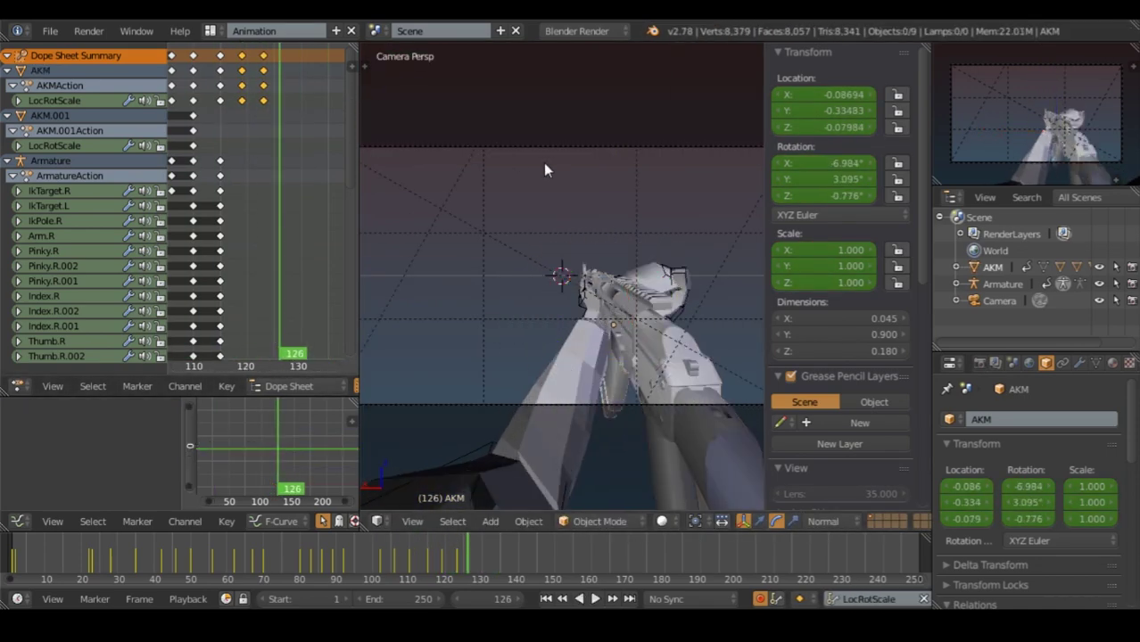
pyautogui.press('Escape')
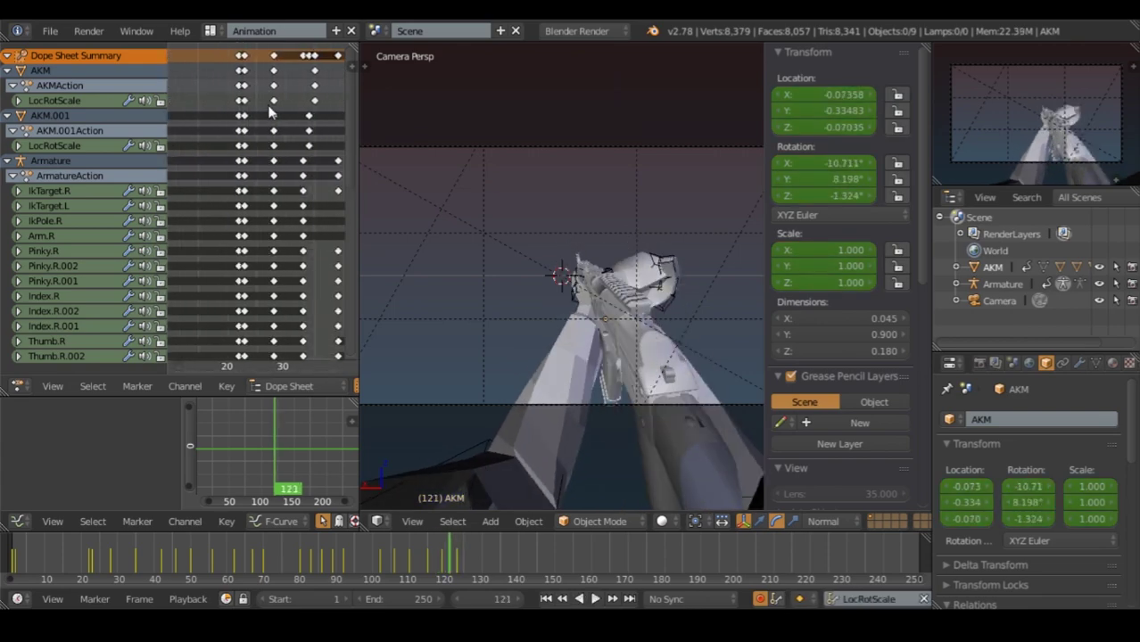
# In Pose Mode, select the Index.R.001 and Pinky.R.001 finger bones and start moving the pinky.
pyautogui.scroll(-1, 204, 161)
pyautogui.click(57, 359)
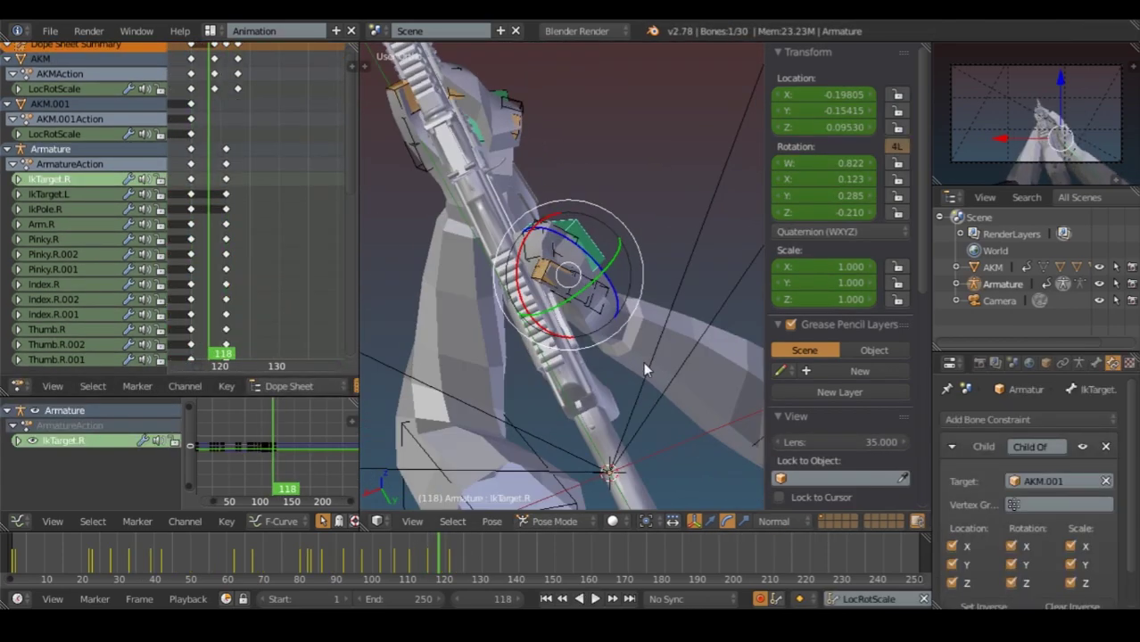
pyautogui.moveTo(643, 361)
pyautogui.mouseDown(button='middle')
pyautogui.moveTo(503, 285)
pyautogui.moveTo(535, 321)
pyautogui.mouseUp(button='middle')
pyautogui.press('z')
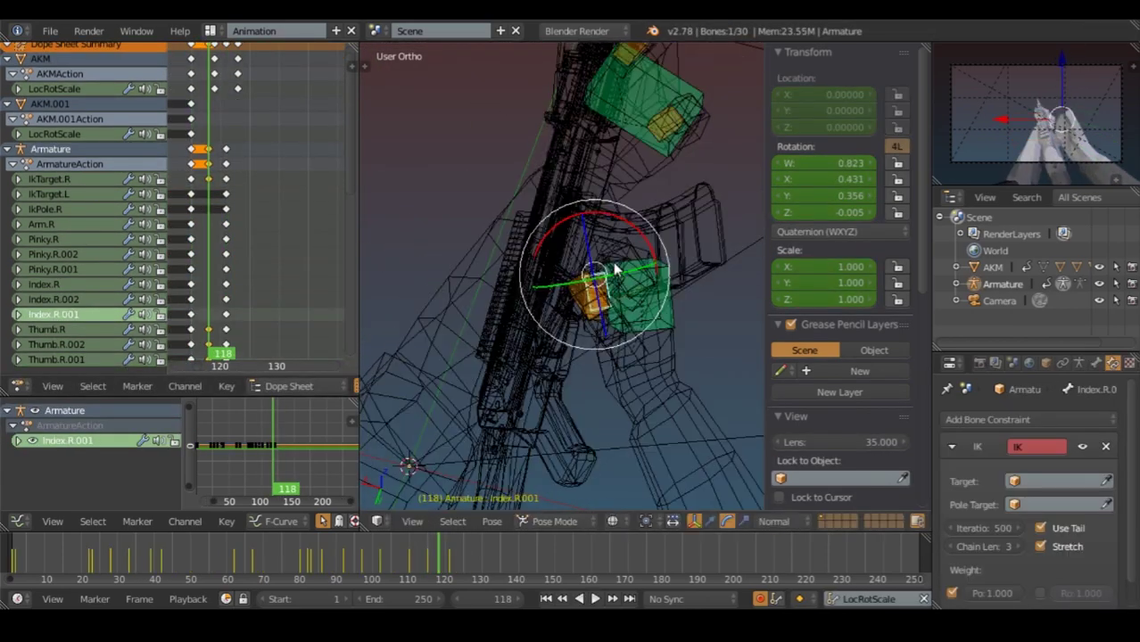
pyautogui.rightClick(582, 360)
pyautogui.moveTo(581, 360)
pyautogui.mouseDown(button='middle')
pyautogui.moveTo(382, 288)
pyautogui.moveTo(564, 308)
pyautogui.moveTo(605, 381)
pyautogui.mouseUp(button='middle')
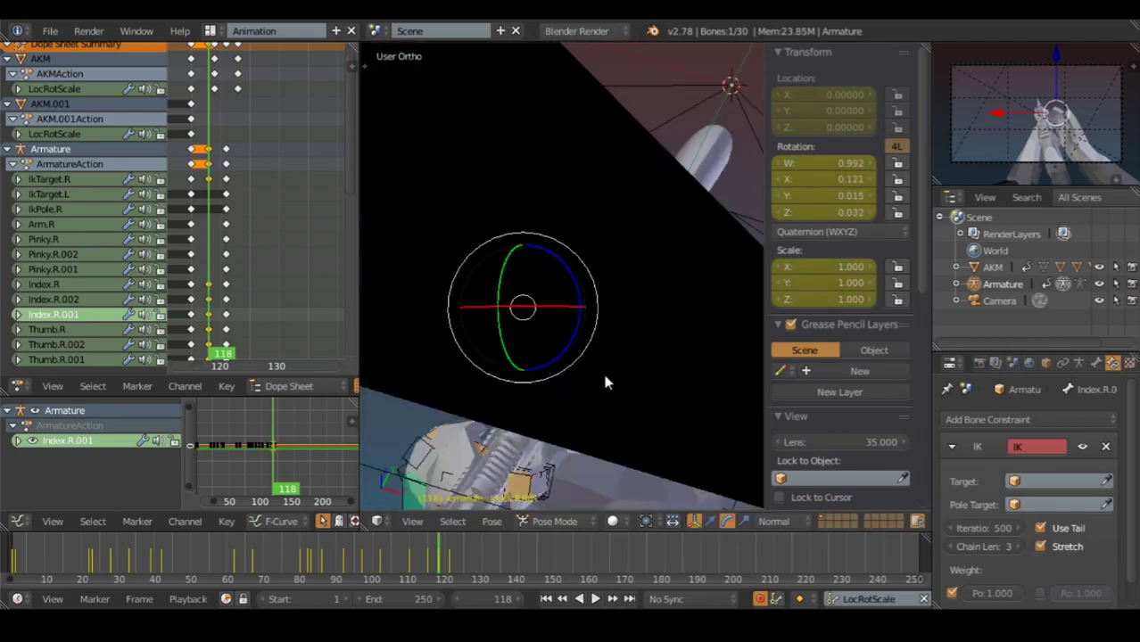
pyautogui.rightClick(644, 364)
pyautogui.press('g')
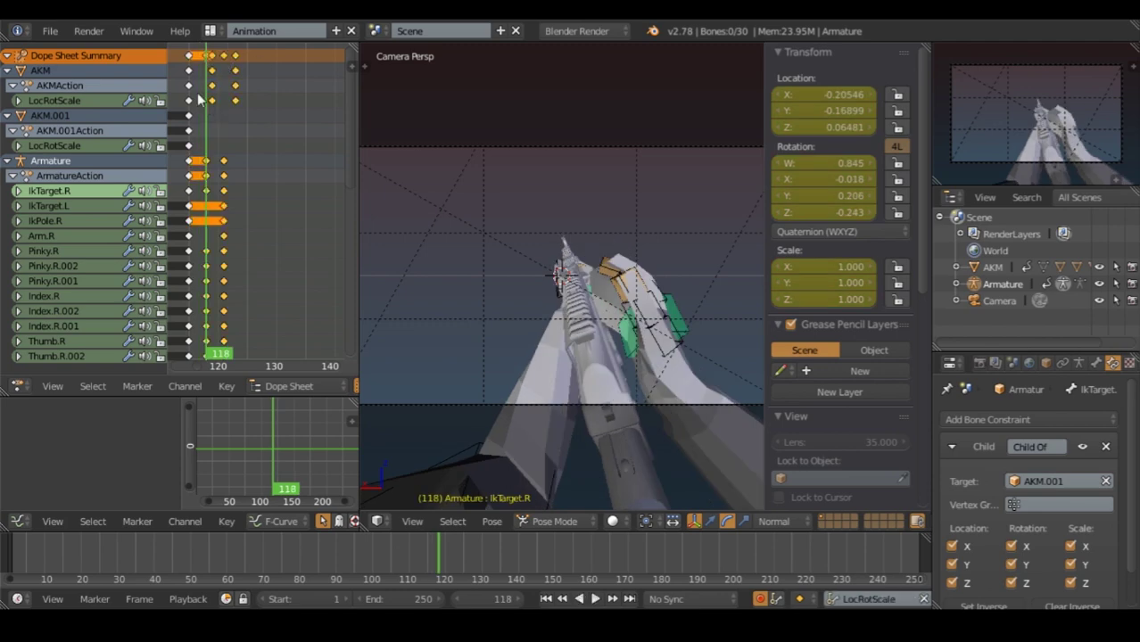
# Move the keyframes after frame 127 so they sit closer together.
pyautogui.click(261, 176)
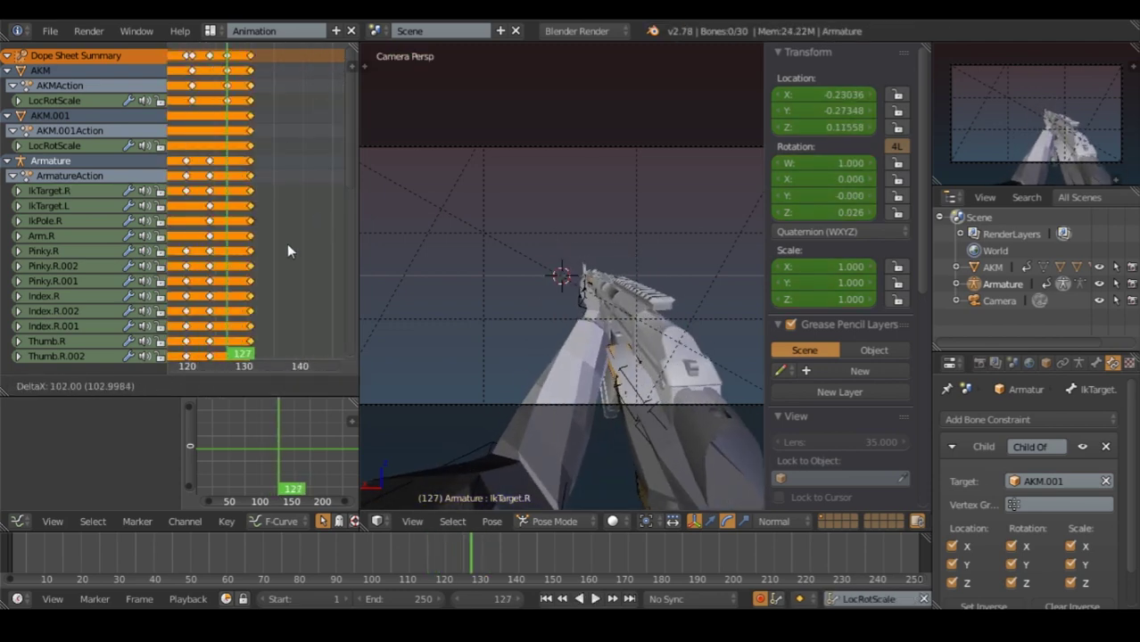
pyautogui.click(219, 234)
pyautogui.hotkey('alt', 'a')
pyautogui.click(266, 209)
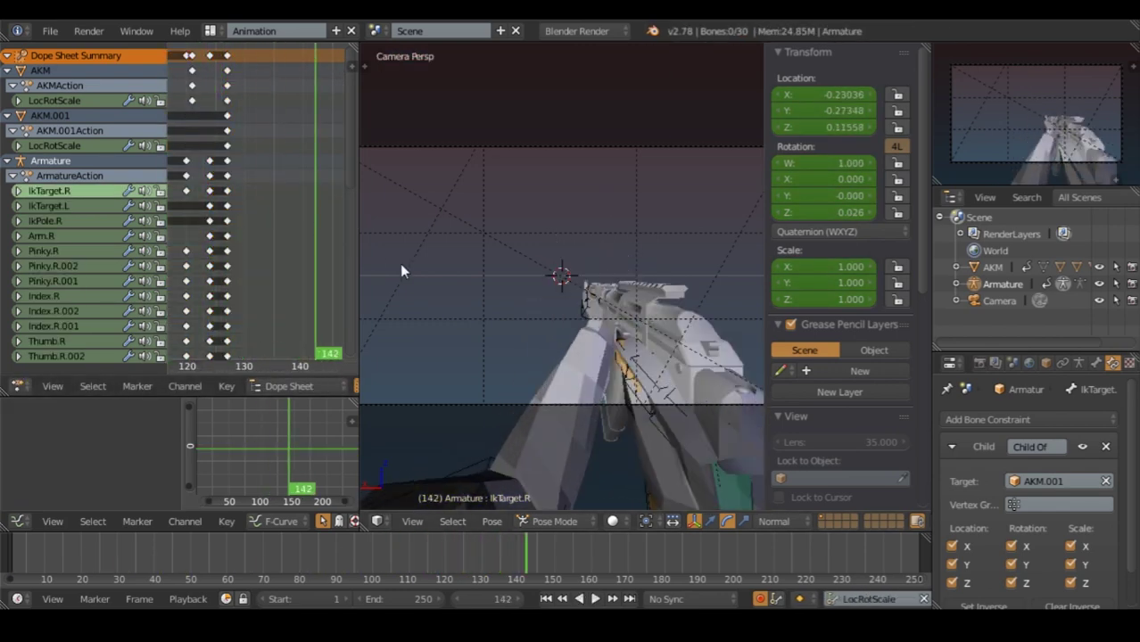
pyautogui.press('a')
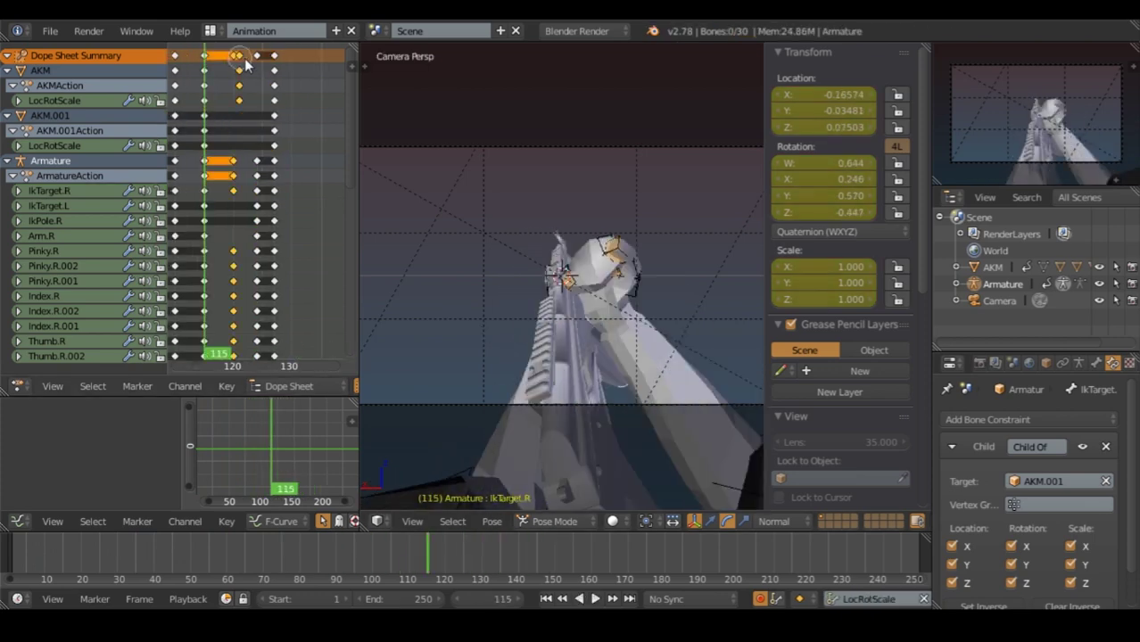
pyautogui.hotkey('alt', 'a')
pyautogui.press('a')
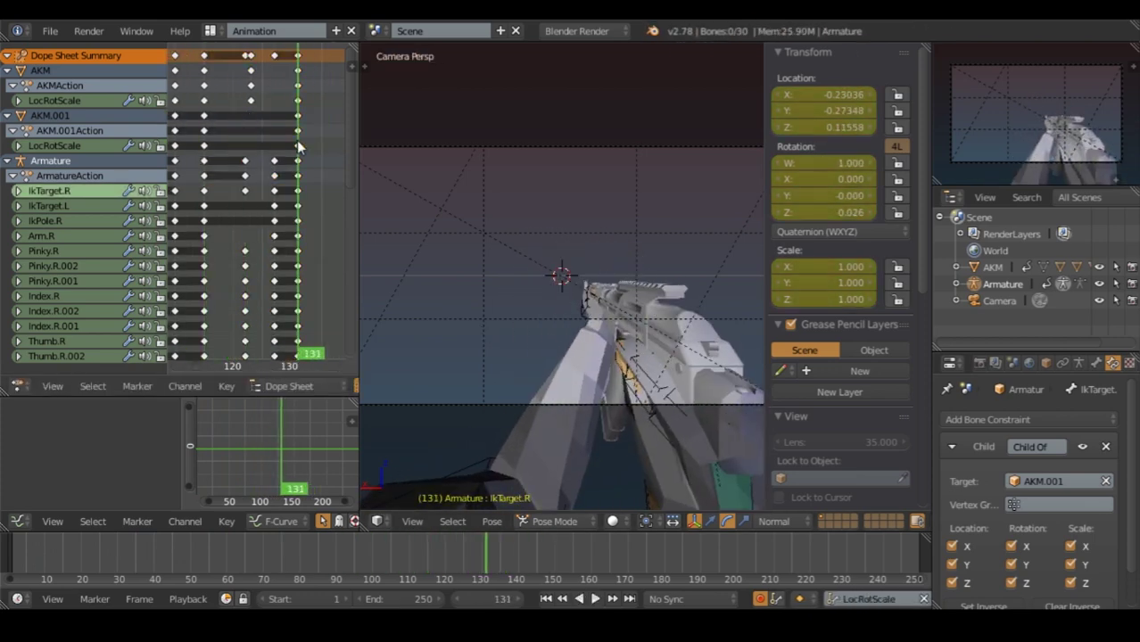
# Play the retimed reload from frame 1, toggling the maximised 3D view.
pyautogui.hotkey('ctrl', 'Up')
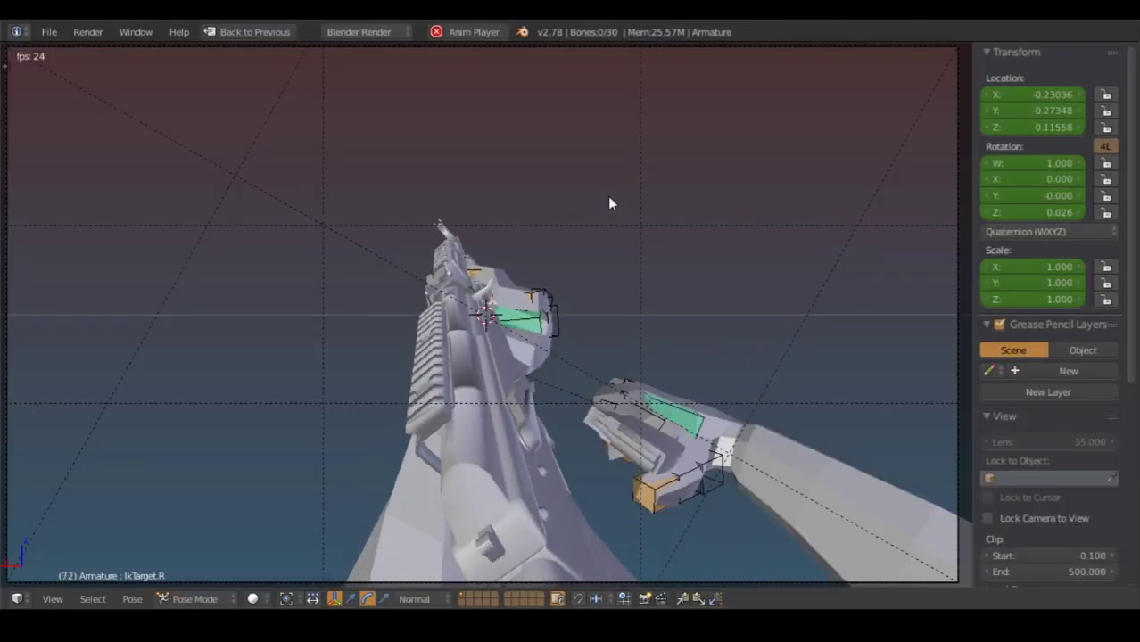
pyautogui.hotkey('ctrl', 'Up')
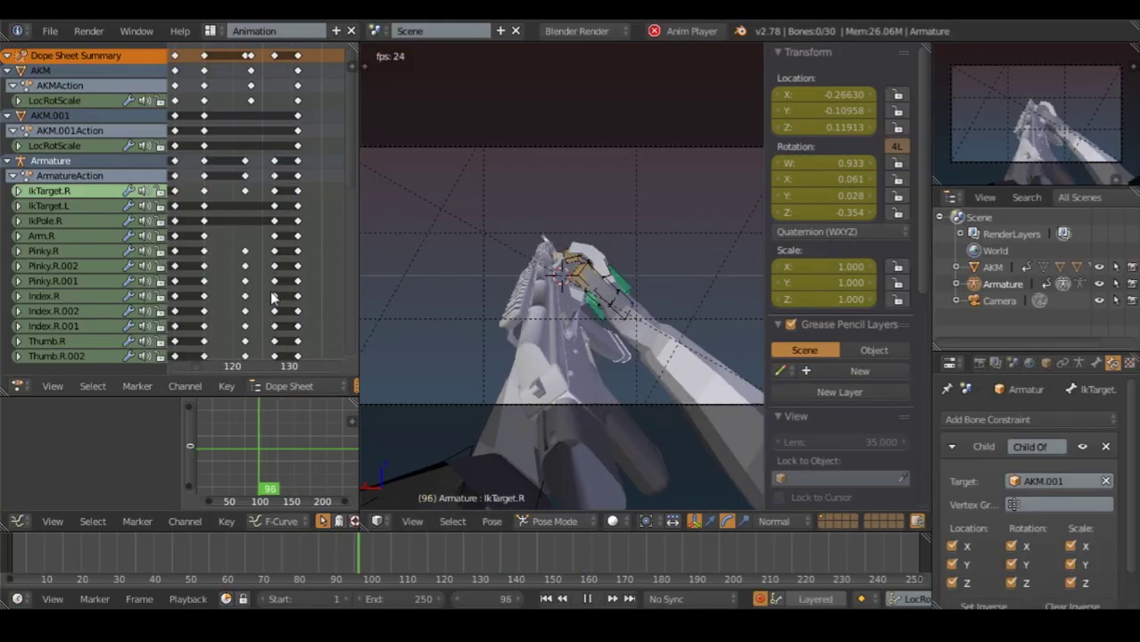
pyautogui.press('Escape')
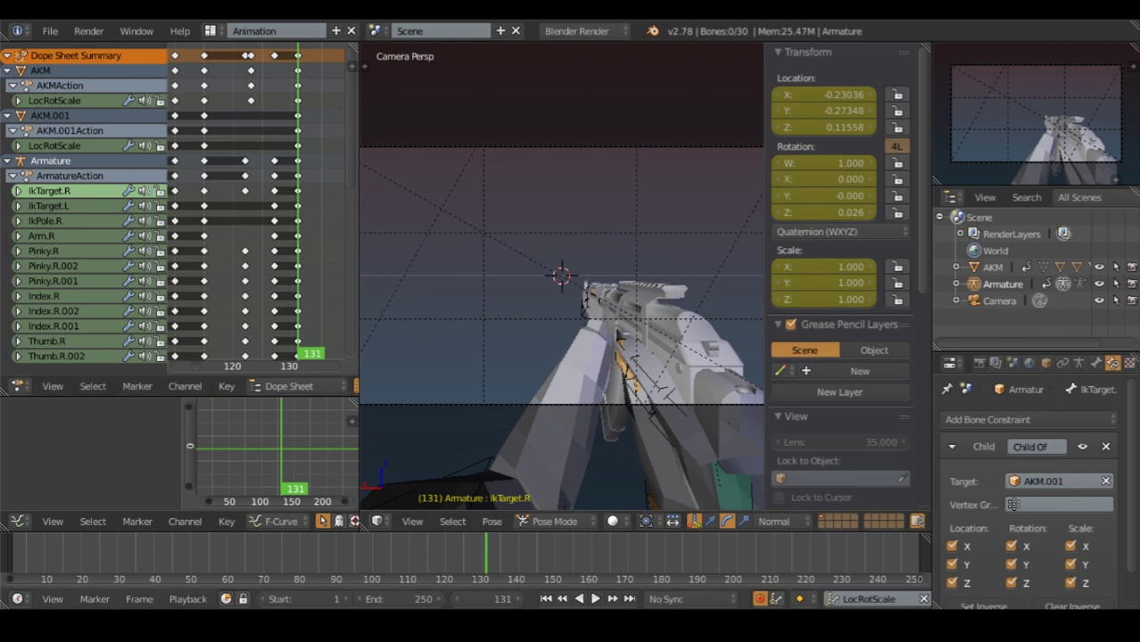
pyautogui.hotkey('shift', 'alt', 'a')
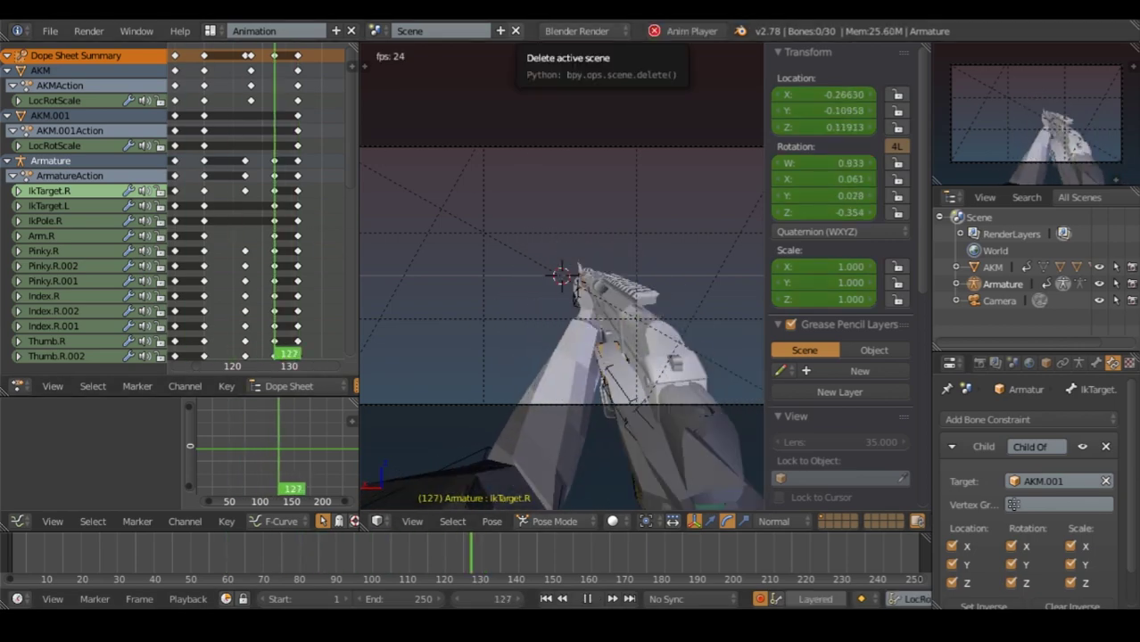
pyautogui.press('Escape')
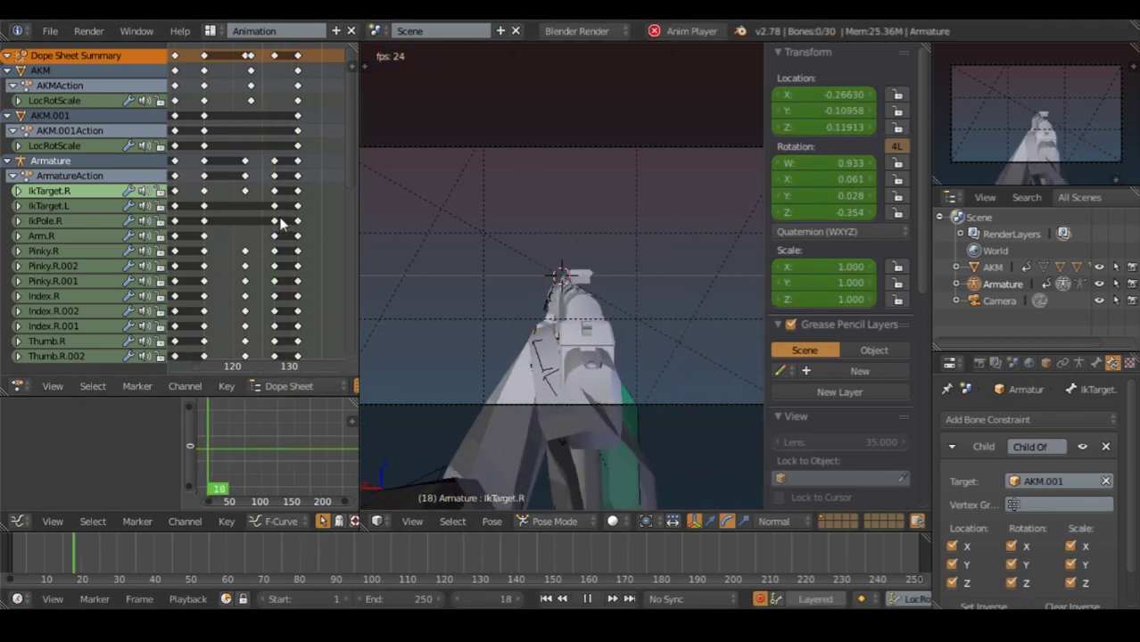
pyautogui.scroll(-5, 302, 300)
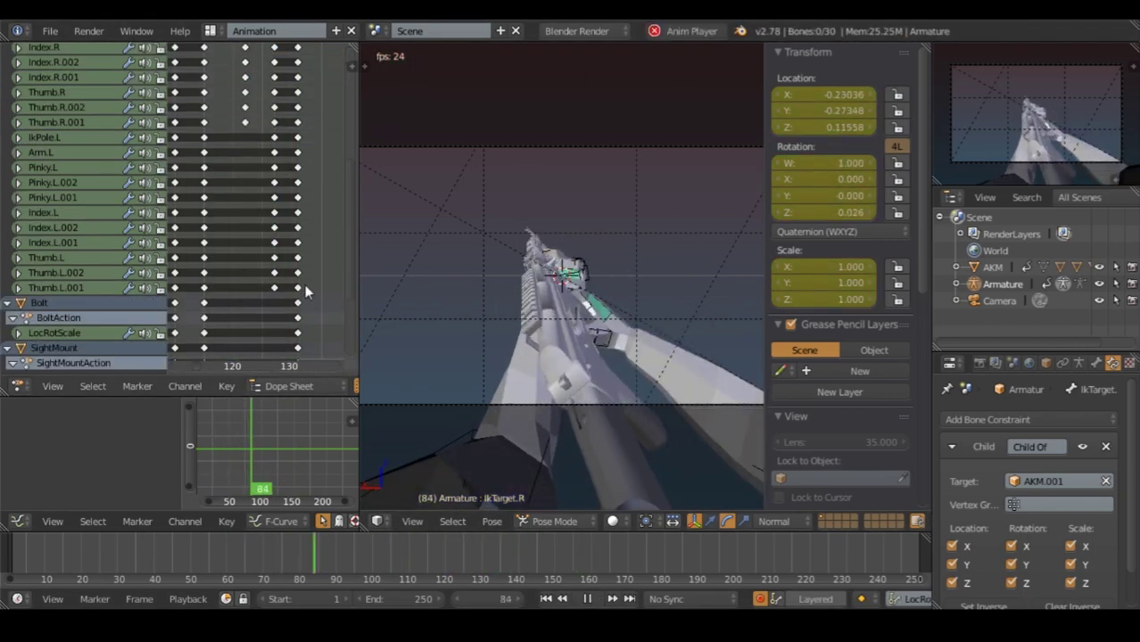
pyautogui.press('Escape')
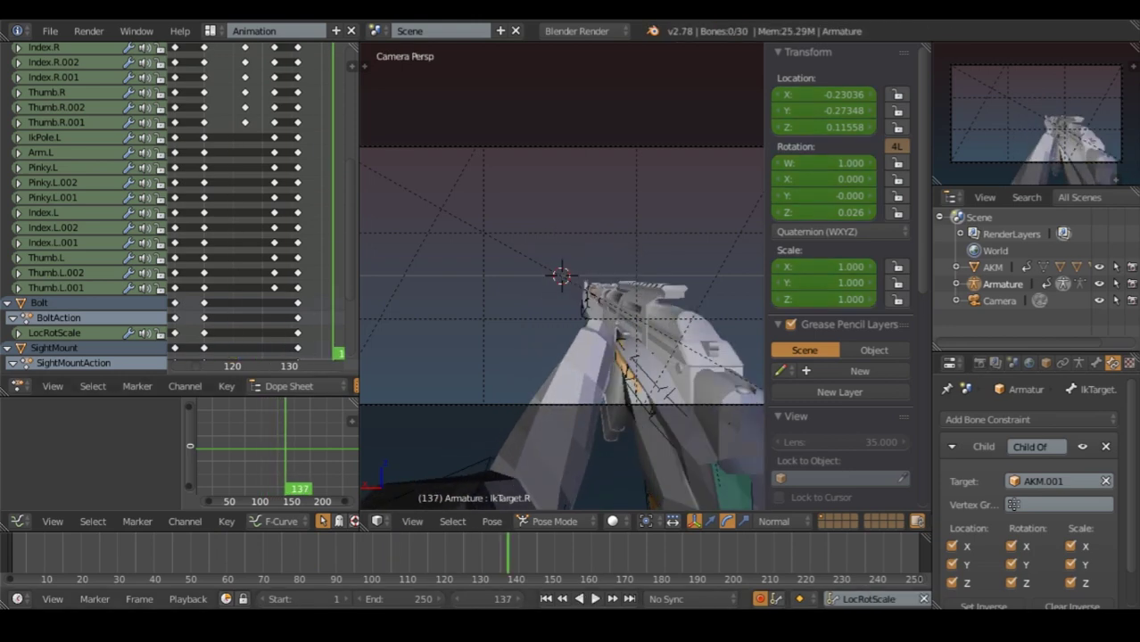
pyautogui.hotkey('alt', 'a')
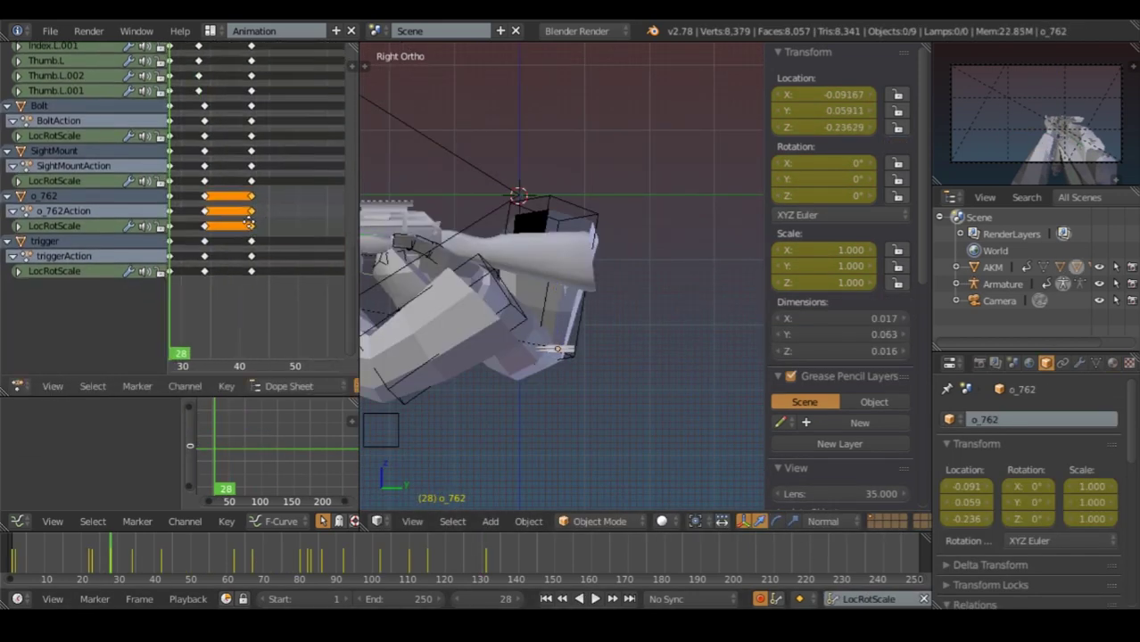
# Play the animation in the maximised camera view, then stop playback at frame 204.
pyautogui.hotkey('alt', 'a')
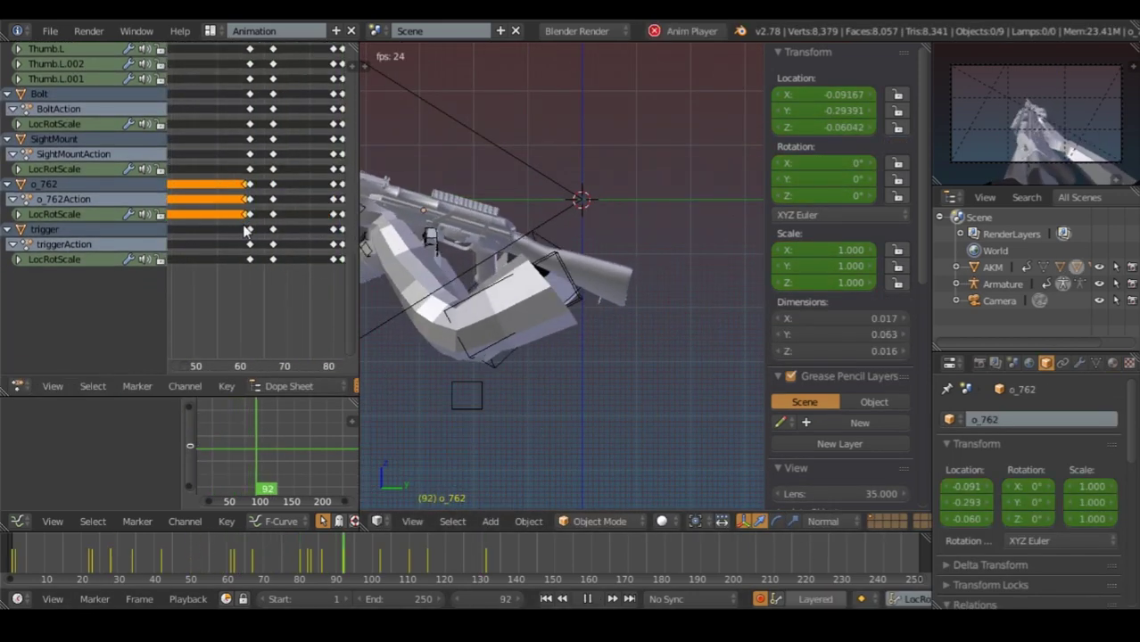
pyautogui.moveTo(419, 241); pyautogui.dragTo(453, 226, button='middle')
pyautogui.hotkey('ctrl', 'Up')
pyautogui.press('KP_0')
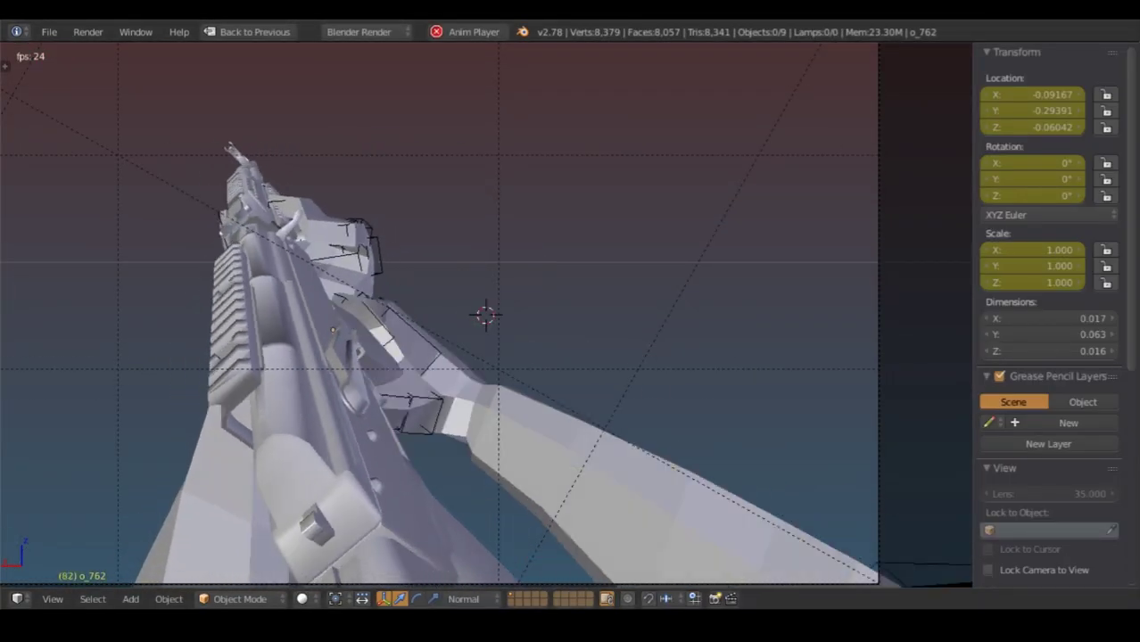
pyautogui.press('Escape')
pyautogui.hotkey('ctrl', 'Up')
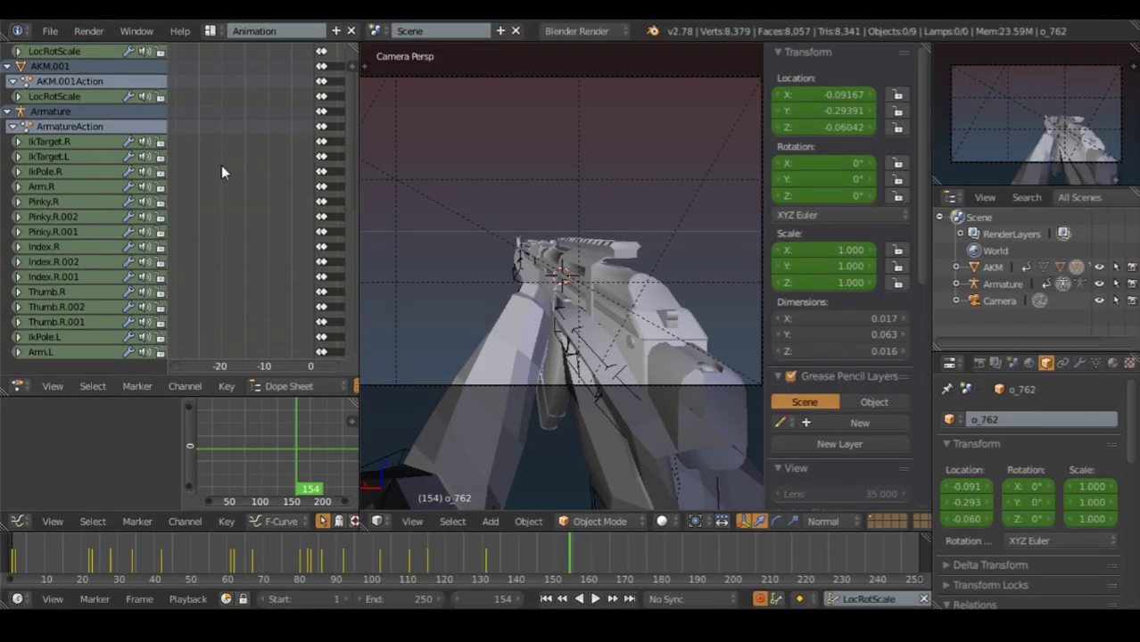
pyautogui.keyDown('ctrl'); pyautogui.scroll(-10, 316, 58); pyautogui.keyUp('ctrl')
pyautogui.hotkey('alt', 'a')
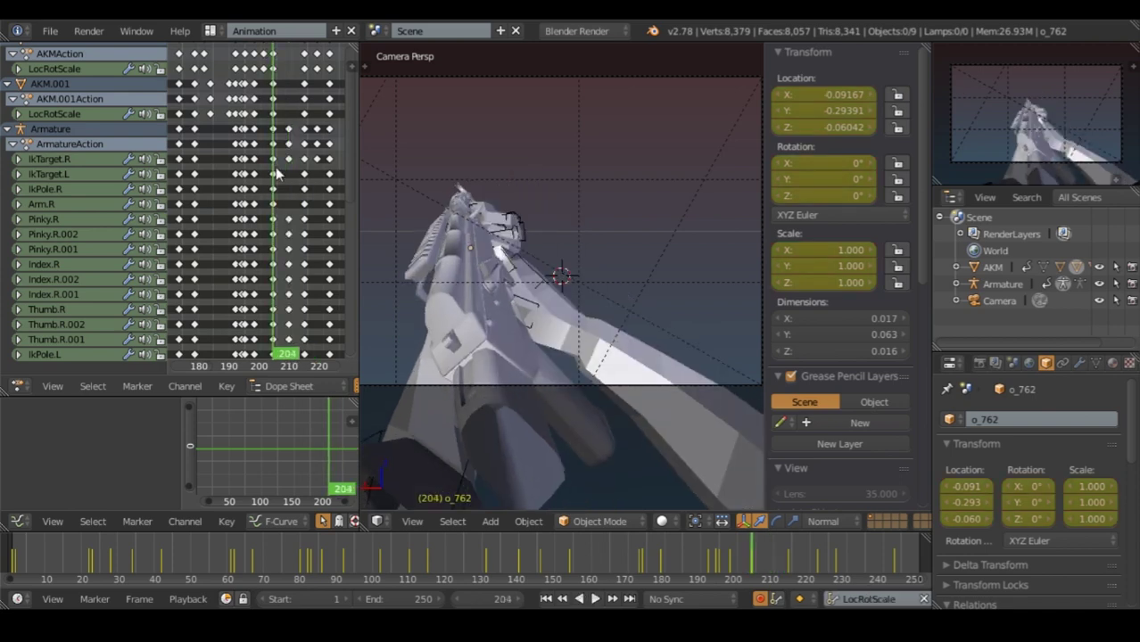
pyautogui.hotkey('alt', 'a')
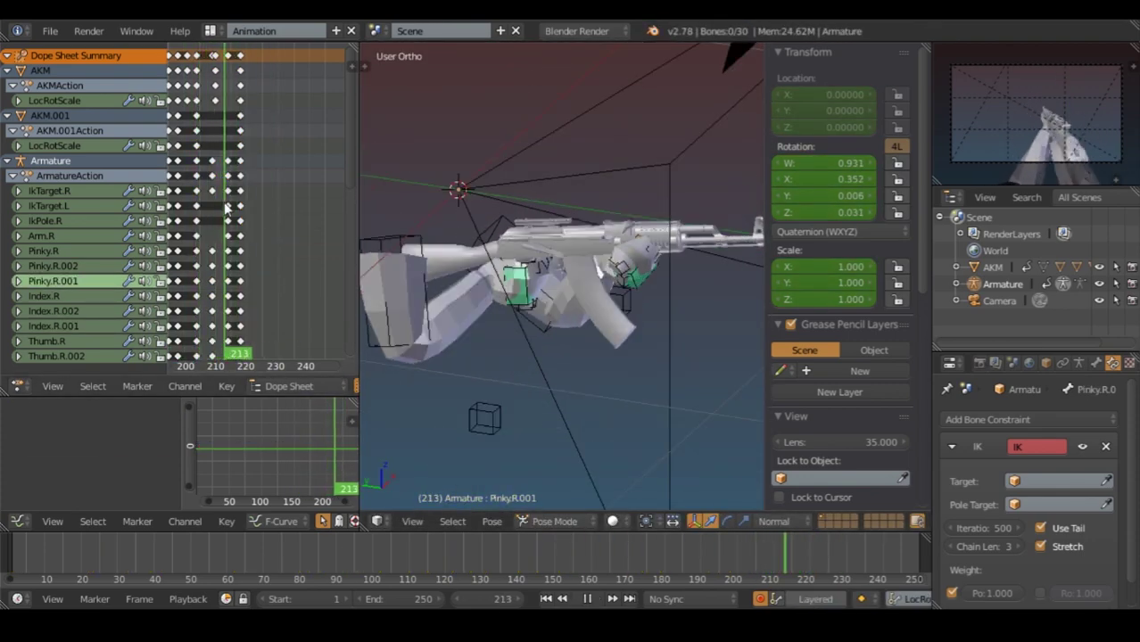
# Select the o_762 bullet keyframes and play the animation to review it.
pyautogui.hotkey('alt', 'a')
pyautogui.scroll(-5, 258, 205)
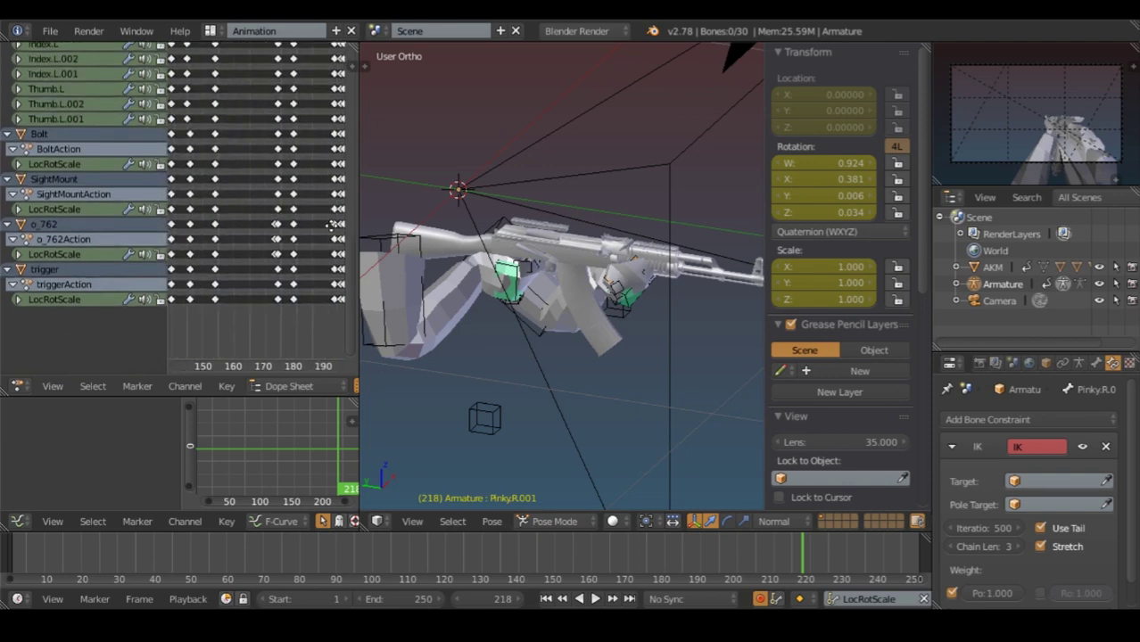
pyautogui.click(283, 197)
pyautogui.scroll(-2, 229, 230)
pyautogui.click(239, 230)
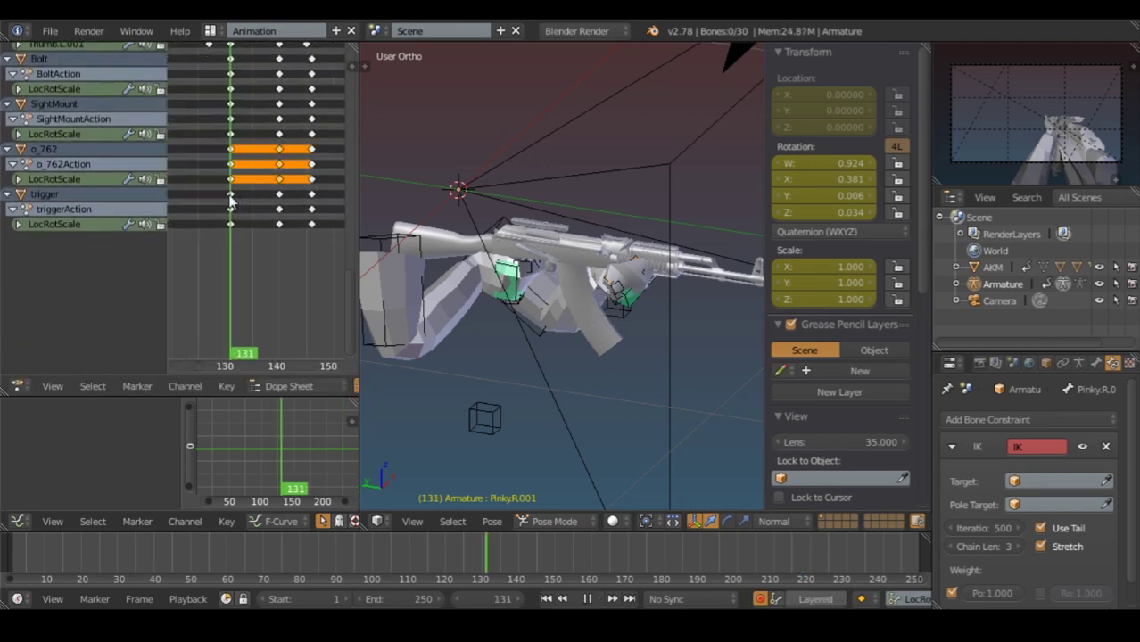
pyautogui.scroll(5, 624, 281)
pyautogui.hotkey('alt', 'a')
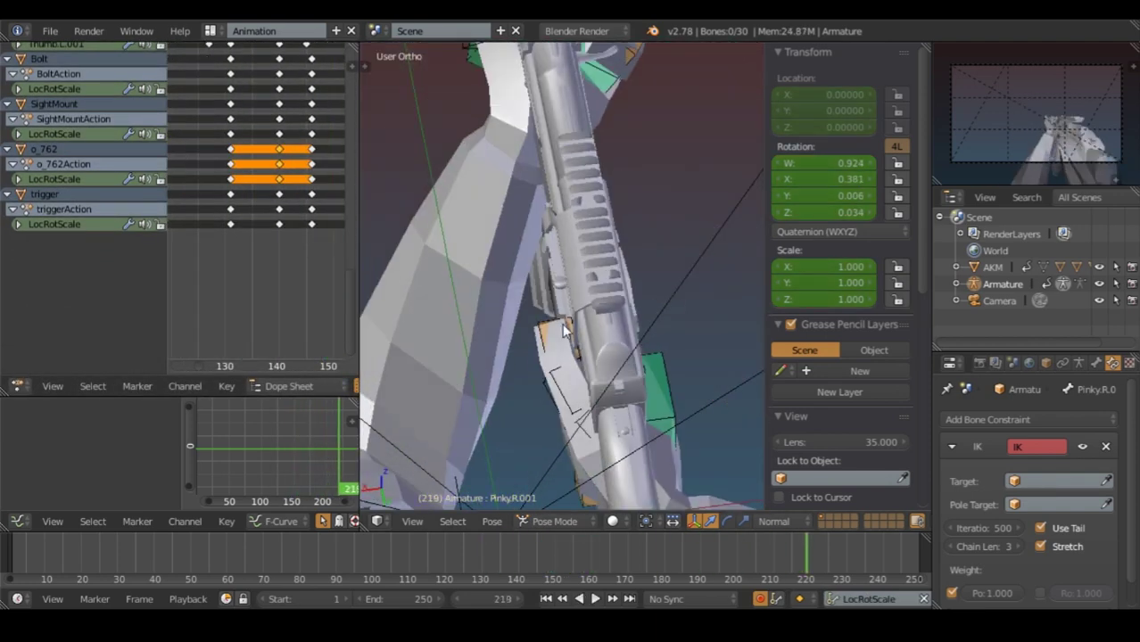
pyautogui.scroll(-4, 227, 203)
pyautogui.scroll(-5, 584, 197)
pyautogui.scroll(10, 202, 207)
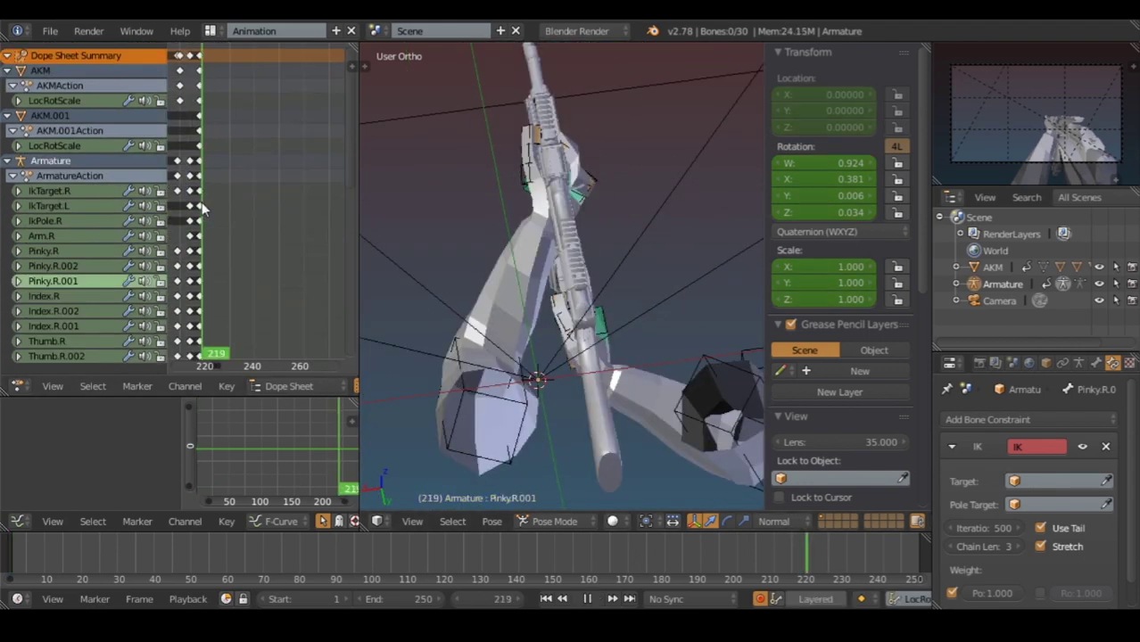
# Select the AKM rifle and watch its motion through the camera view.
pyautogui.click(245, 239)
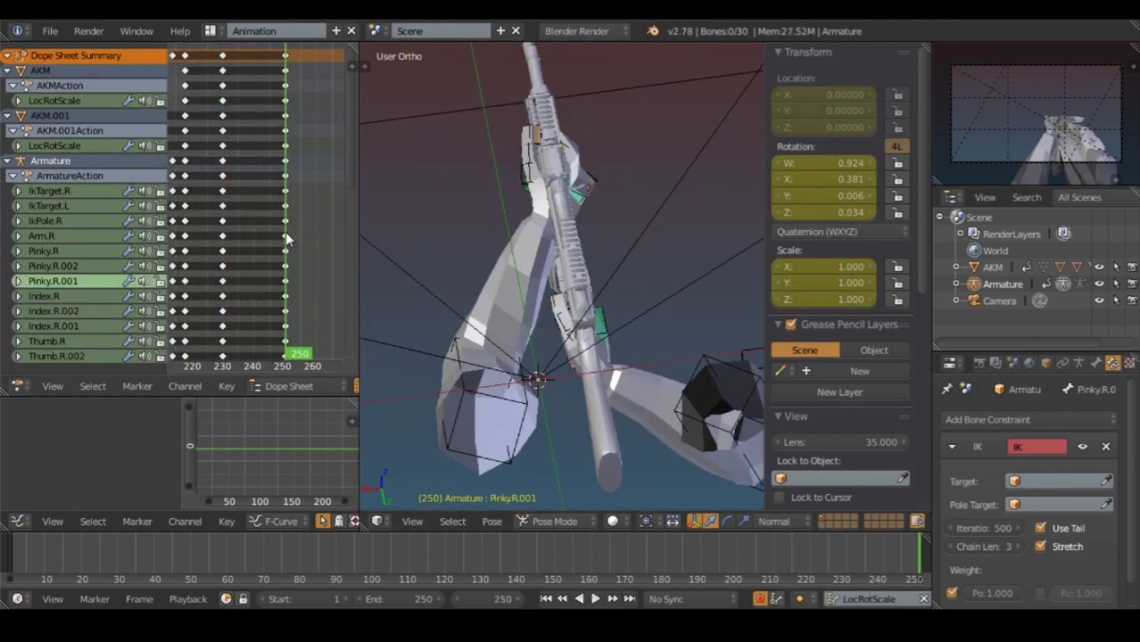
pyautogui.press('KP_0')
pyautogui.press('KP_7')
pyautogui.press('KP_0')
pyautogui.hotkey('alt', 'a')
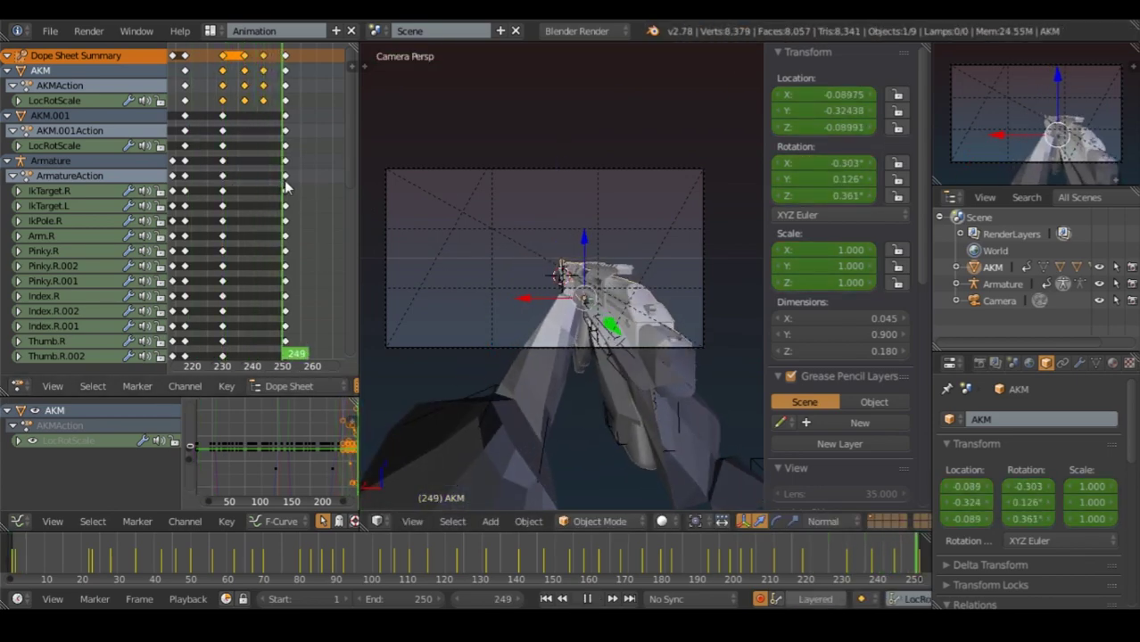
# Set the animation end frame to 300 and save over AKM.blend.
pyautogui.hotkey('ctrl', 's')
pyautogui.write('3')
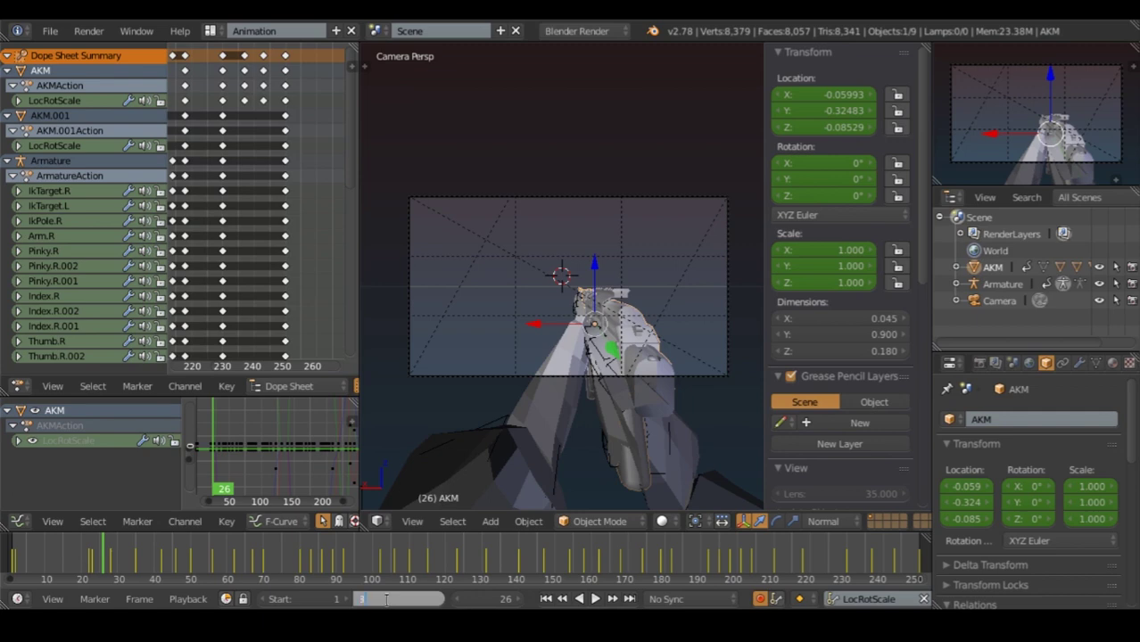
pyautogui.write('00')
pyautogui.press('Return')
pyautogui.moveTo(535, 294); pyautogui.dragTo(587, 316, button='middle')
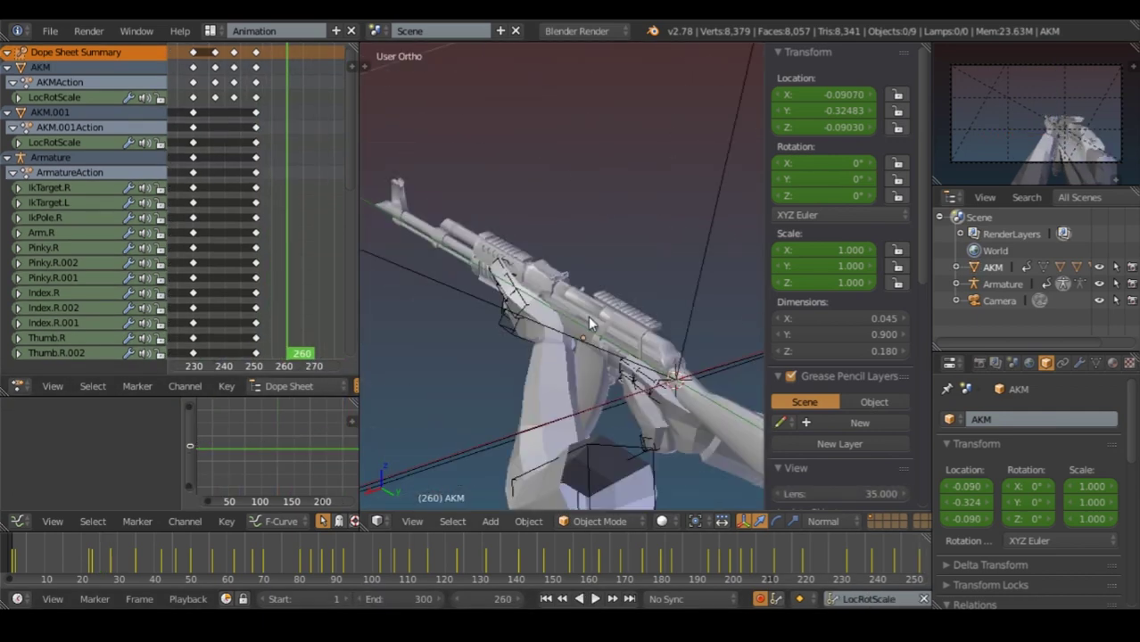
pyautogui.hotkey('ctrl', 's')
pyautogui.click(287, 195)
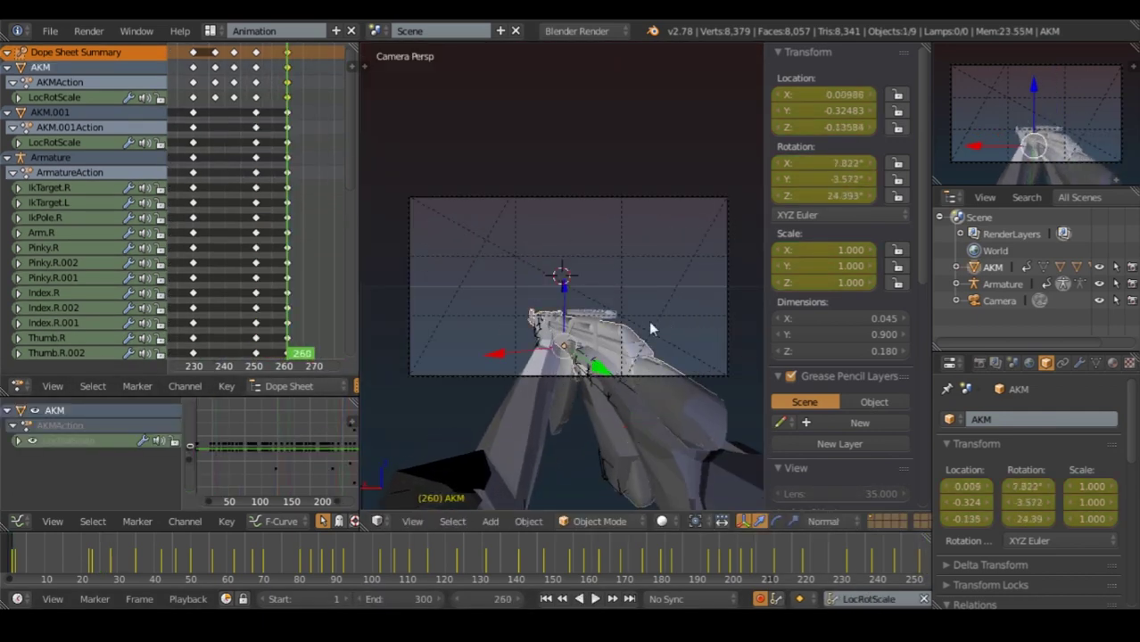
# Play from frame 260, key a new AKM rotation, and check frame 281 from side and camera views.
pyautogui.hotkey('alt', 'a')
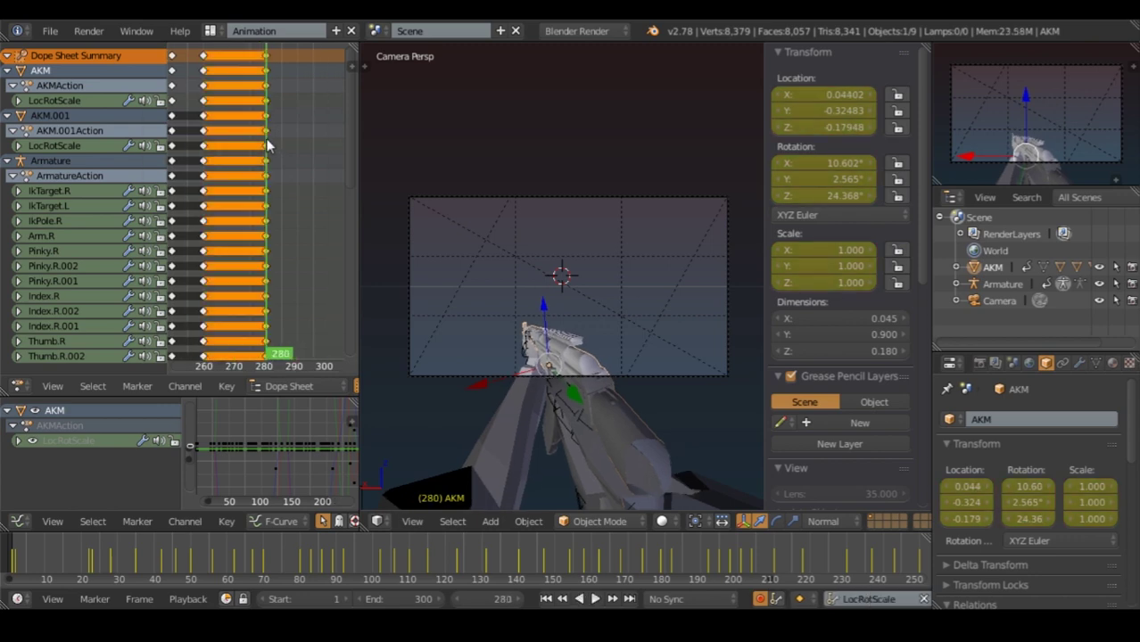
pyautogui.click(627, 484)
pyautogui.click(267, 318)
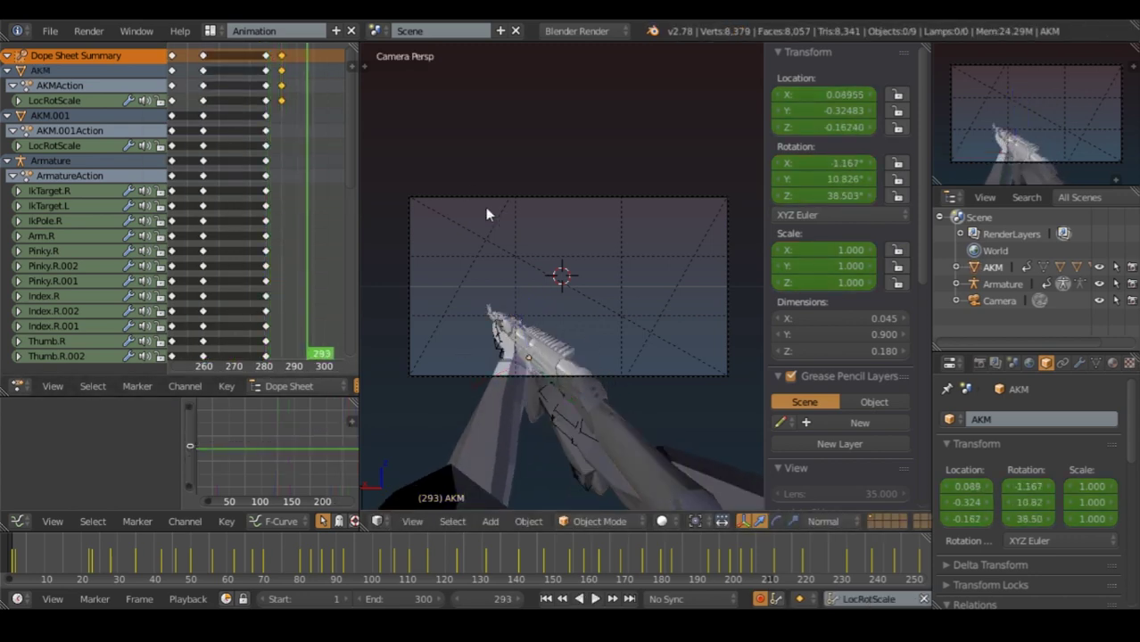
pyautogui.press('KP_3')
pyautogui.press('KP_0')
pyautogui.keyDown('alt'); pyautogui.scroll(-6, 178, 292); pyautogui.keyUp('alt')
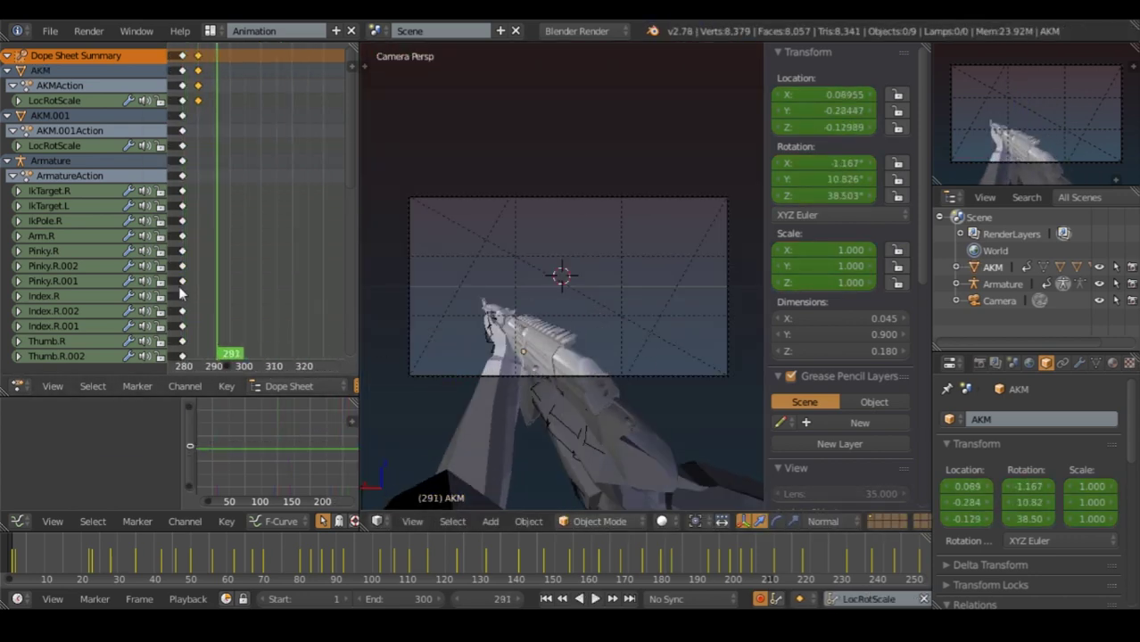
pyautogui.keyDown('alt'); pyautogui.scroll(1, 215, 299); pyautogui.keyUp('alt')
# Key the rifle's new pose at frame 290, nudge those keys slightly later, and save.
pyautogui.press('i')
pyautogui.press('r')
pyautogui.click(578, 423)
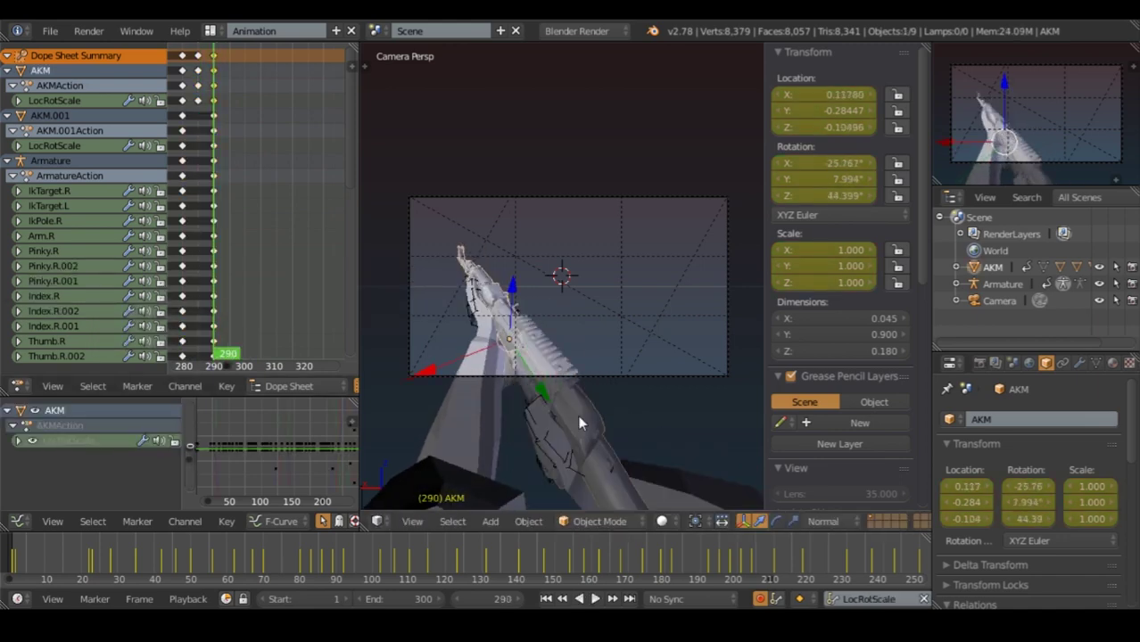
pyautogui.moveTo(214, 55); pyautogui.dragTo(219, 53)
pyautogui.click(215, 56)
pyautogui.hotkey('ctrl', 's')
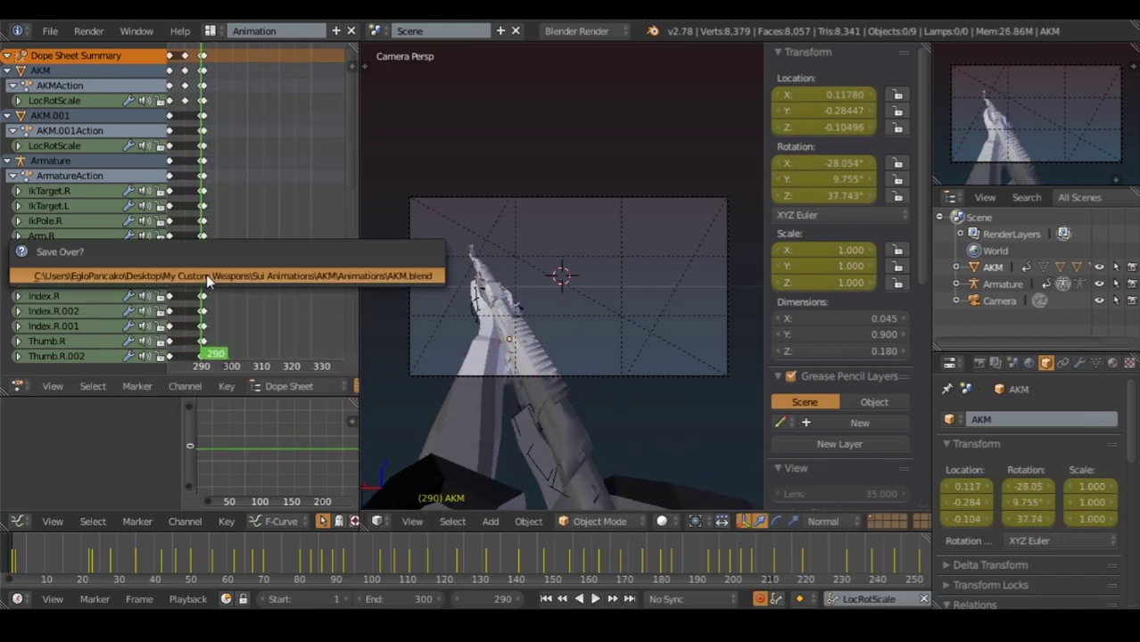
# Shift all keyframes along the timeline, deselect them, then play the full arms-and-AKM animation.
pyautogui.press('a')
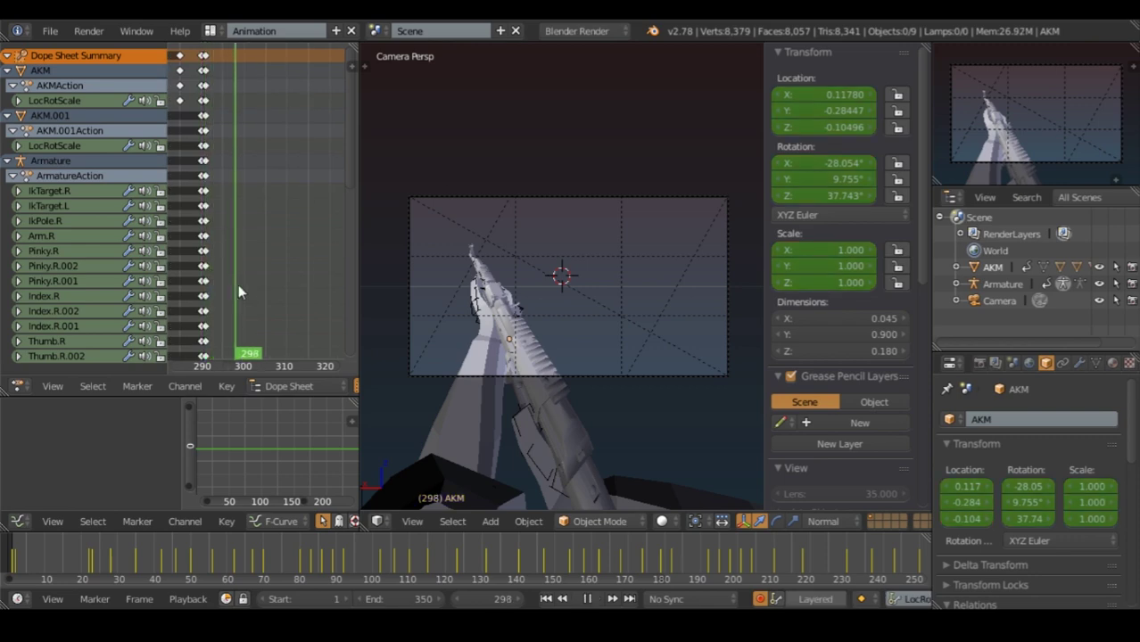
pyautogui.press('g')
pyautogui.click(351, 230)
pyautogui.press('a')
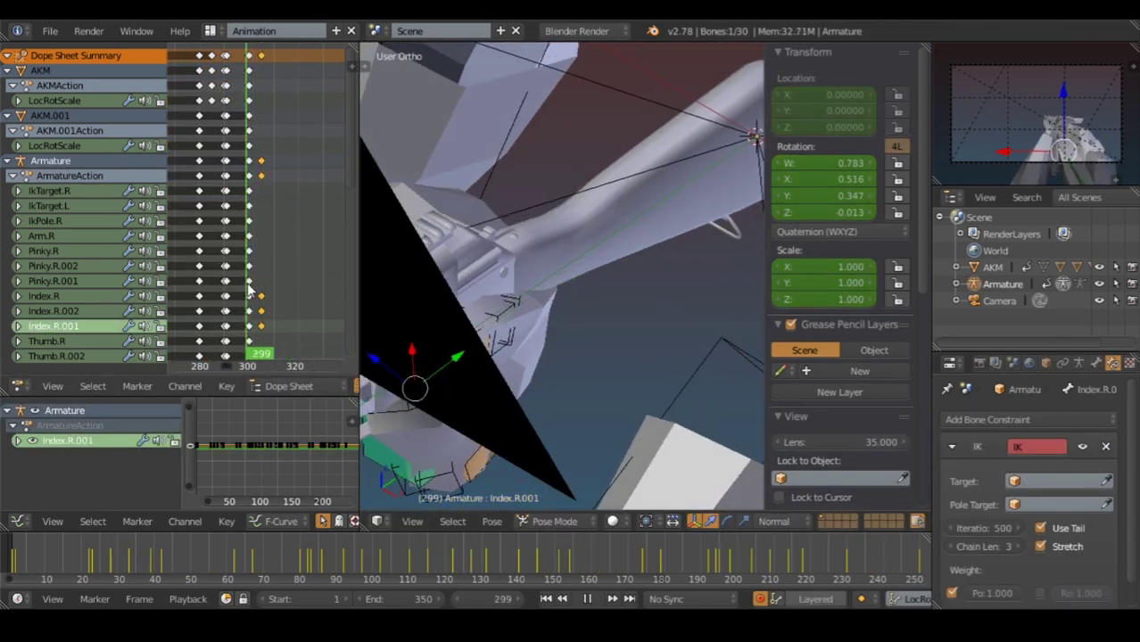
pyautogui.moveTo(614, 371); pyautogui.dragTo(364, 263, button='middle')
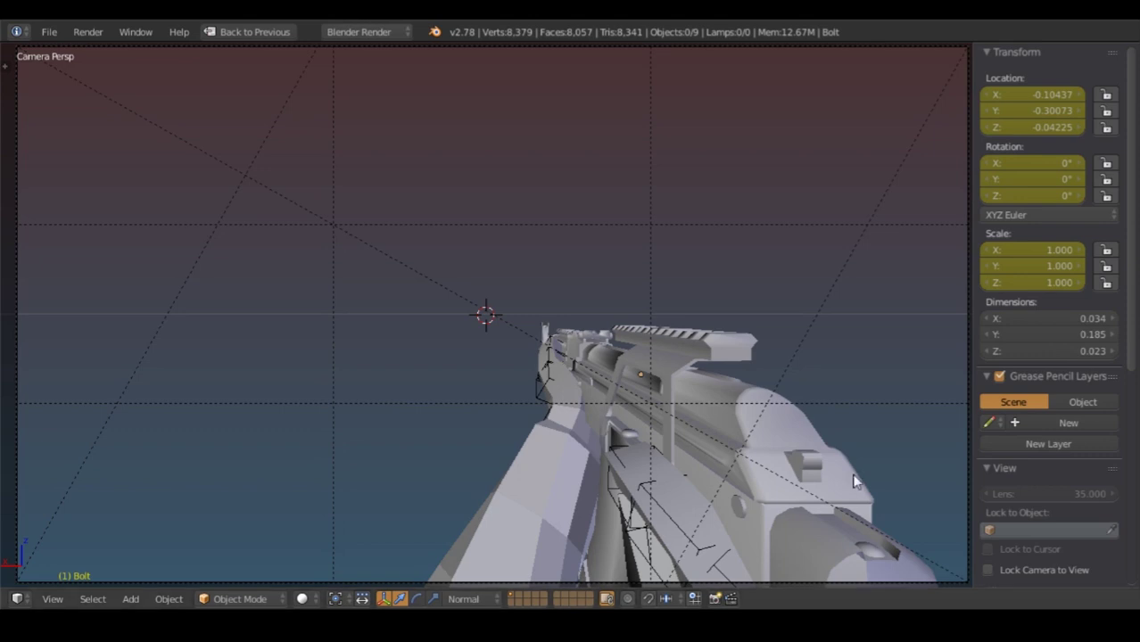
pyautogui.hotkey('alt', 'a')
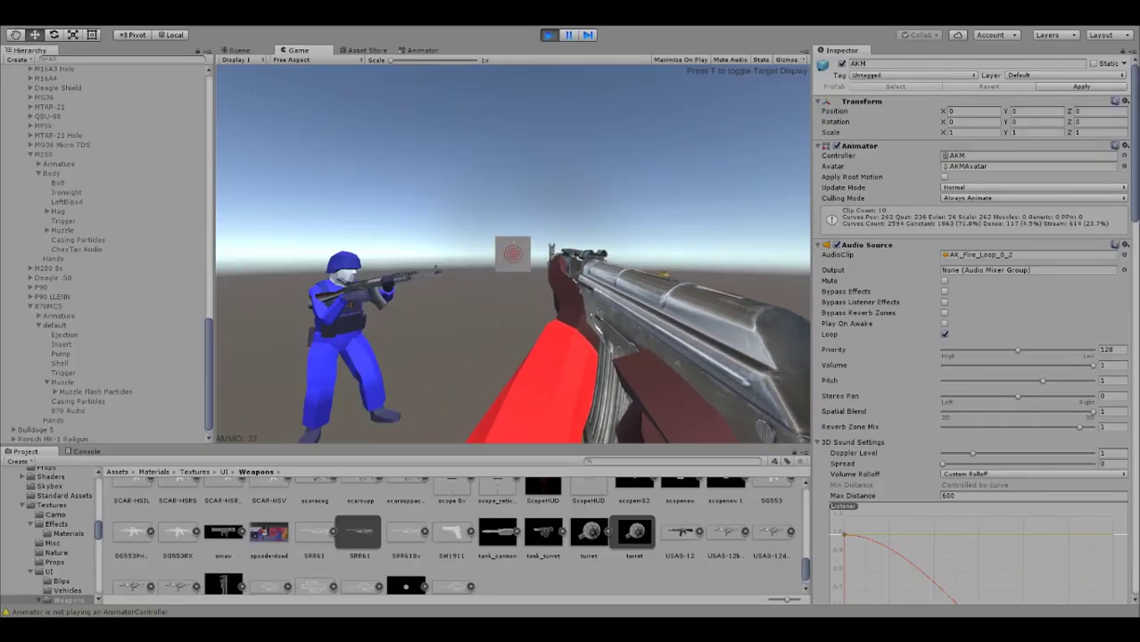
# Fire and reload the AKM, fire while aiming down sights, then holster it with 2 and inspect it with R.
pyautogui.click(512, 254)
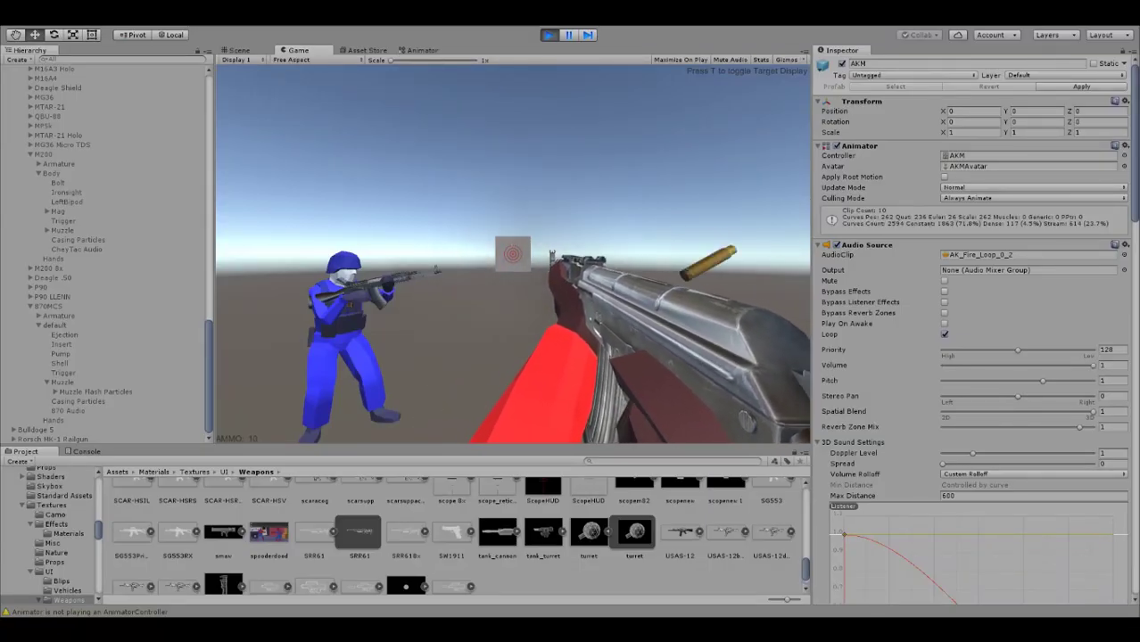
pyautogui.press('r')
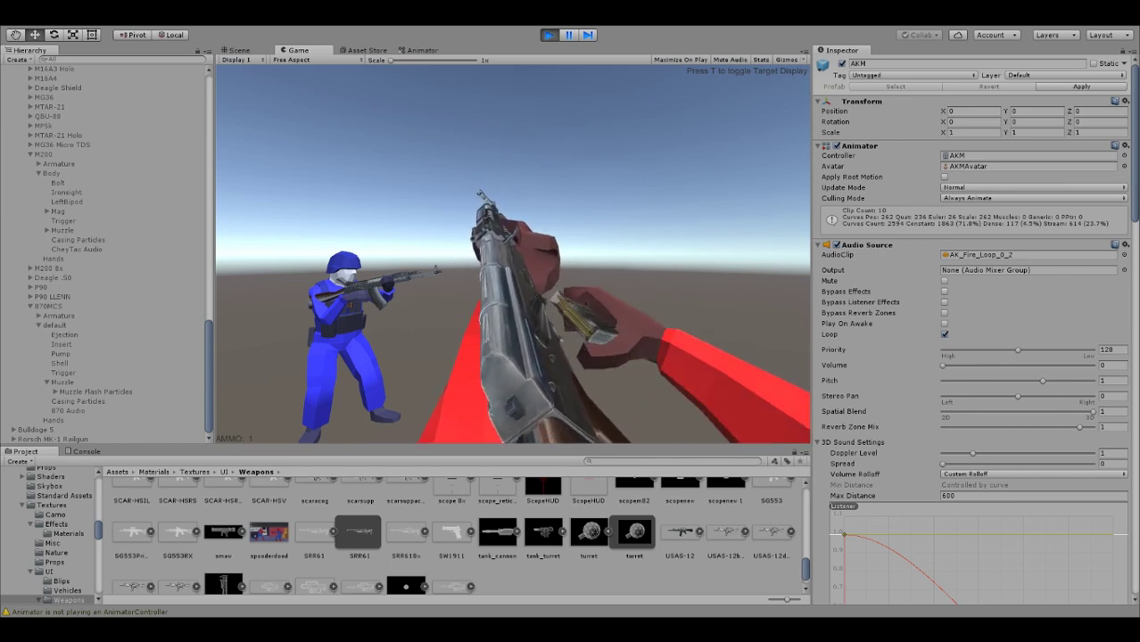
pyautogui.click(513, 254)
pyautogui.rightClick(513, 254)
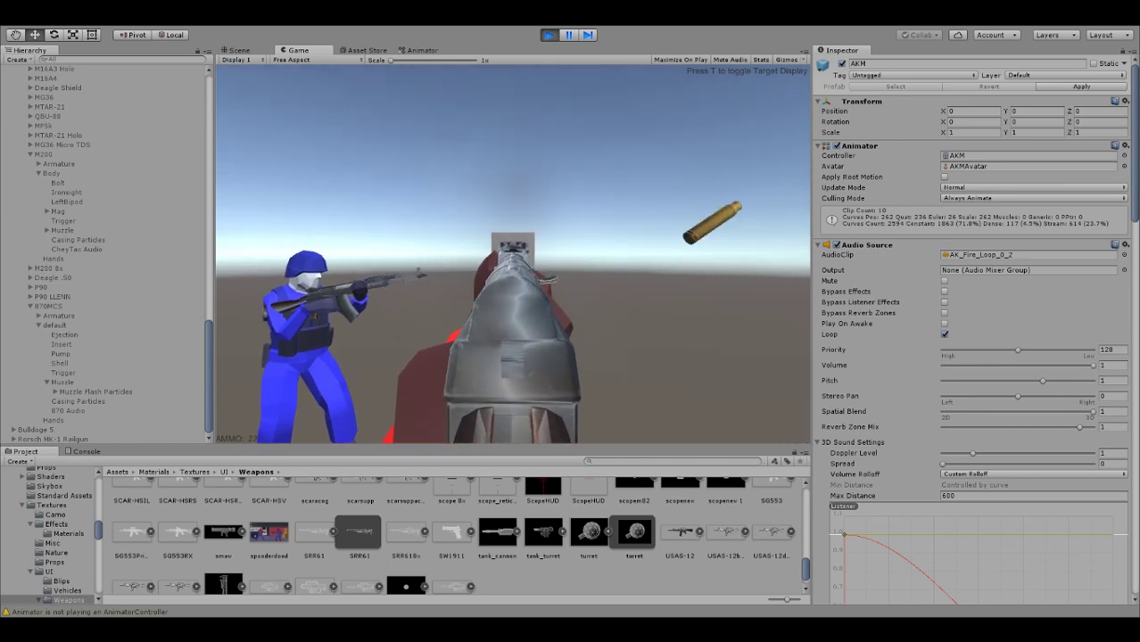
pyautogui.click(513, 254)
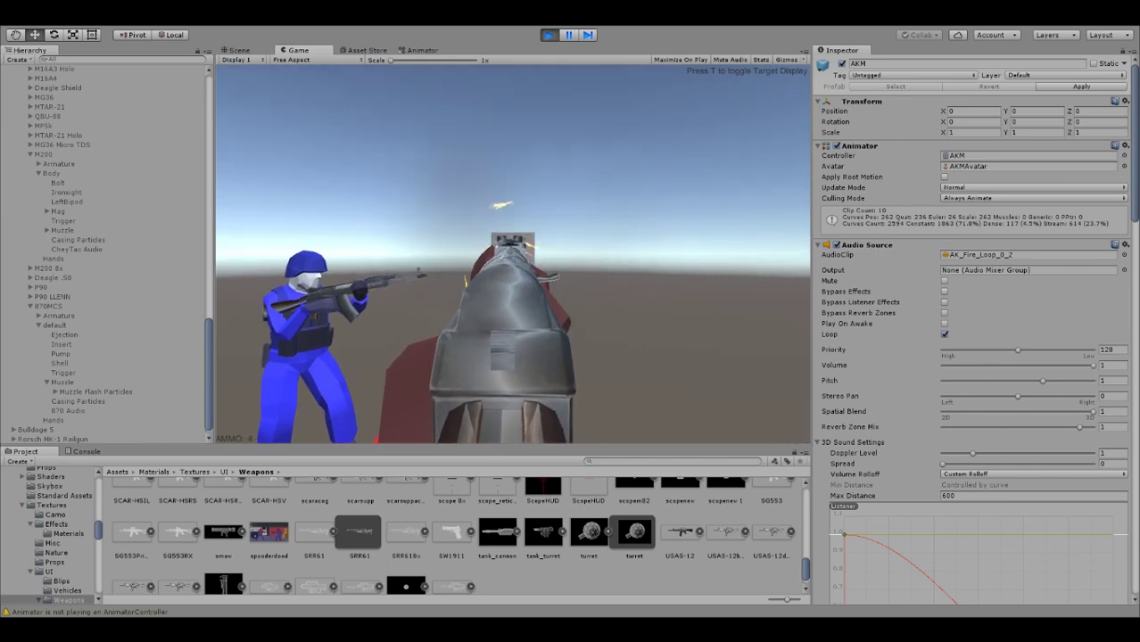
pyautogui.press('r')
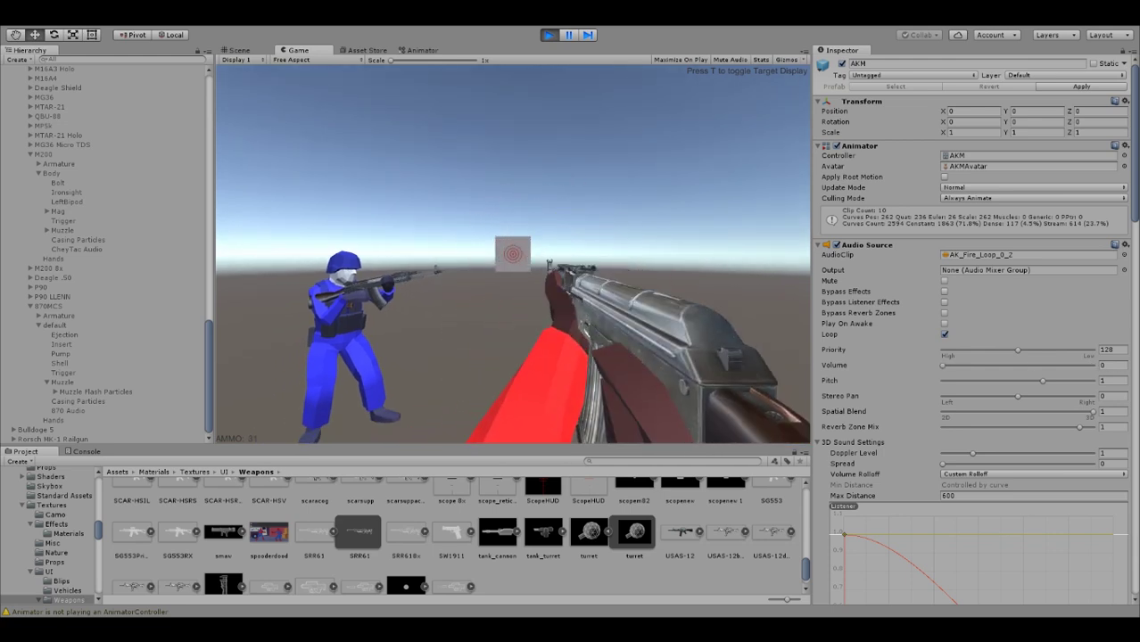
pyautogui.press('2')
pyautogui.press('r')
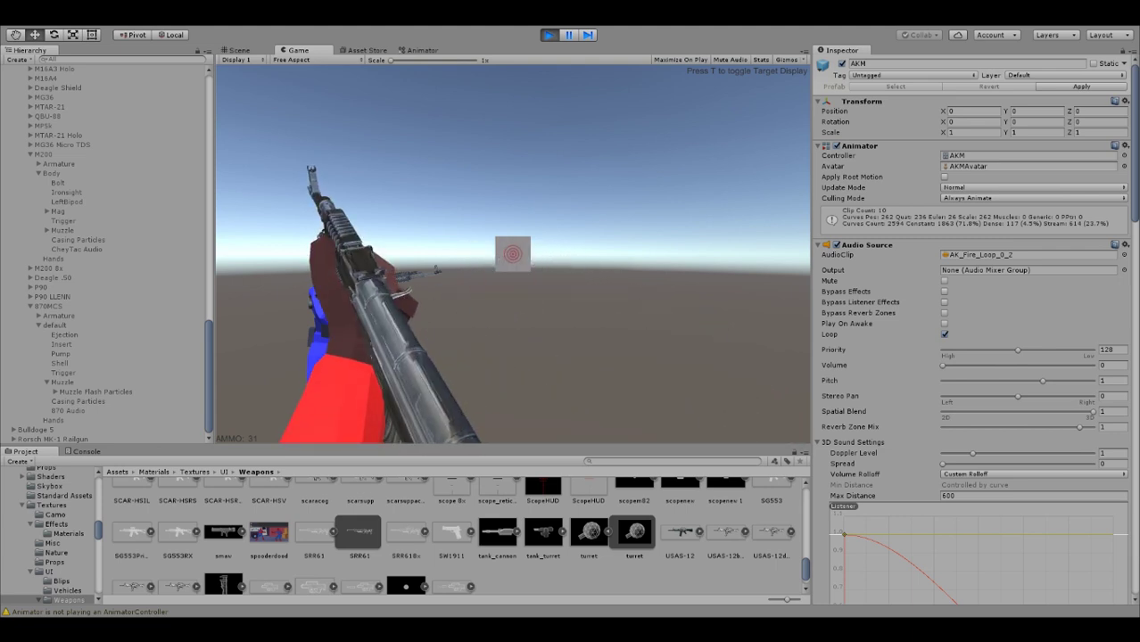